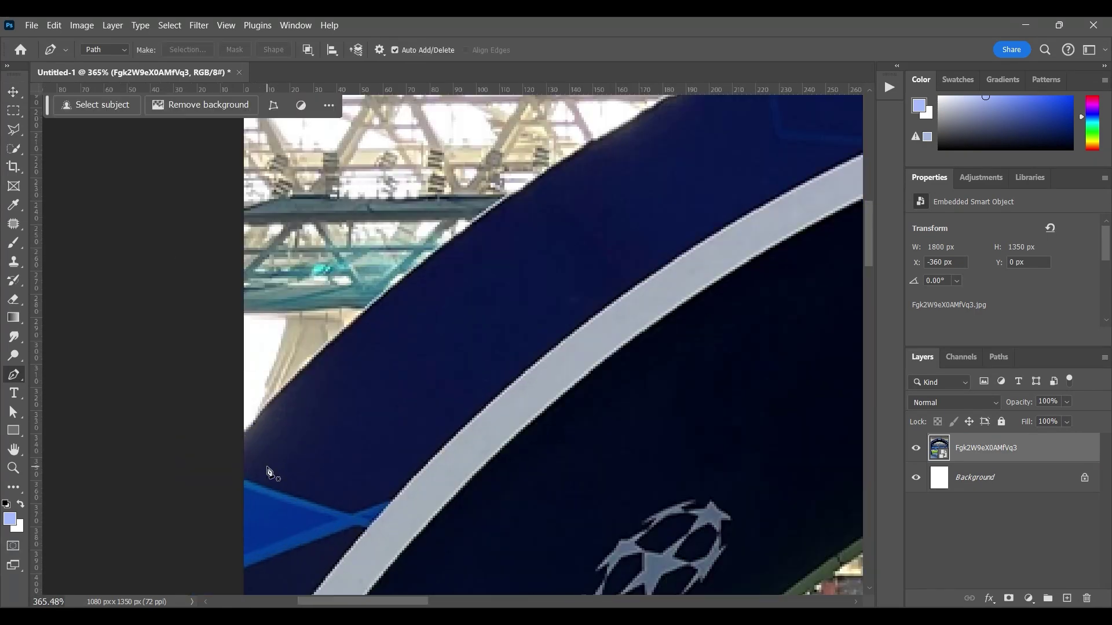
Trace the arch's outer edge with the Pen tool and mask out the stadium roof above it
{"action": "scroll", "coordinate": [568, 162], "scroll_direction": "down", "scroll_amount": 7}
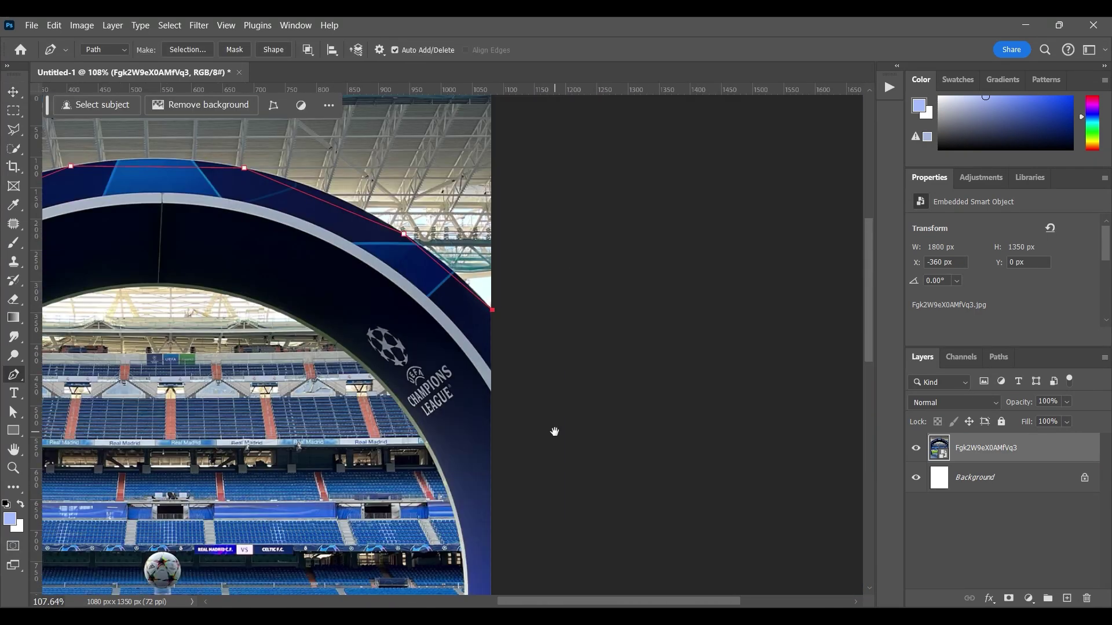
{"action": "scroll", "coordinate": [291, 245], "scroll_direction": "up", "scroll_amount": 8}
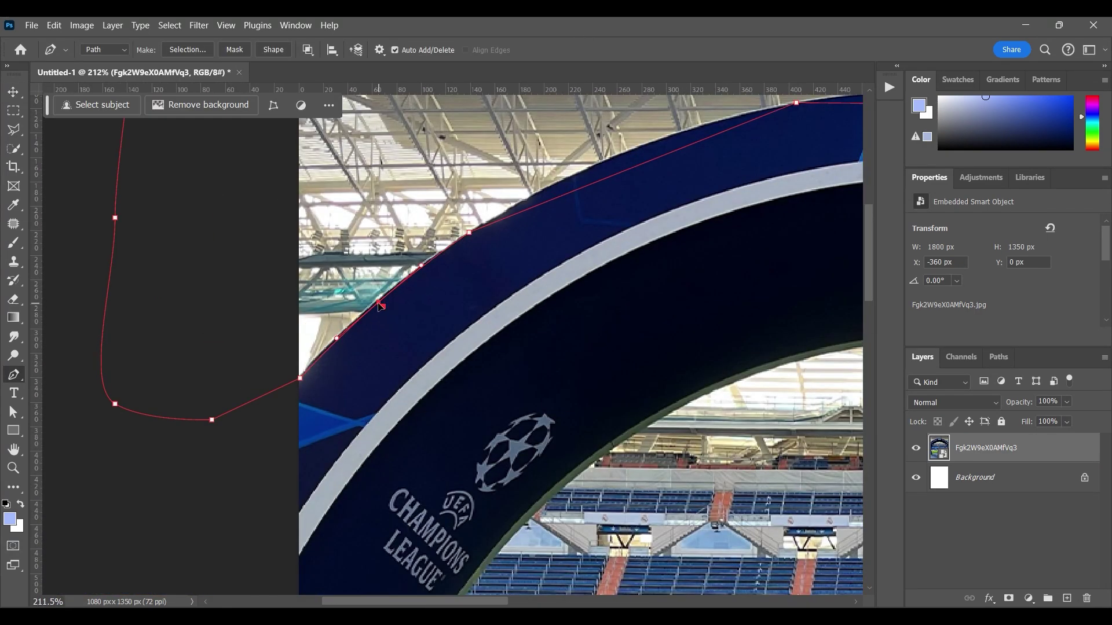
{"action": "scroll", "coordinate": [200, 217], "scroll_direction": "up", "scroll_amount": 2}
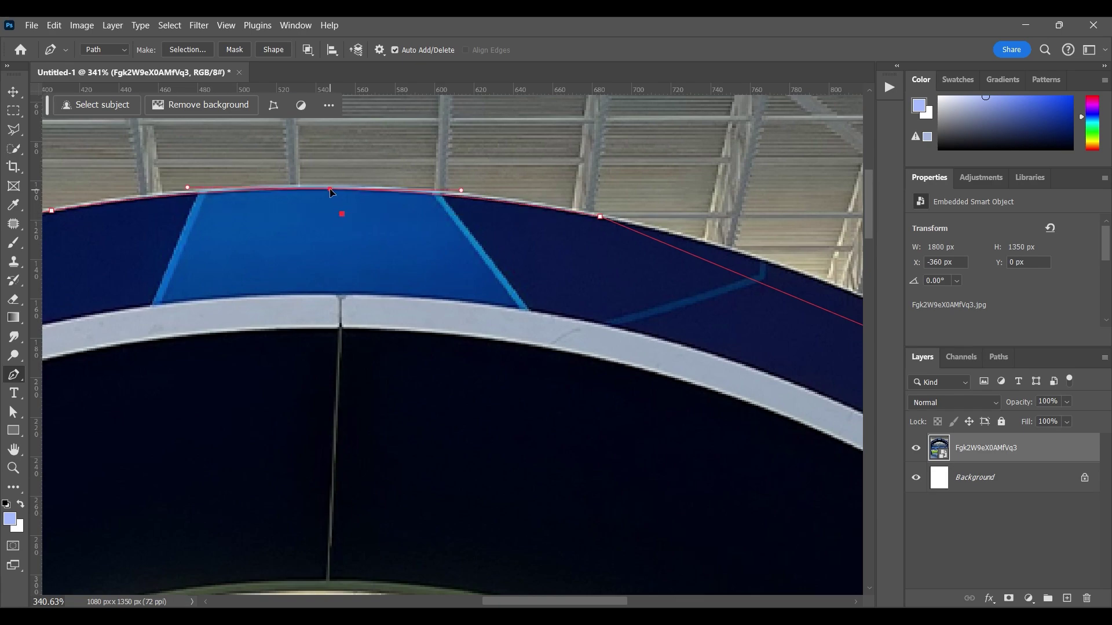
{"action": "scroll", "coordinate": [330, 193], "scroll_direction": "down", "scroll_amount": 10}
{"action": "key", "text": "ctrl+Return"}
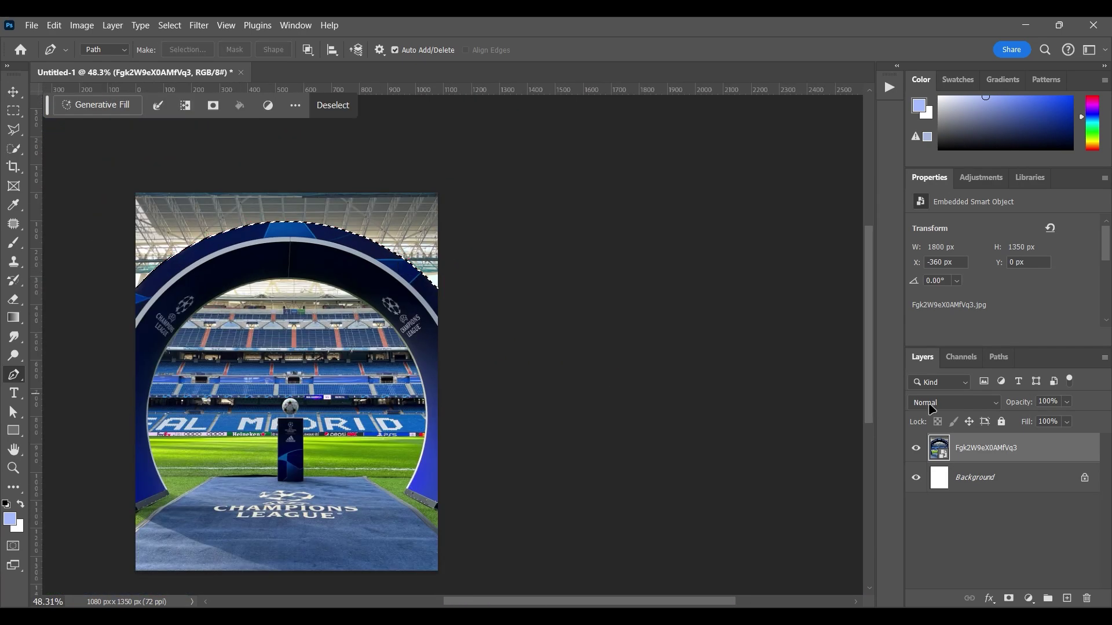
Trace a Pen path around the top of the ball podium and up the arch's left inner edge
{"action": "scroll", "coordinate": [326, 336], "scroll_direction": "up", "scroll_amount": 6}
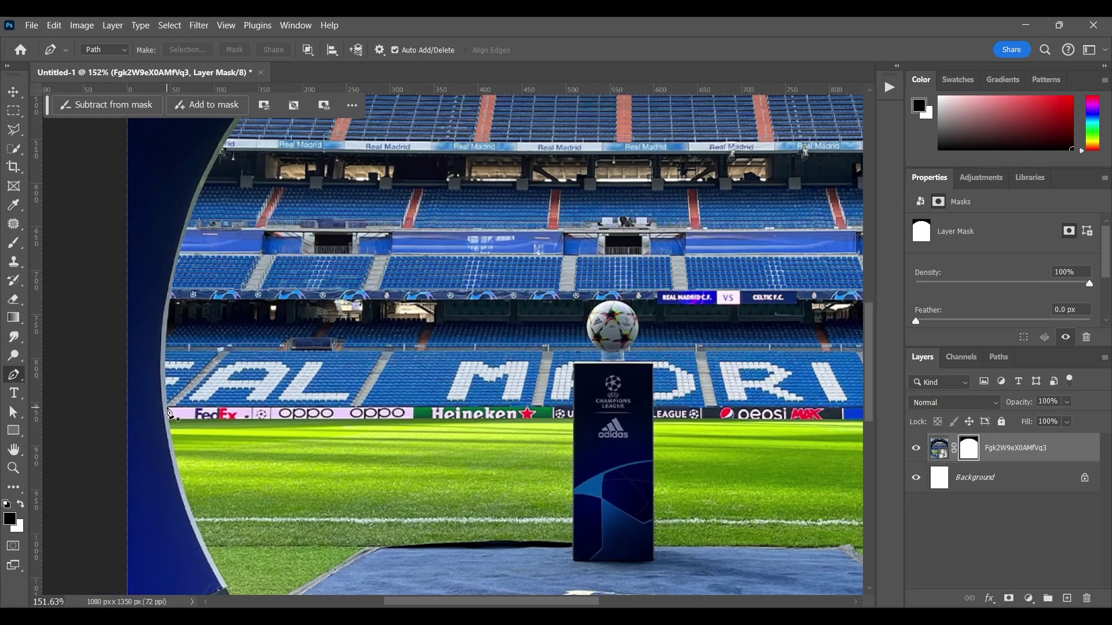
{"action": "left_click_drag", "start_coordinate": [234, 152], "coordinate": [105, 494]}
{"action": "left_click_drag", "start_coordinate": [483, 283], "coordinate": [440, 274]}
{"action": "scroll", "coordinate": [441, 274], "scroll_direction": "up", "scroll_amount": 4}
{"action": "scroll", "coordinate": [811, 348], "scroll_direction": "down", "scroll_amount": 8}
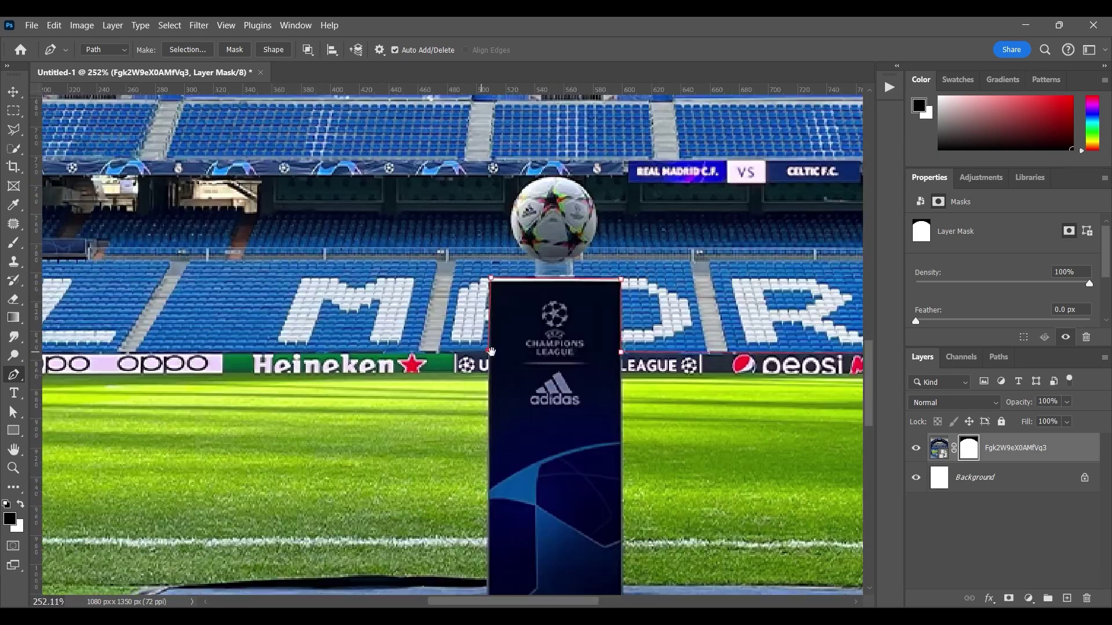
{"action": "scroll", "coordinate": [214, 323], "scroll_direction": "up", "scroll_amount": 6}
{"action": "scroll", "coordinate": [373, 302], "scroll_direction": "up", "scroll_amount": 3}
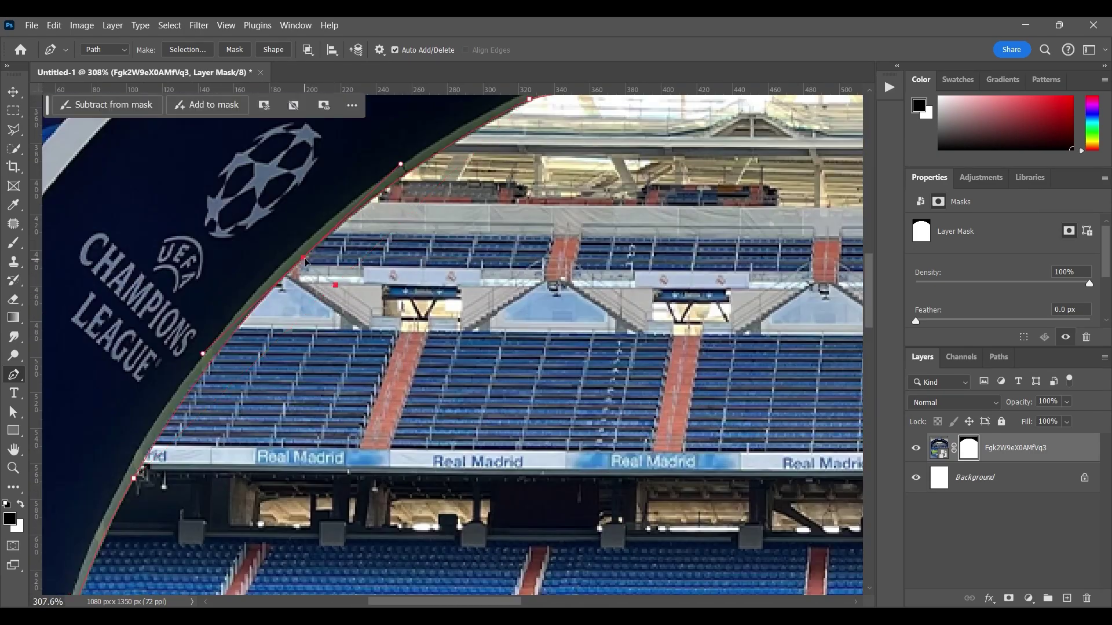
Complete the path along the arch's right inner edge and mask out the stands and ball inside the arch
{"action": "scroll", "coordinate": [305, 262], "scroll_direction": "down", "scroll_amount": 6}
{"action": "scroll", "coordinate": [419, 313], "scroll_direction": "up", "scroll_amount": 4}
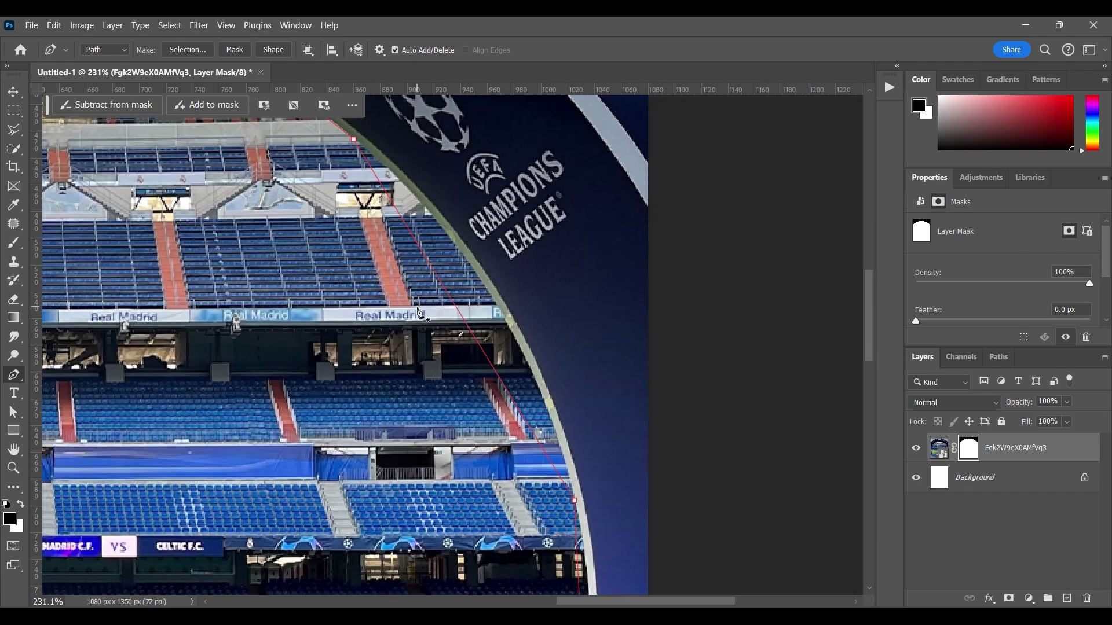
{"action": "scroll", "coordinate": [469, 267], "scroll_direction": "down", "scroll_amount": 3}
{"action": "scroll", "coordinate": [492, 254], "scroll_direction": "up", "scroll_amount": 2}
{"action": "scroll", "coordinate": [521, 237], "scroll_direction": "down", "scroll_amount": 5}
{"action": "key", "text": "ctrl+Return"}
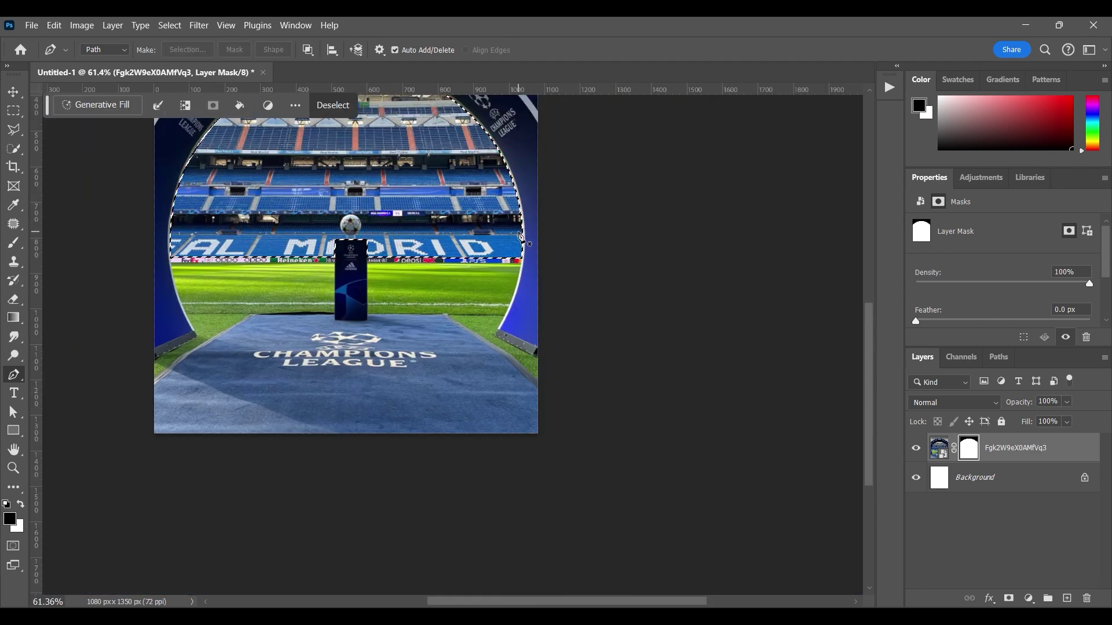
{"action": "left_click", "coordinate": [1010, 598]}
{"action": "scroll", "coordinate": [391, 313], "scroll_direction": "down", "scroll_amount": 4}
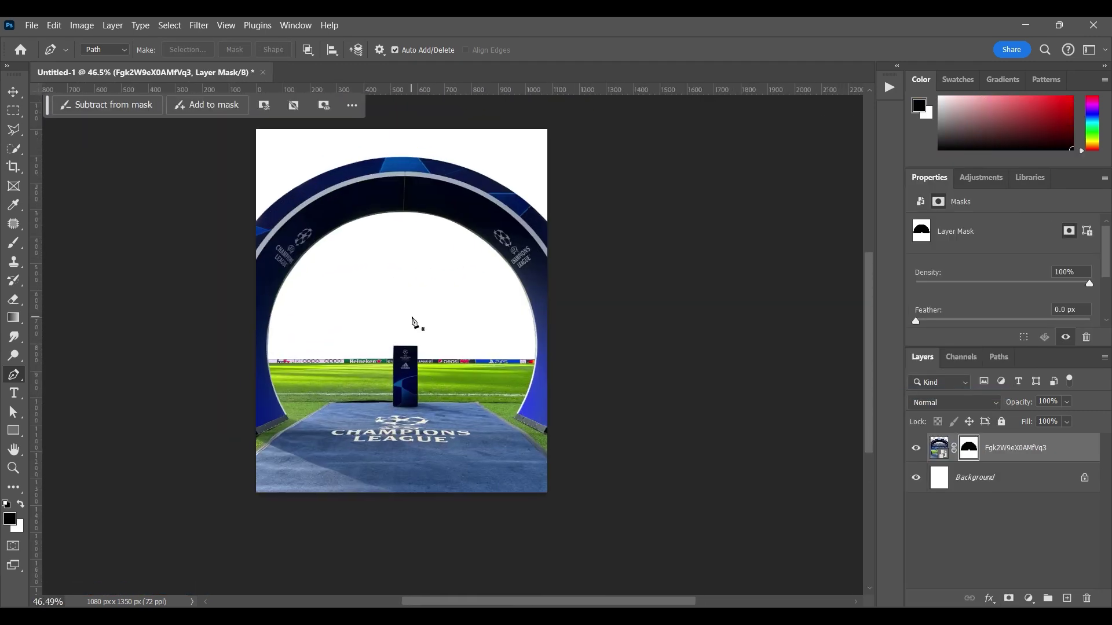
Position the pasted red-seated stadium photo behind the arch and resize it to cover the canvas
{"action": "scroll", "coordinate": [666, 376], "scroll_direction": "down", "scroll_amount": 5}
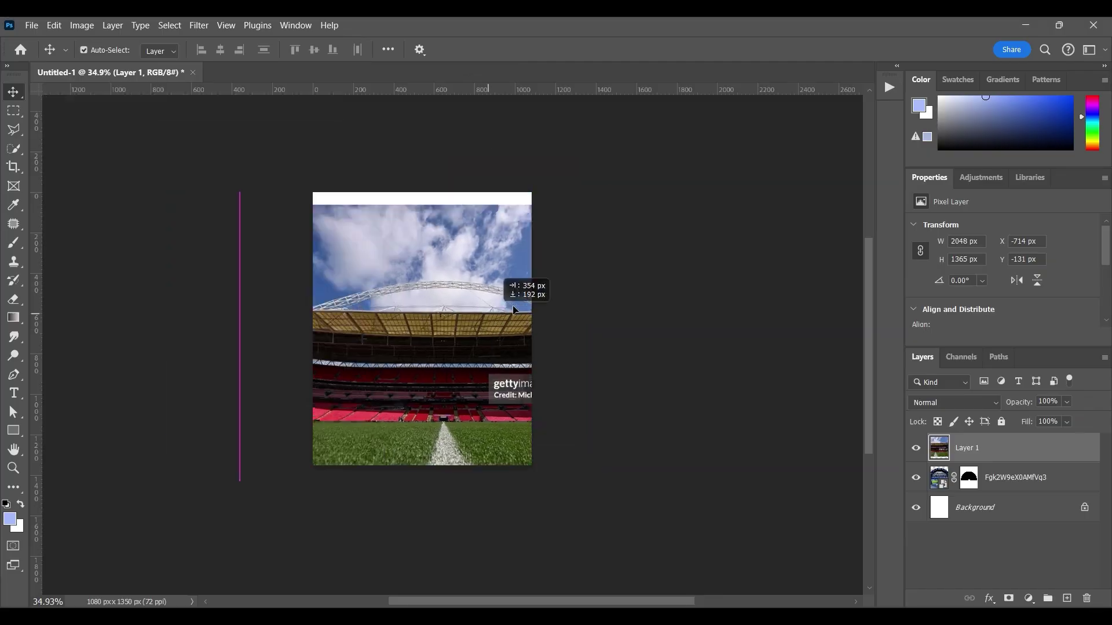
{"action": "left_click_drag", "start_coordinate": [513, 310], "coordinate": [513, 310]}
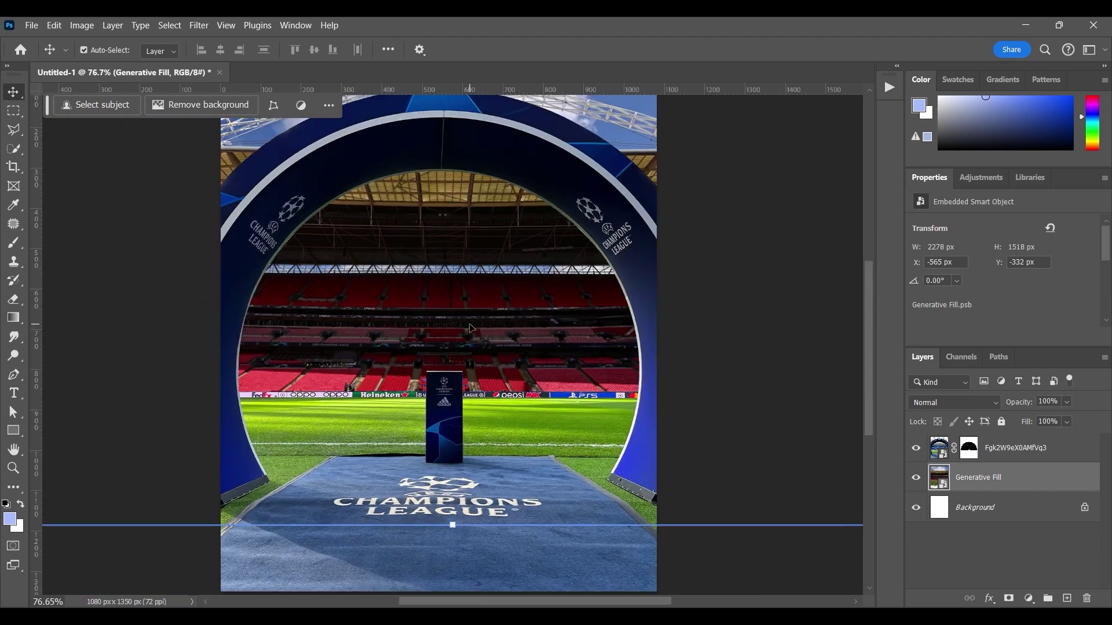
{"action": "left_click_drag", "start_coordinate": [450, 526], "coordinate": [463, 449]}
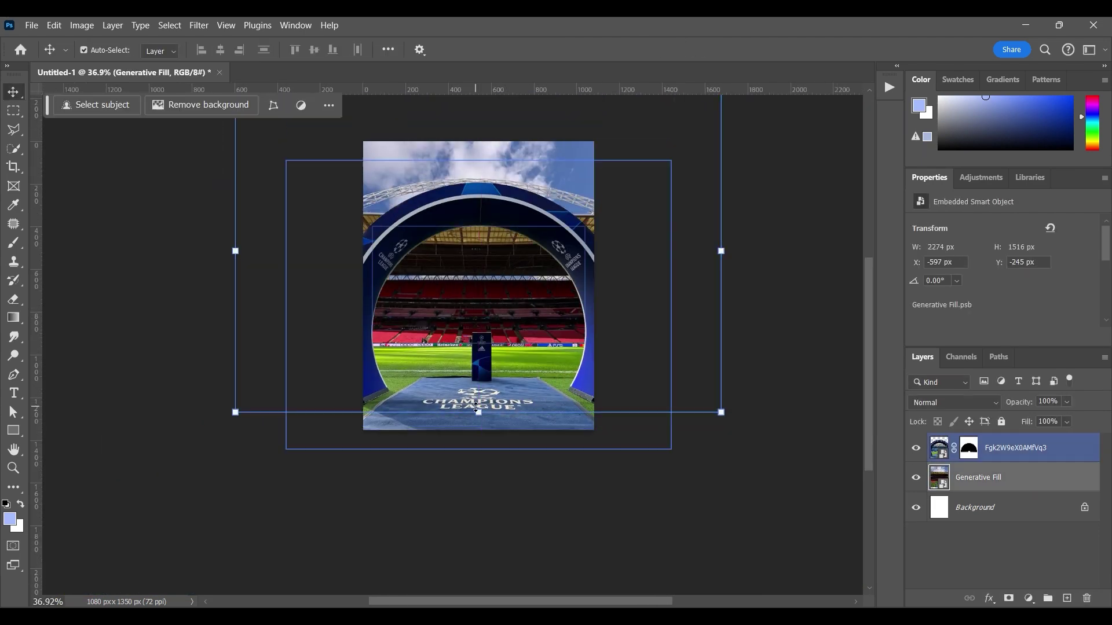
{"action": "scroll", "coordinate": [497, 228], "scroll_direction": "up", "scroll_amount": 5}
{"action": "left_click", "coordinate": [438, 318]}
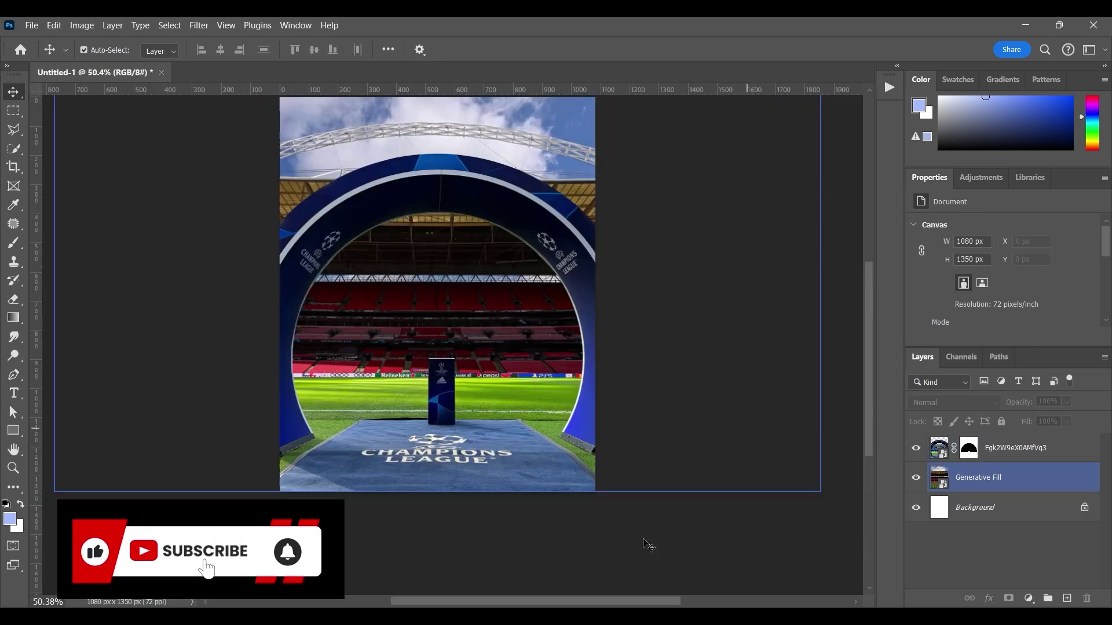
{"action": "scroll", "coordinate": [645, 542], "scroll_direction": "down", "scroll_amount": 5}
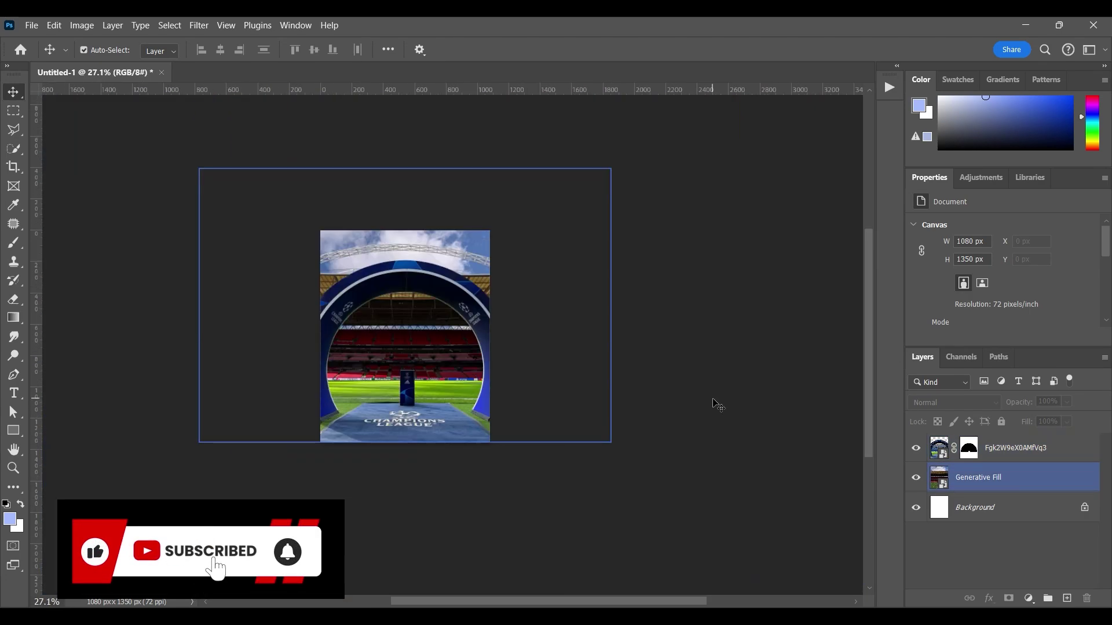
Cut the trophy out of the pasted stadium photo and stand it on the podium
{"action": "scroll", "coordinate": [715, 403], "scroll_direction": "up", "scroll_amount": 4}
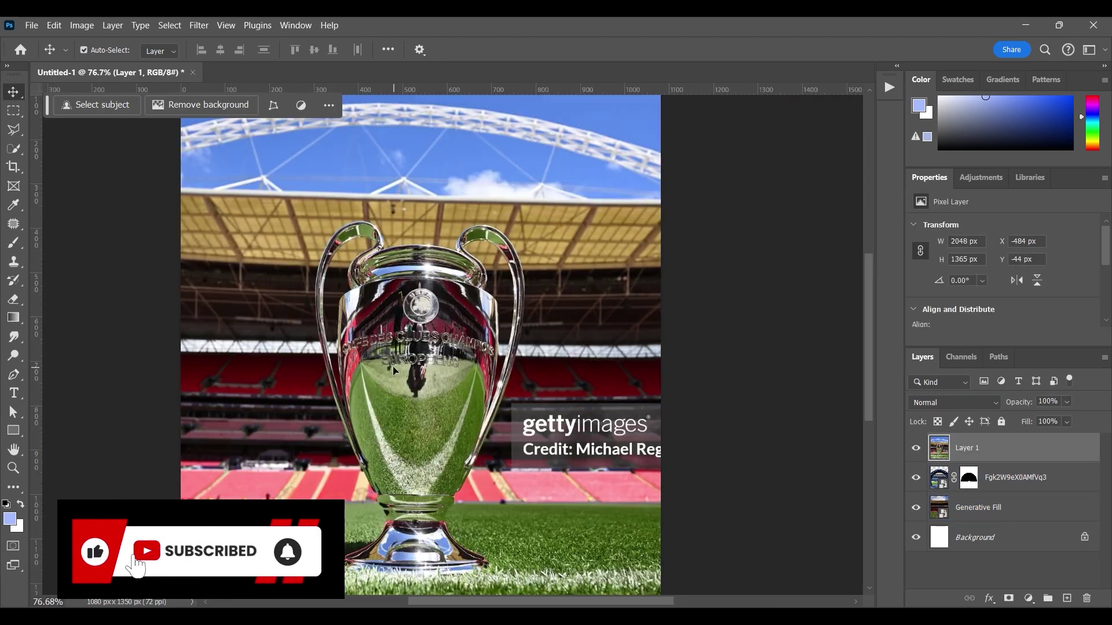
{"action": "scroll", "coordinate": [546, 384], "scroll_direction": "up", "scroll_amount": 8}
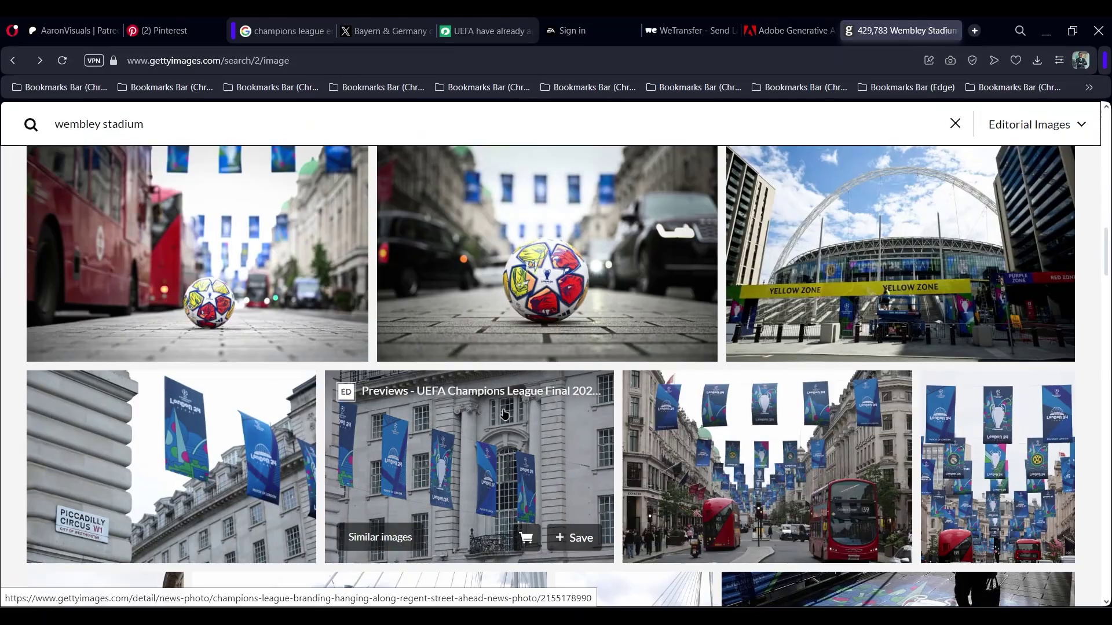
Browse the Wembley stadium photos, search the web for "london 24 final" and open a result
{"action": "scroll", "coordinate": [629, 328], "scroll_direction": "down", "scroll_amount": 5}
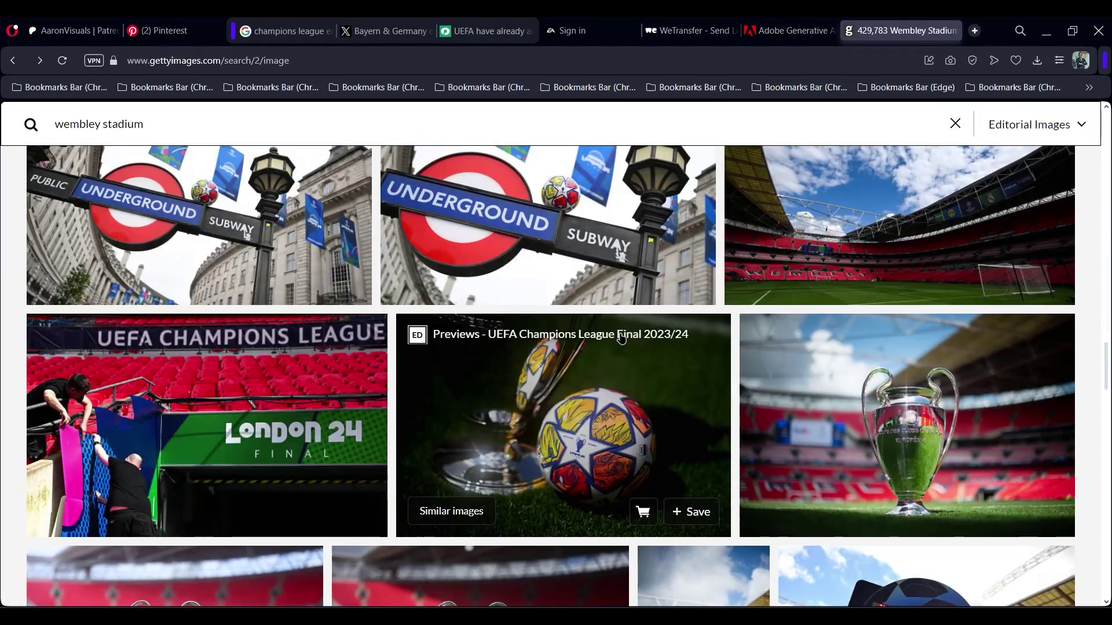
{"action": "left_click", "coordinate": [331, 60]}
{"action": "type", "text": "london 24 final"}
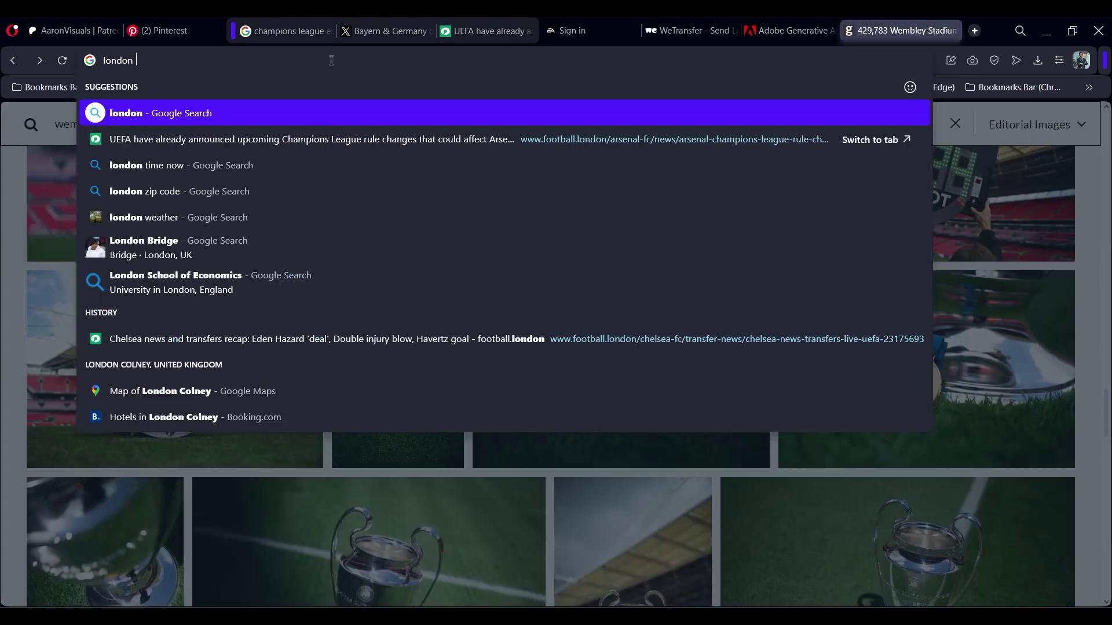
{"action": "key", "text": "Return"}
{"action": "left_click", "coordinate": [657, 310]}
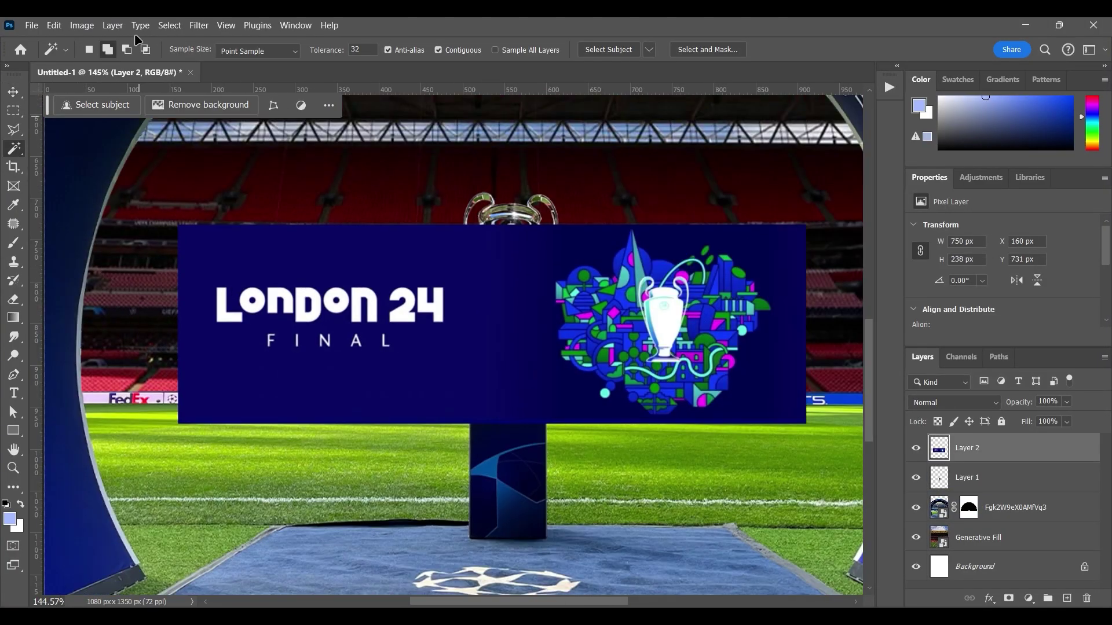
Select the white London 24 lettering with Color Range and subtract the stray areas around it with the Polygonal Lasso
{"action": "left_click", "coordinate": [170, 25]}
{"action": "left_click", "coordinate": [191, 169]}
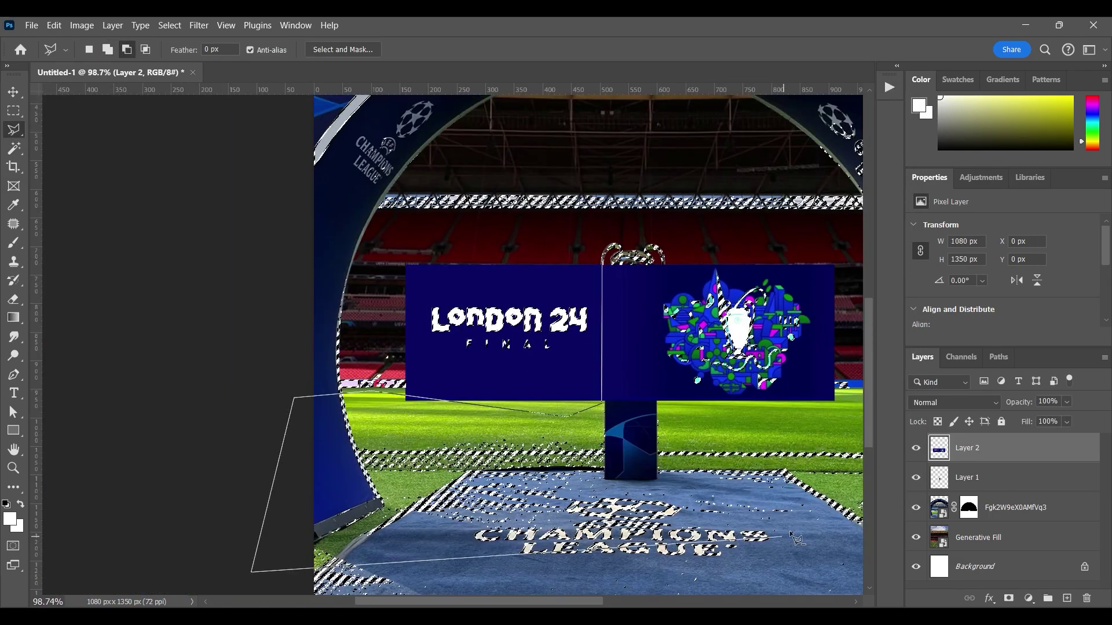
{"action": "left_click", "coordinate": [784, 535]}
{"action": "left_click", "coordinate": [832, 363]}
{"action": "left_click", "coordinate": [813, 268]}
{"action": "left_click", "coordinate": [717, 225]}
{"action": "left_click", "coordinate": [563, 230]}
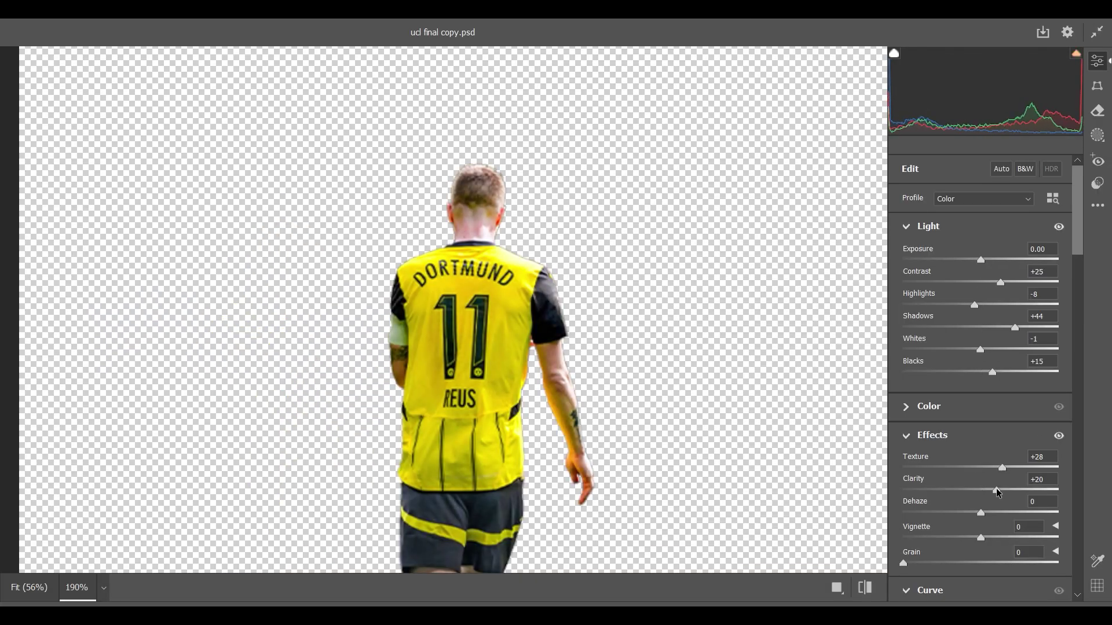
Shift the Oranges and Yellows hues of the number 11 Dortmund player in the Camera Raw Color Mixer, with Yellows at -25
{"action": "scroll", "coordinate": [953, 371], "scroll_direction": "down", "scroll_amount": 8}
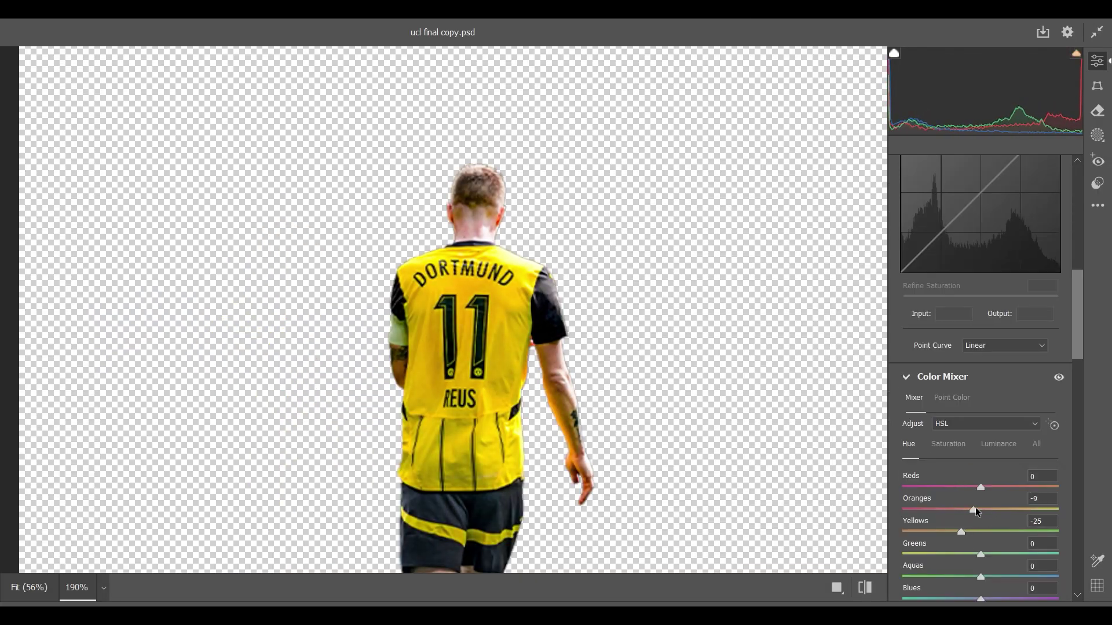
{"action": "left_click_drag", "start_coordinate": [977, 512], "coordinate": [978, 512]}
{"action": "scroll", "coordinate": [978, 521], "scroll_direction": "down", "scroll_amount": 3}
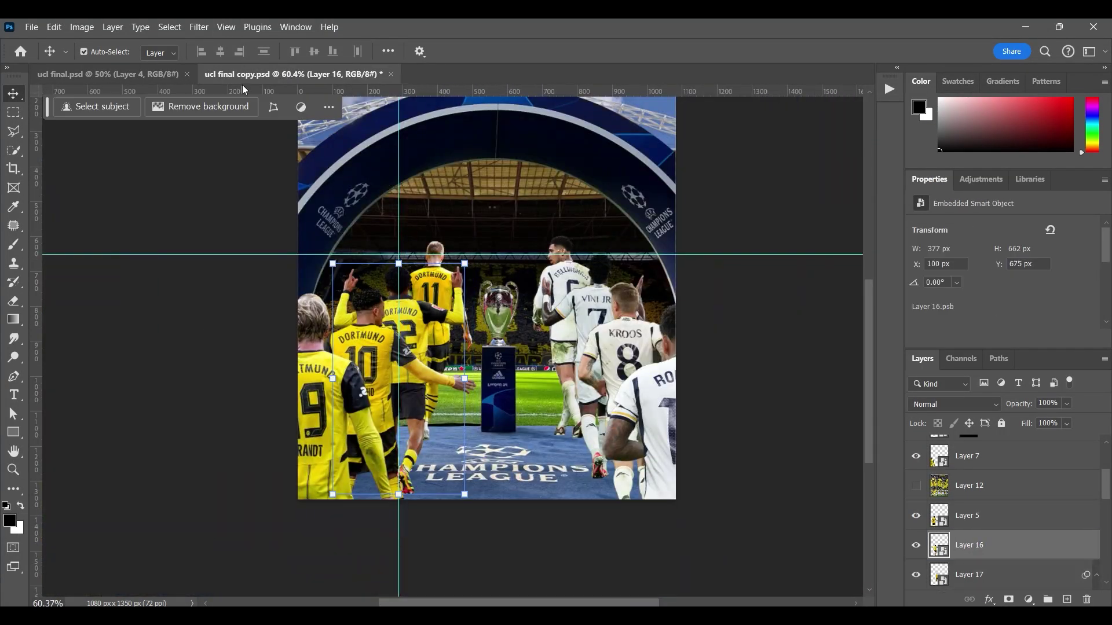
Apply the Camera Raw Filter to the number 22 Dortmund player on Layer 16
{"action": "key", "text": "ctrl+shift+a"}
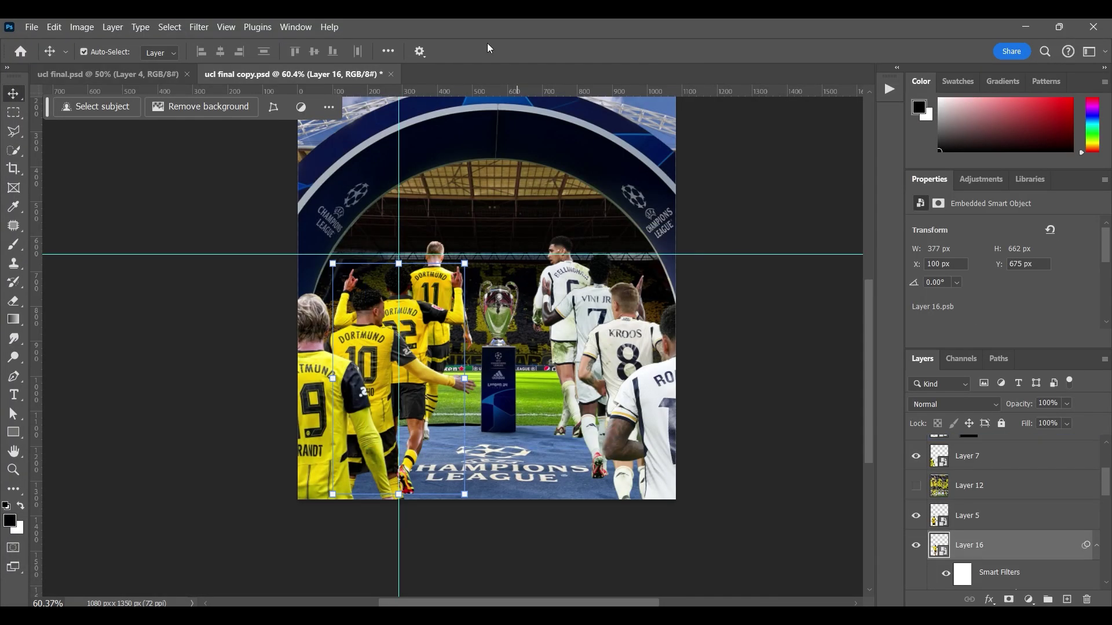
{"action": "scroll", "coordinate": [405, 369], "scroll_direction": "up", "scroll_amount": 3}
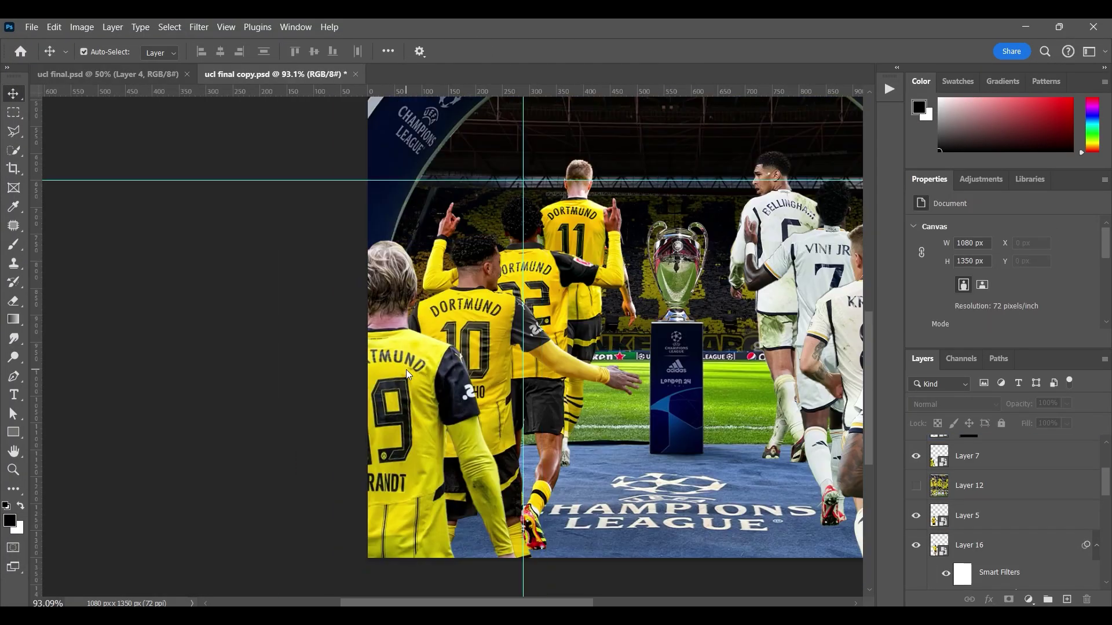
{"action": "left_click_drag", "start_coordinate": [405, 369], "coordinate": [531, 272]}
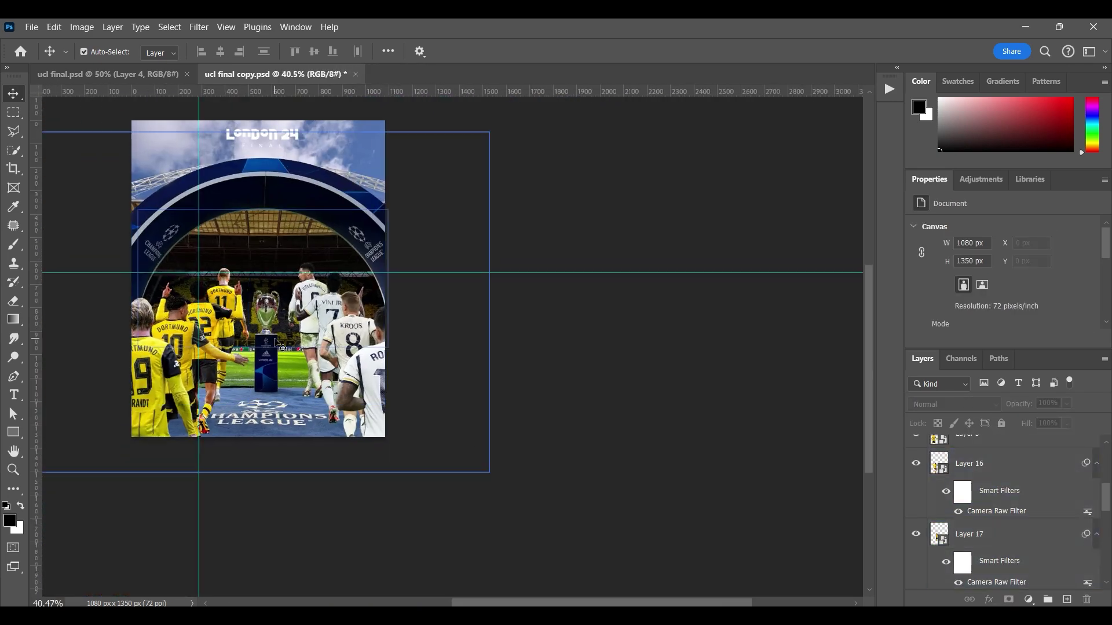
Select the number 10 Dortmund player on Layer 5 and grade it with the Camera Raw Filter
{"action": "scroll", "coordinate": [278, 341], "scroll_direction": "up", "scroll_amount": 3}
{"action": "left_click", "coordinate": [125, 310]}
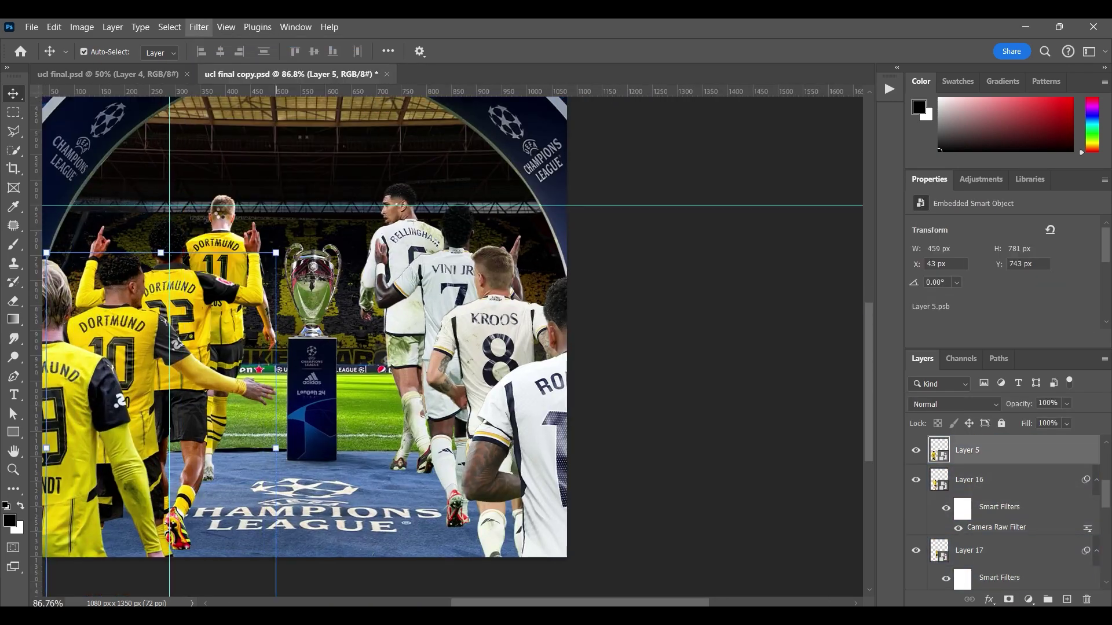
{"action": "left_click", "coordinate": [1103, 210]}
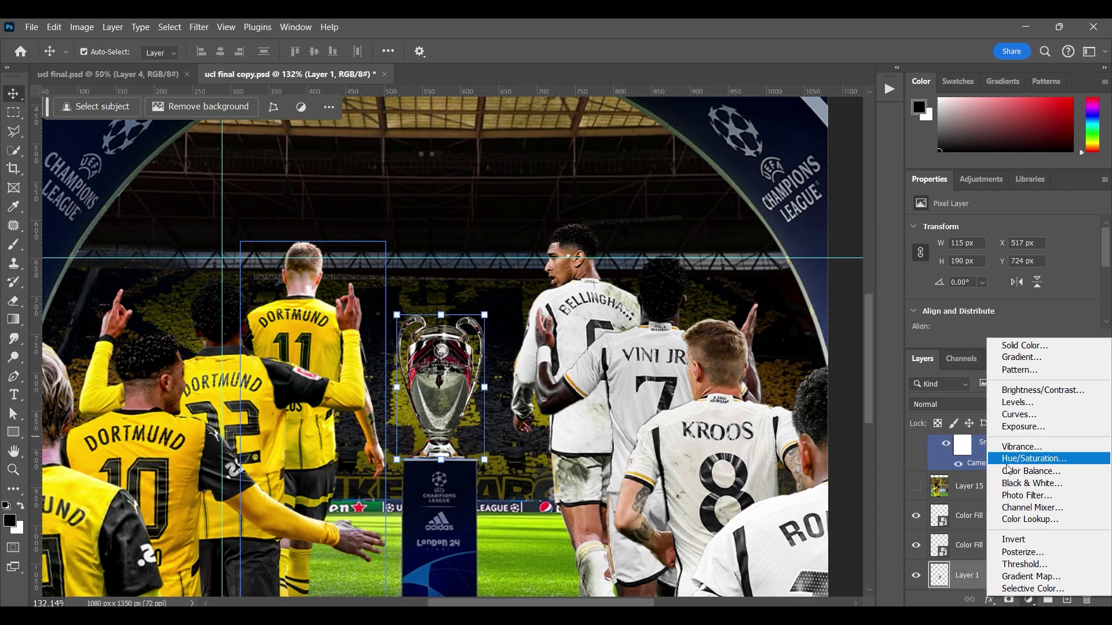
Add a Hue/Saturation adjustment for the trophy on Layer 1
{"action": "left_click", "coordinate": [1008, 459]}
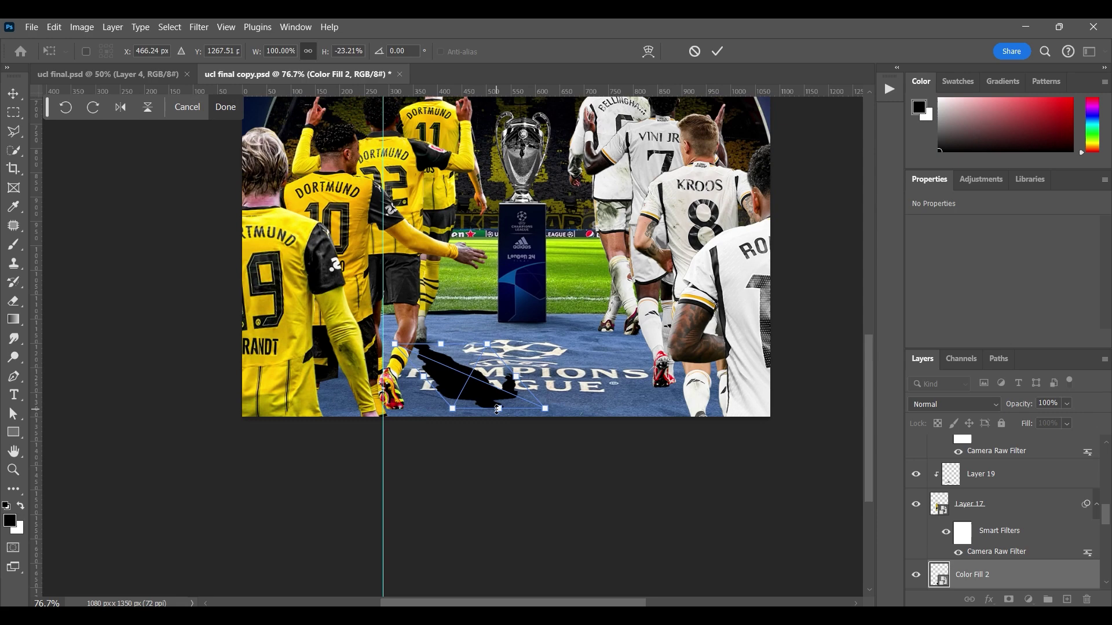
Soften the flipped player shadow on the carpet with Gaussian Blur and fade it using 82% opacity and a layer mask
{"action": "scroll", "coordinate": [496, 409], "scroll_direction": "up", "scroll_amount": 3}
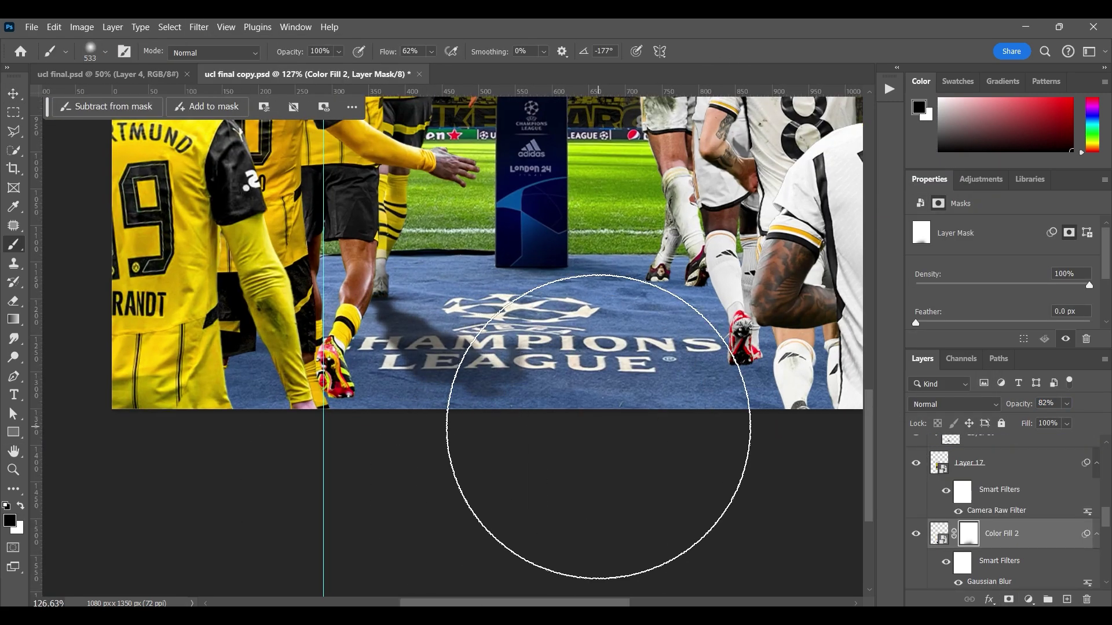
{"action": "scroll", "coordinate": [454, 347], "scroll_direction": "down", "scroll_amount": 3}
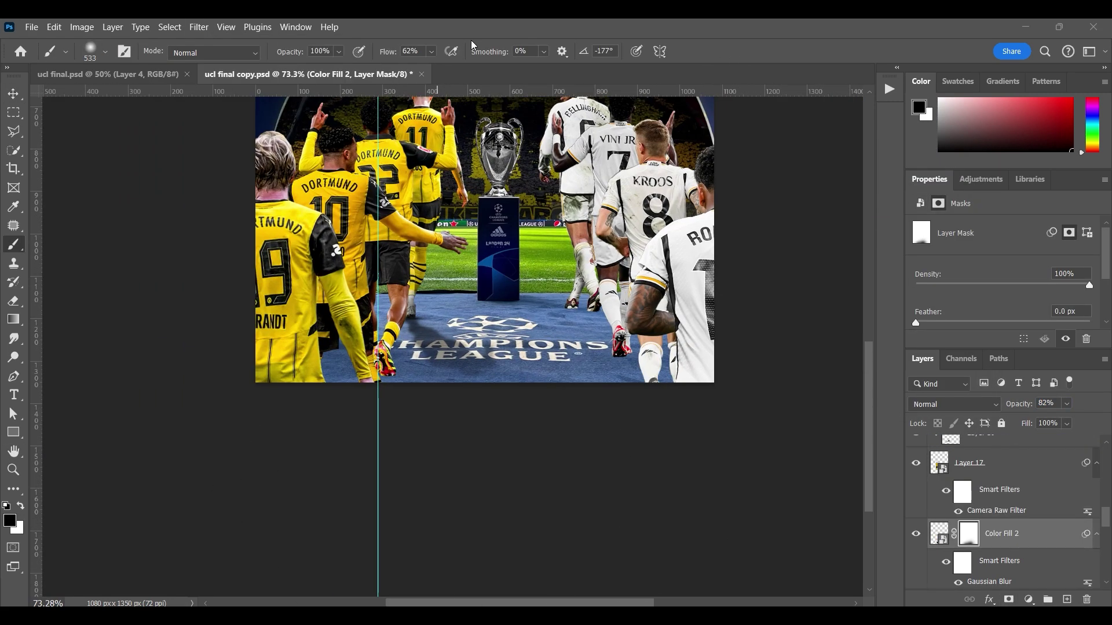
{"action": "scroll", "coordinate": [372, 429], "scroll_direction": "up", "scroll_amount": 1}
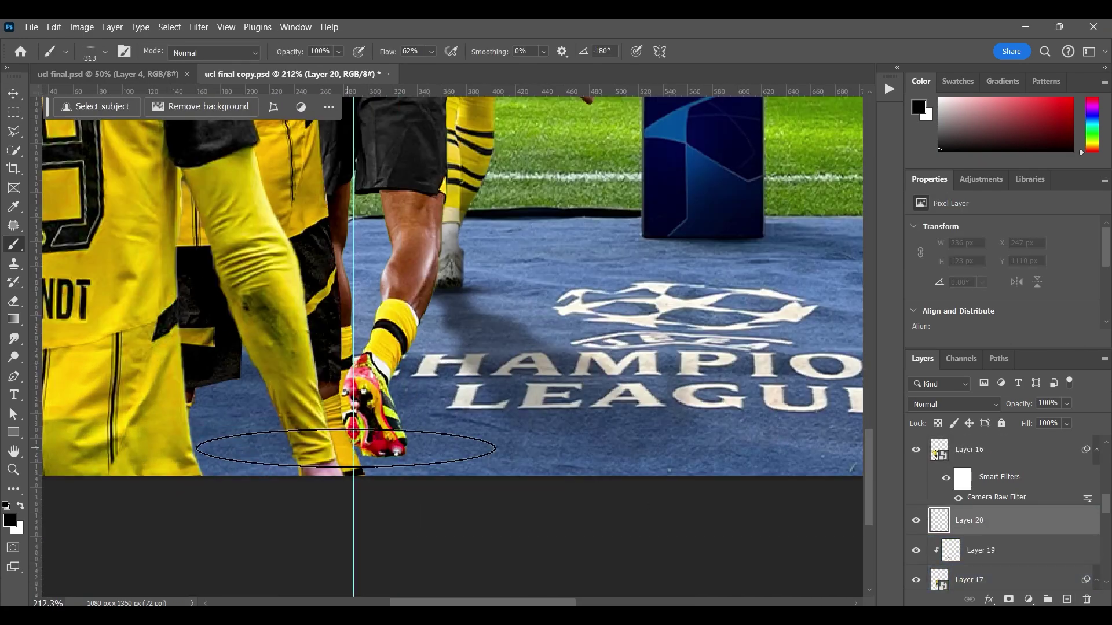
Paint a flat black contact shadow under the number 22 player's red boot on Layer 20, using progressively smaller elliptical brushes
{"action": "left_click", "coordinate": [346, 448]}
{"action": "scroll", "coordinate": [371, 448], "scroll_direction": "down", "scroll_amount": 2}
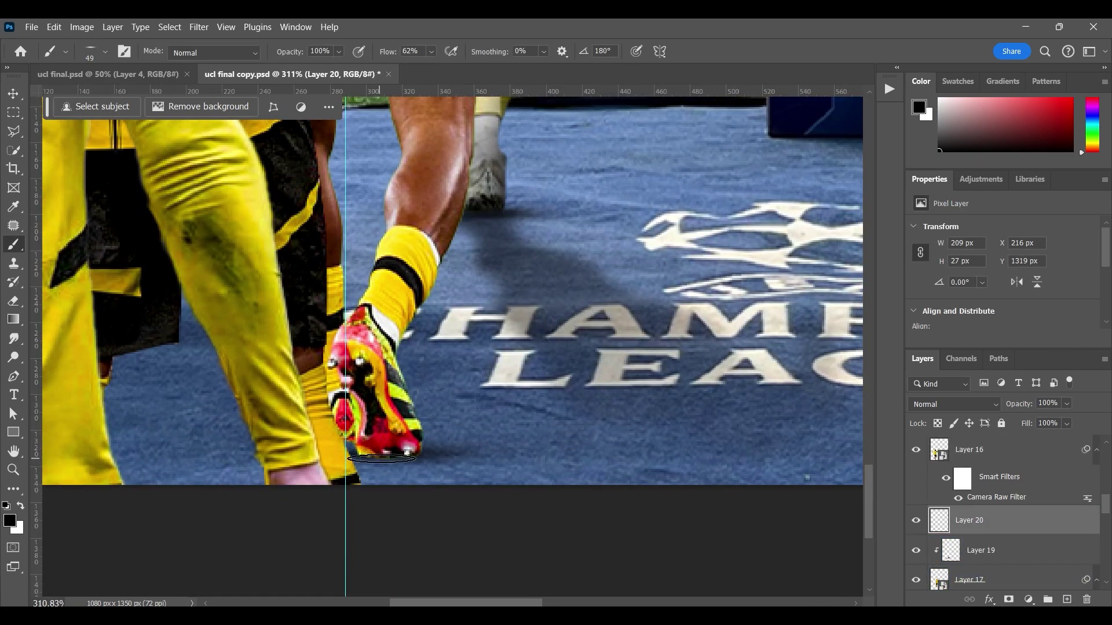
{"action": "key", "text": "["}
{"action": "key", "text": "["}
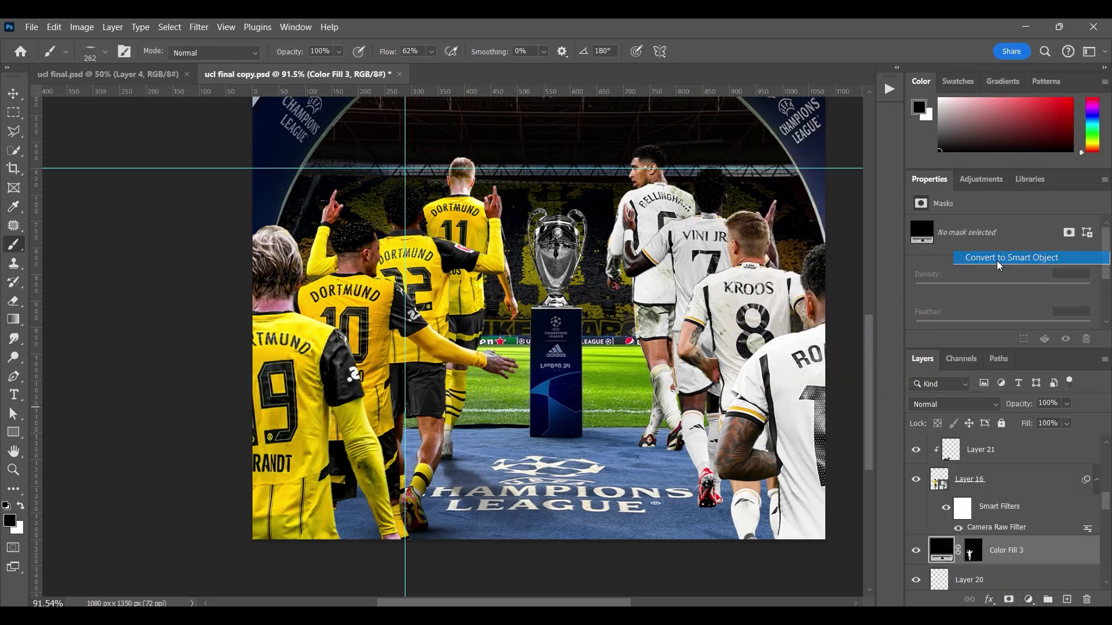
Convert the Color Fill 3 shadow and the Bellingham player on Generative Fill 2 into smart objects
{"action": "left_click", "coordinate": [998, 258]}
{"action": "key", "text": "ctrl+t"}
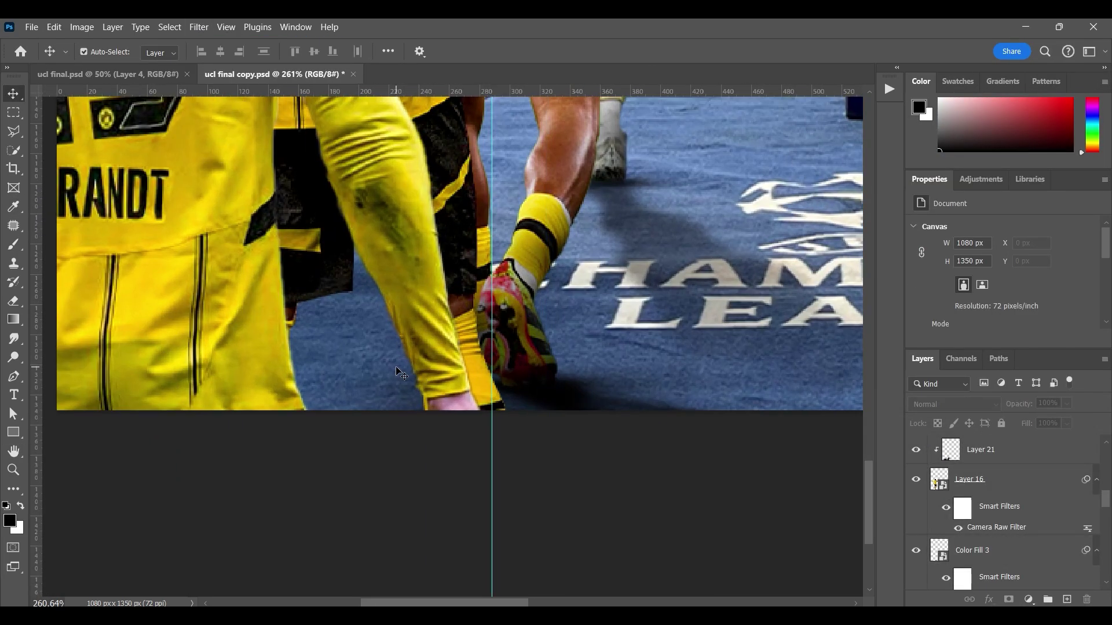
{"action": "scroll", "coordinate": [401, 375], "scroll_direction": "down", "scroll_amount": 5}
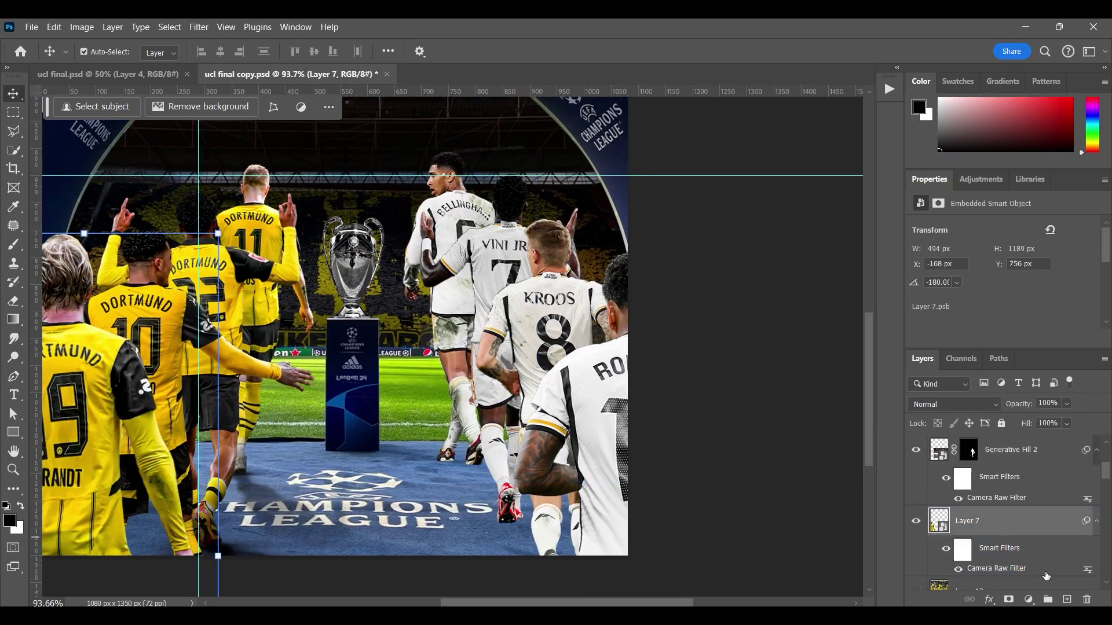
{"action": "scroll", "coordinate": [530, 481], "scroll_direction": "up", "scroll_amount": 8}
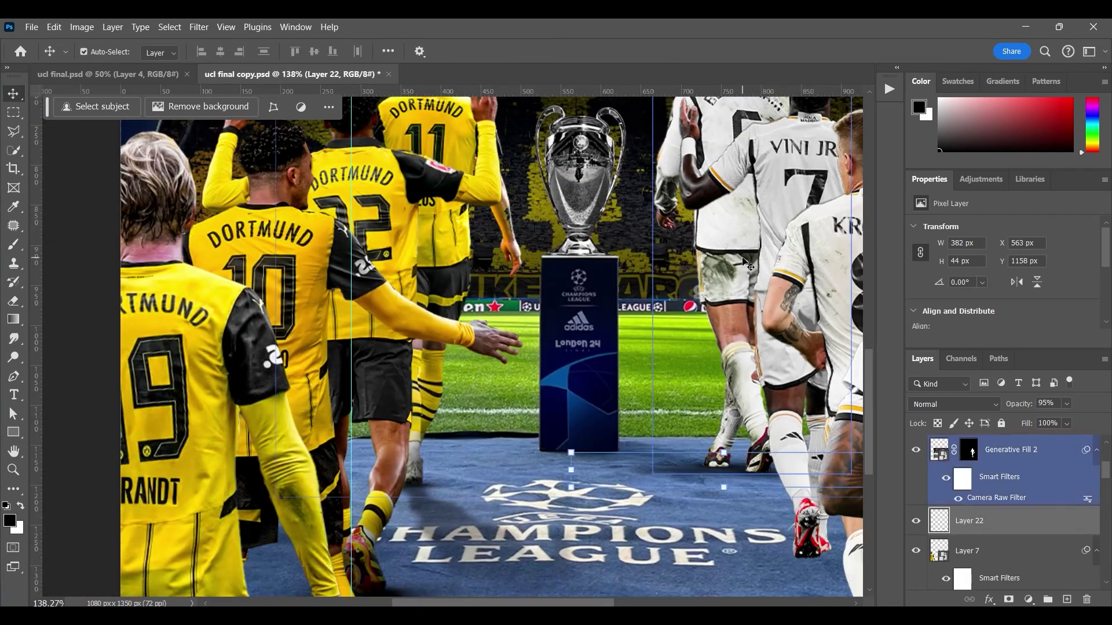
{"action": "right_click", "coordinate": [1019, 450]}
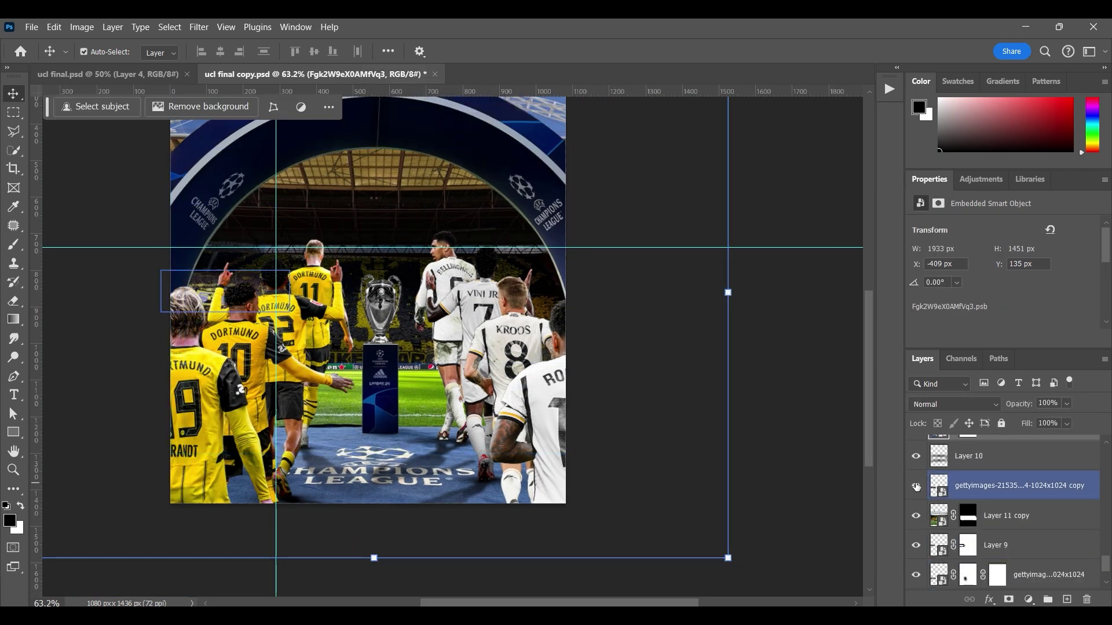
Combine Layer 11 copy and the stadium background layers beneath it into one smart object, and apply a smart filter to it
{"action": "left_click", "coordinate": [965, 460], "text": "shift"}
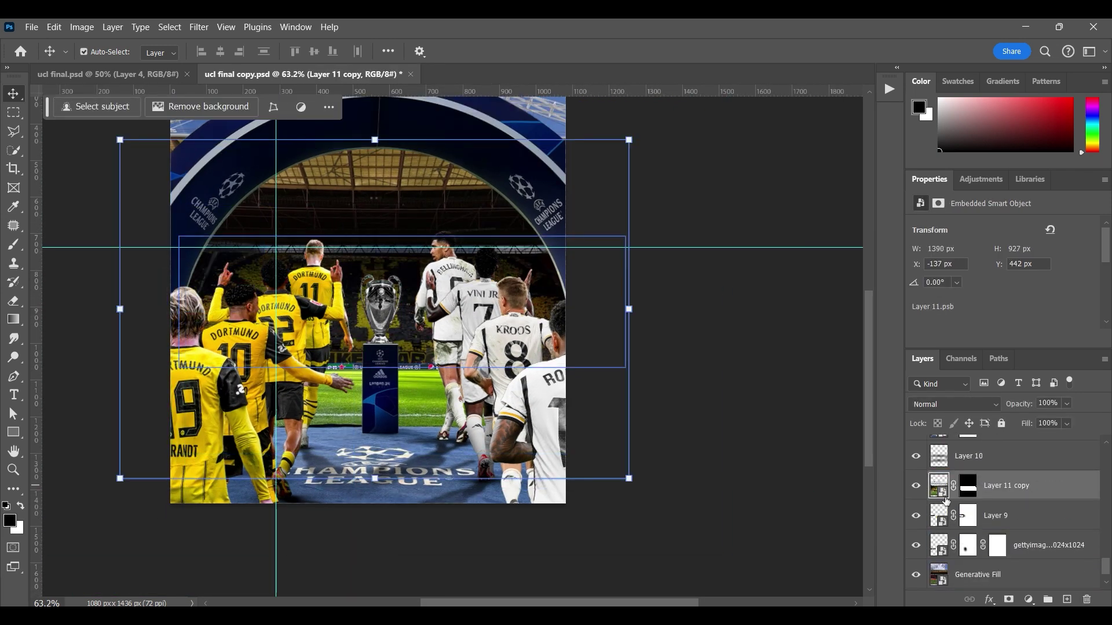
{"action": "right_click", "coordinate": [965, 460]}
{"action": "left_click", "coordinate": [1030, 467]}
{"action": "left_click", "coordinate": [199, 28]}
{"action": "left_click", "coordinate": [395, 243]}
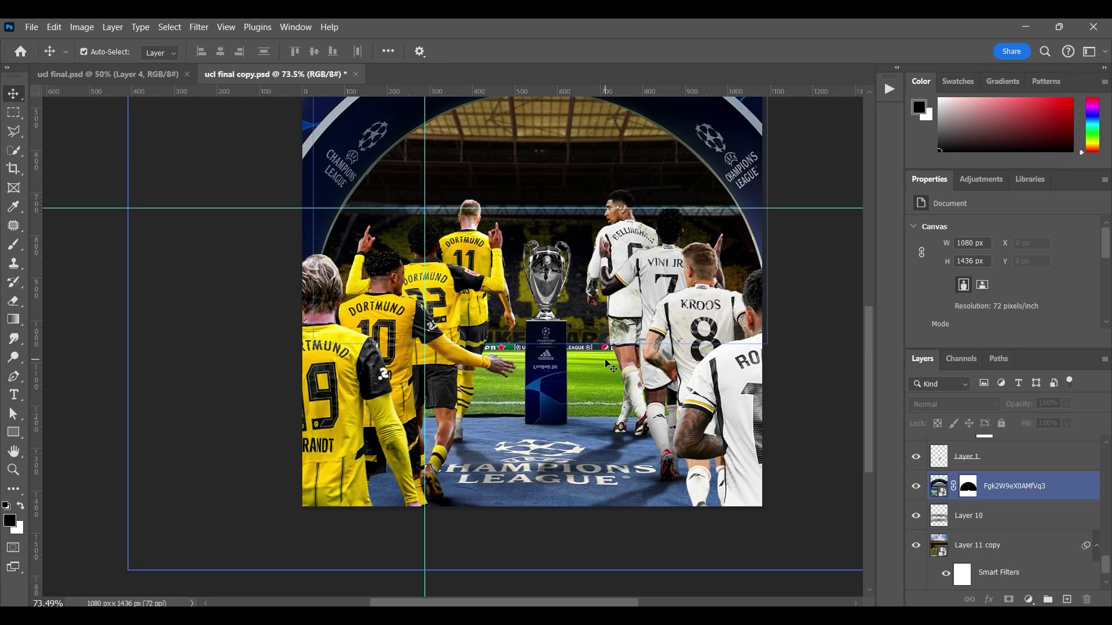
Darken the entrance arch and carpet layer with a clipped Levels adjustment at output white 87, and paint its mask with a soft brush
{"action": "left_click", "coordinate": [1029, 600]}
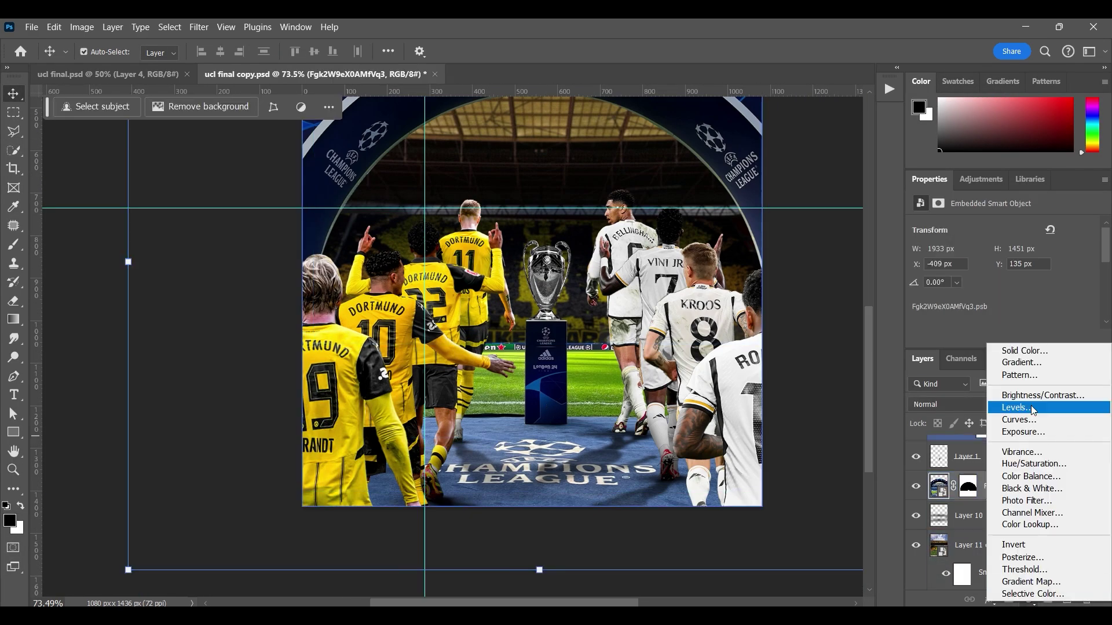
{"action": "left_click", "coordinate": [1008, 382]}
{"action": "left_click_drag", "start_coordinate": [1012, 304], "coordinate": [989, 305]}
{"action": "scroll", "coordinate": [415, 358], "scroll_direction": "down", "scroll_amount": 3}
{"action": "scroll", "coordinate": [416, 358], "scroll_direction": "up", "scroll_amount": 1}
{"action": "key", "text": "b"}
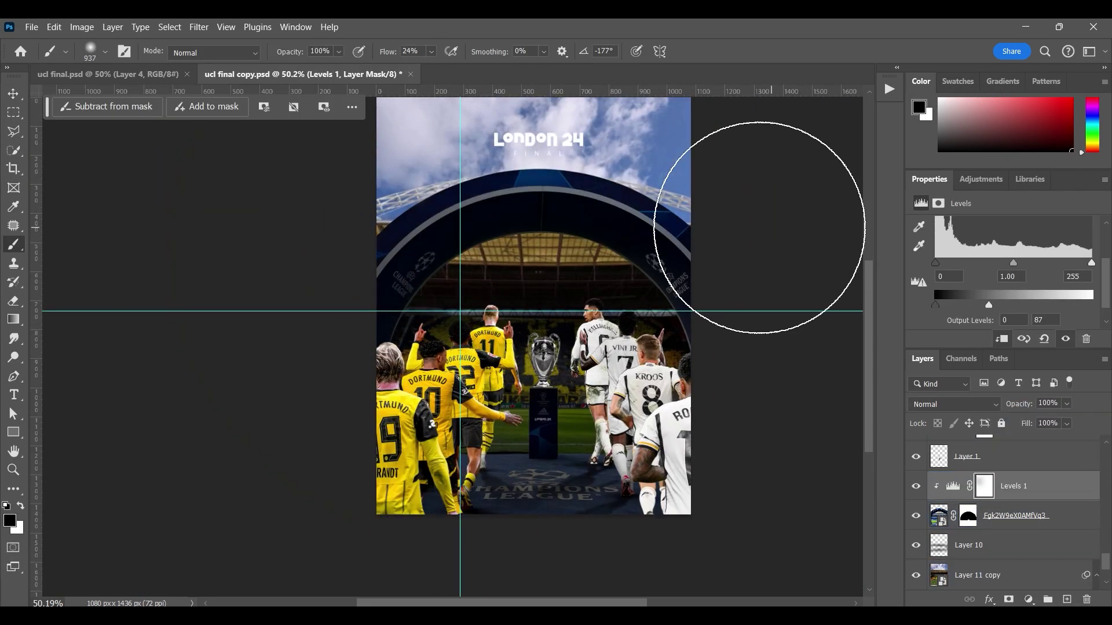
{"action": "scroll", "coordinate": [532, 351], "scroll_direction": "up", "scroll_amount": 4}
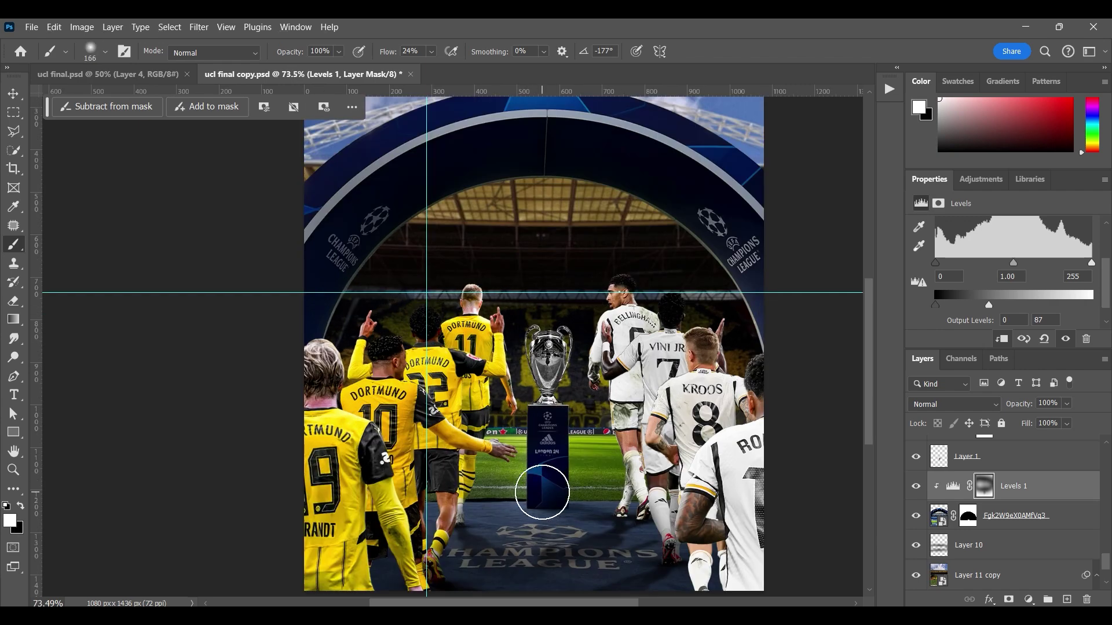
{"action": "scroll", "coordinate": [490, 404], "scroll_direction": "down", "scroll_amount": 4}
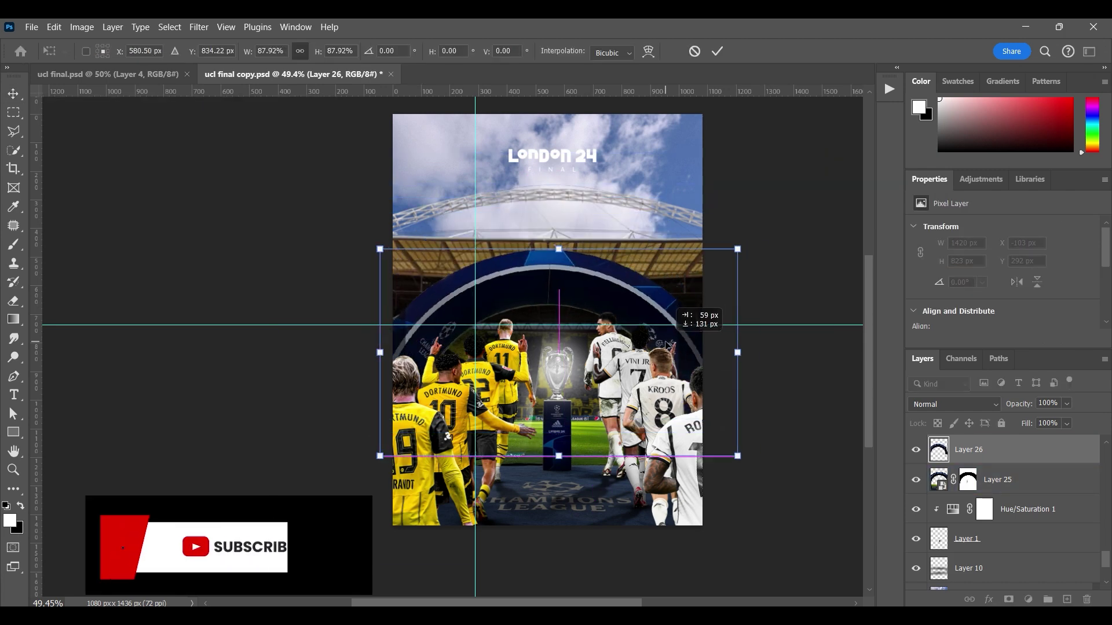
Scale and raise the arch copy on Layer 26, and warp its upper edge into a higher curve
{"action": "mouse_move", "coordinate": [563, 287]}
{"action": "left_mouse_down"}
{"action": "mouse_move", "coordinate": [563, 244]}
{"action": "mouse_move", "coordinate": [563, 265]}
{"action": "left_mouse_up"}
{"action": "right_click", "coordinate": [542, 292]}
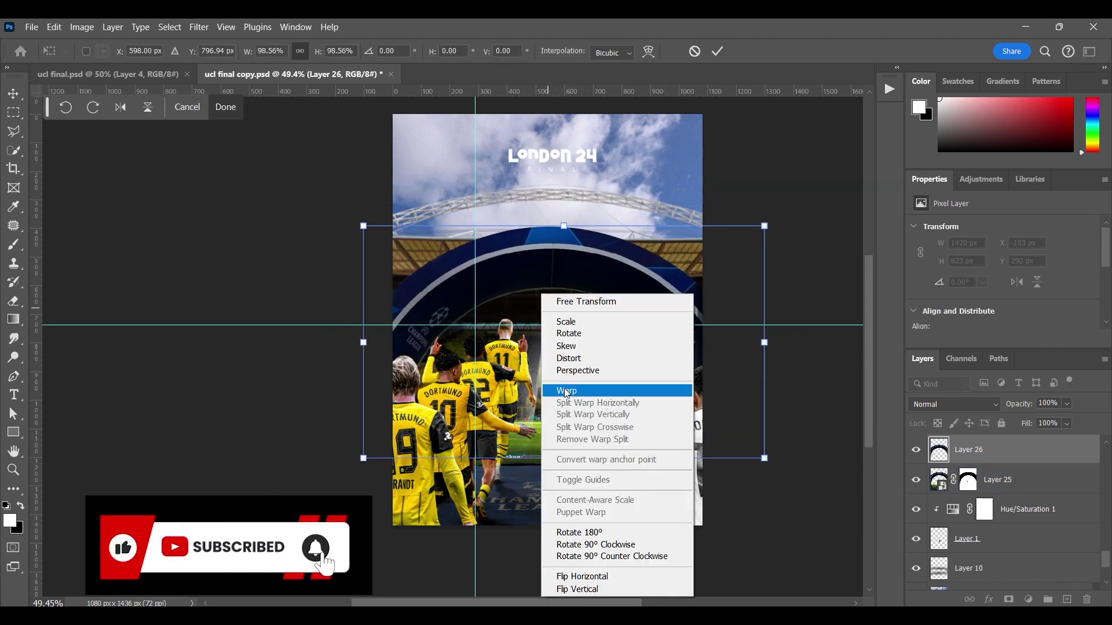
{"action": "left_click", "coordinate": [565, 391]}
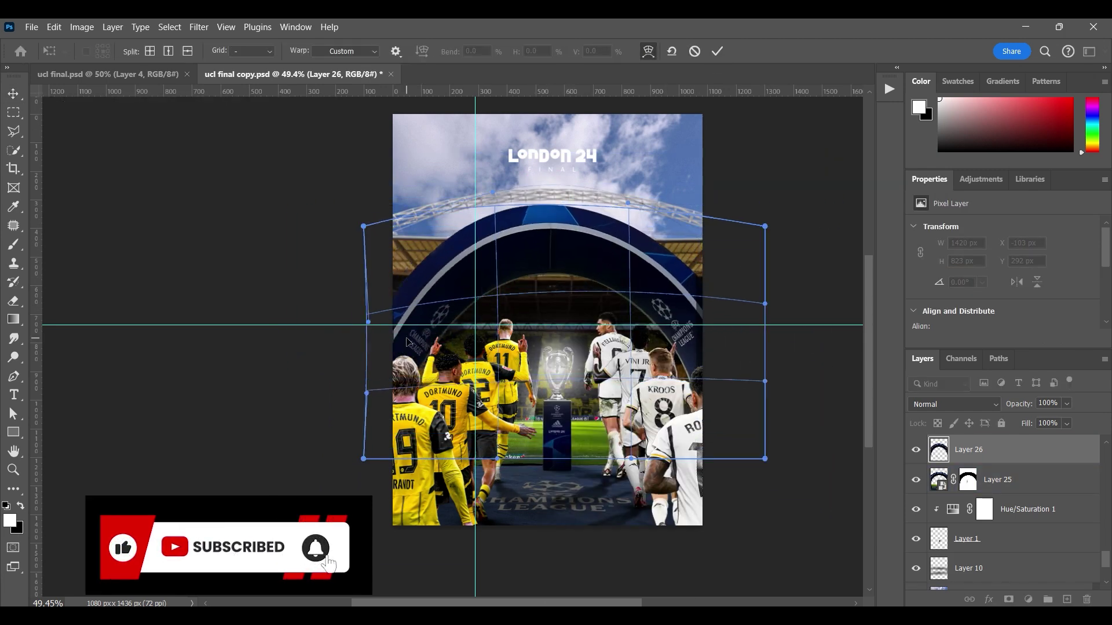
{"action": "left_click", "coordinate": [716, 55]}
Try to shift the unmasked arch on Layer 25 relative to the trophy, and undo the change
{"action": "left_click", "coordinate": [994, 538]}
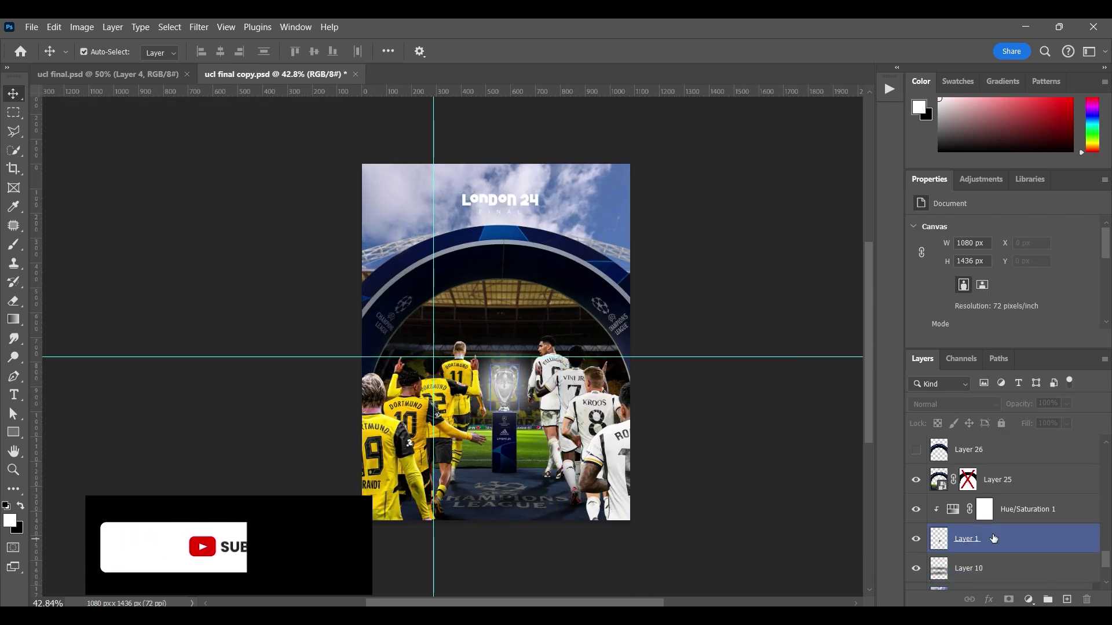
{"action": "left_click", "coordinate": [996, 480]}
{"action": "scroll", "coordinate": [489, 390], "scroll_direction": "up", "scroll_amount": 5}
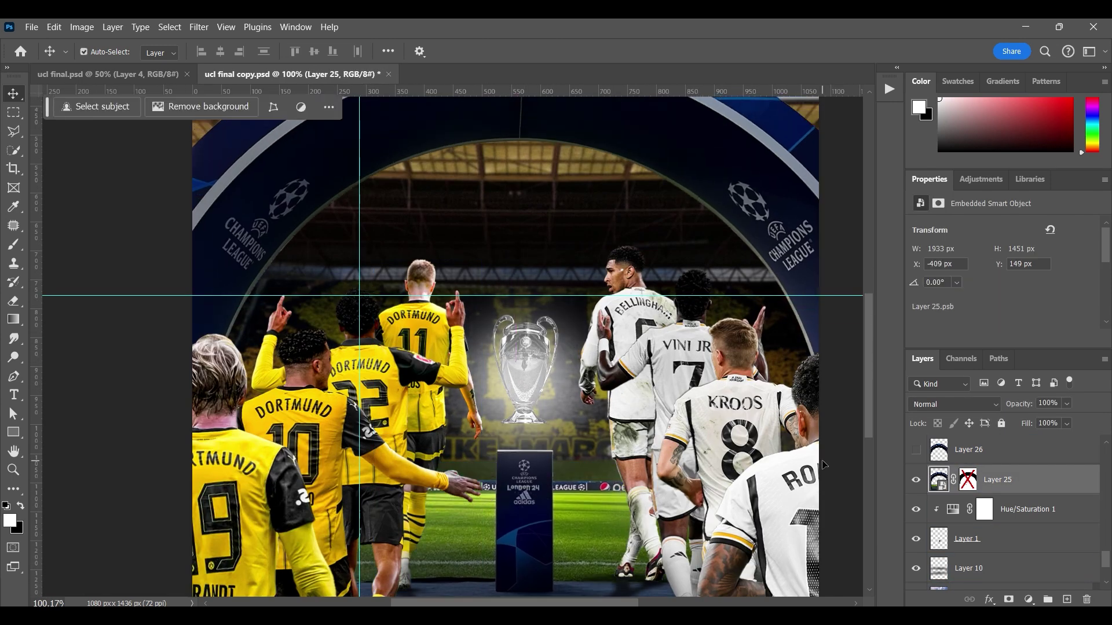
{"action": "key", "text": "ctrl+z"}
{"action": "scroll", "coordinate": [488, 348], "scroll_direction": "down", "scroll_amount": 3}
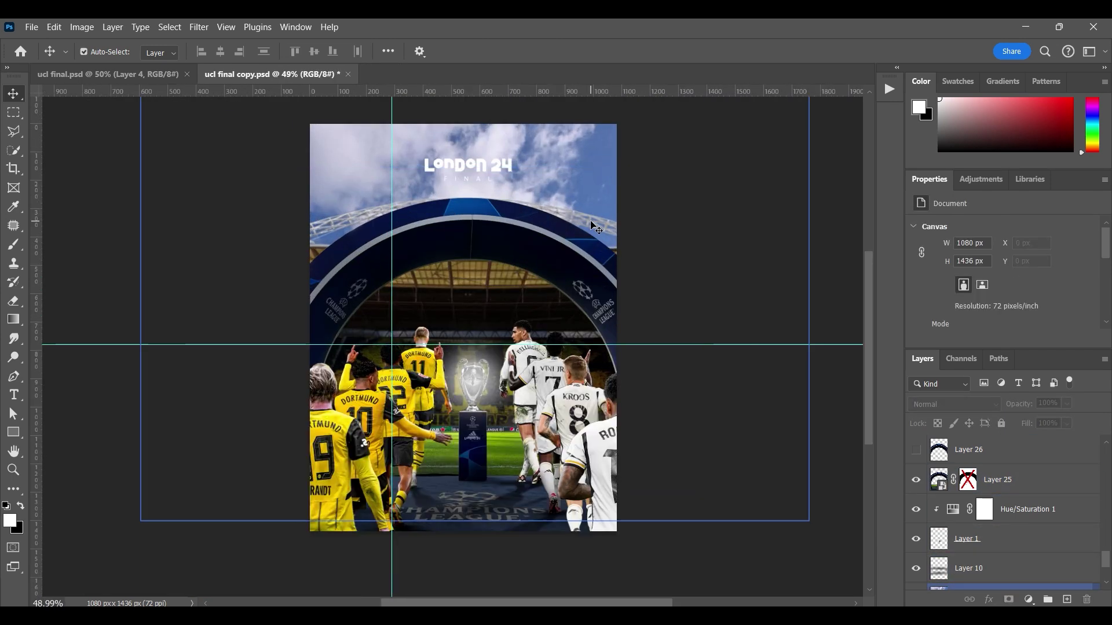
Transform the stadium background on Layer 11 copy so the Wembley roof arch sits higher above the entrance arch
{"action": "left_click", "coordinate": [548, 200]}
{"action": "key", "text": "ctrl+t"}
{"action": "key", "text": "ctrl+0"}
{"action": "key", "text": "Return"}
Place the "London 24 FINAL" title inside the entrance arch above the trophy, at X 404 px and Y 577 px
{"action": "scroll", "coordinate": [547, 200], "scroll_direction": "up", "scroll_amount": 5}
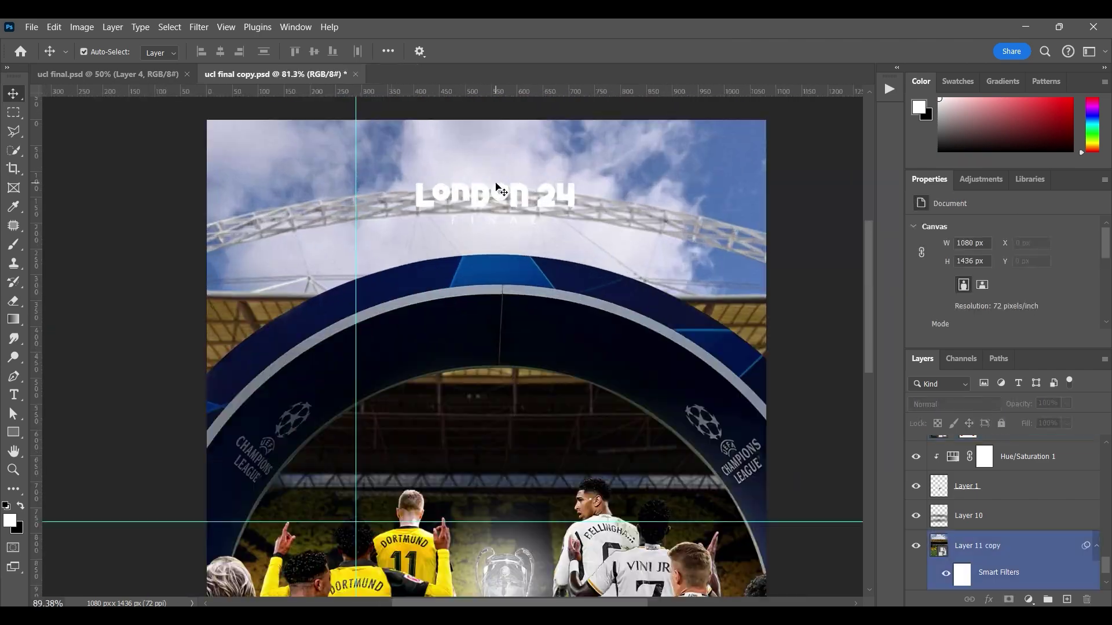
{"action": "scroll", "coordinate": [544, 198], "scroll_direction": "down", "scroll_amount": 1}
{"action": "left_click_drag", "start_coordinate": [539, 200], "coordinate": [538, 196]}
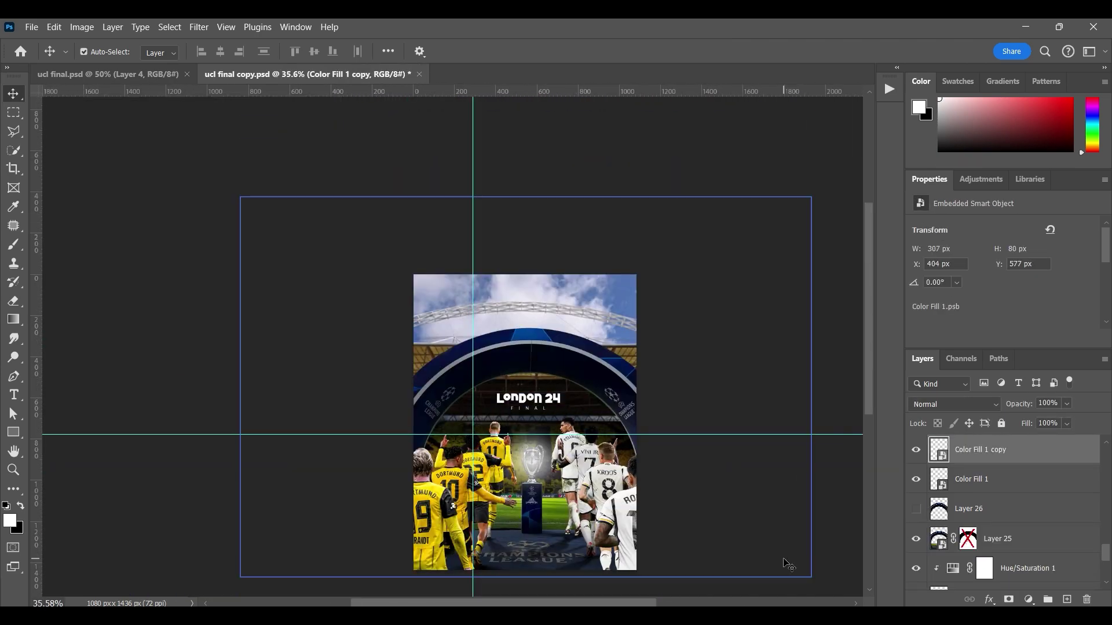
Darken the Bellingham player on Generative Fill 2 with a clipped Levels adjustment at output white 124, and brush its mask to restore highlights
{"action": "scroll", "coordinate": [498, 347], "scroll_direction": "up", "scroll_amount": 5}
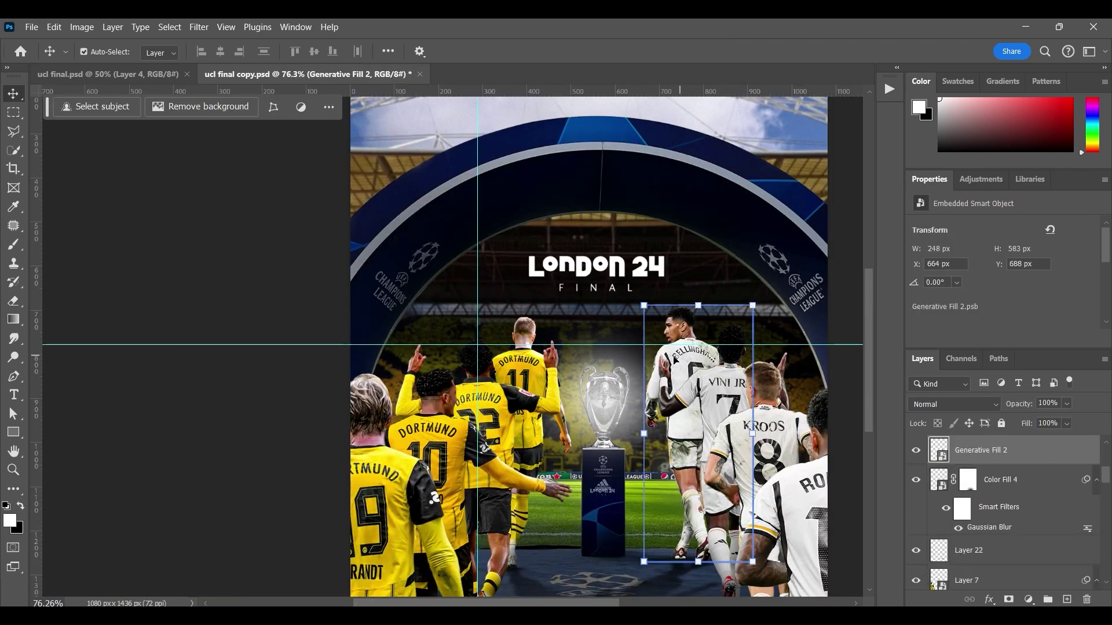
{"action": "left_click", "coordinate": [1028, 599]}
{"action": "left_click", "coordinate": [1018, 406]}
{"action": "left_click_drag", "start_coordinate": [1092, 293], "coordinate": [1037, 295]}
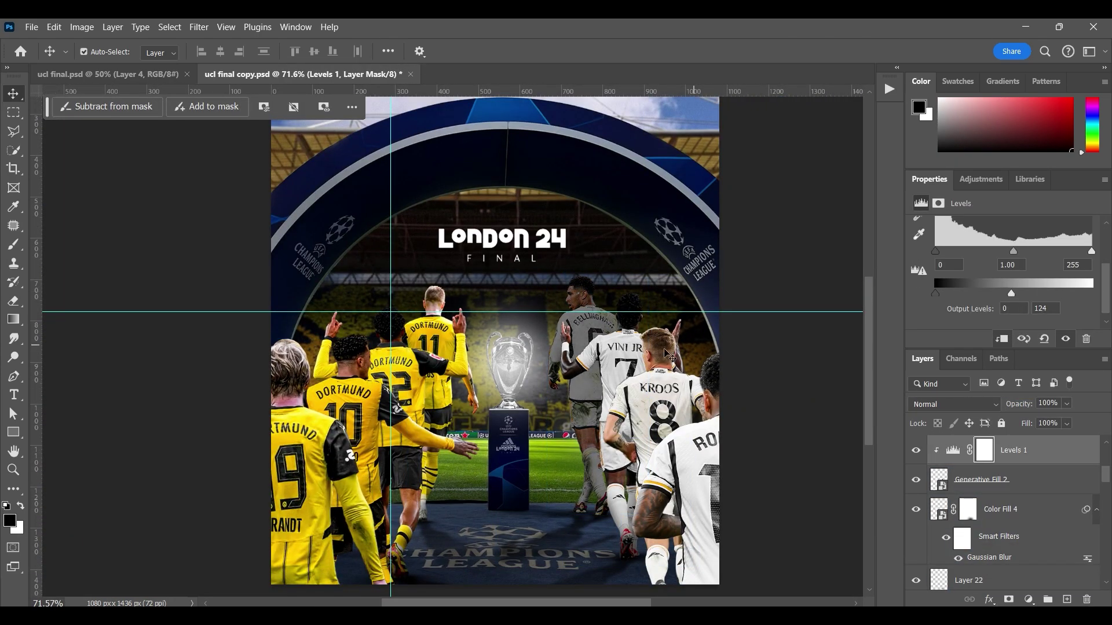
{"action": "key", "text": "b"}
{"action": "scroll", "coordinate": [669, 356], "scroll_direction": "up", "scroll_amount": 4}
Add a clipped Levels adjustment to the Vini Jr player on Generative Fill 3, lower its output white and paint its mask for shading
{"action": "scroll", "coordinate": [579, 289], "scroll_direction": "up", "scroll_amount": 3}
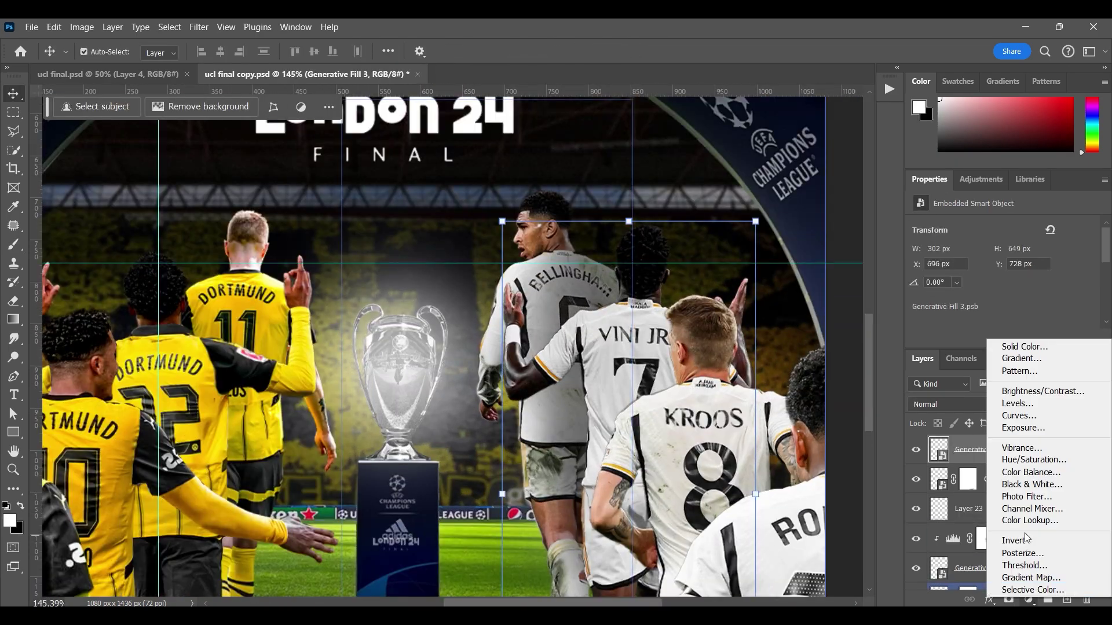
{"action": "left_click", "coordinate": [1018, 410]}
{"action": "left_click_drag", "start_coordinate": [1092, 284], "coordinate": [1090, 288]}
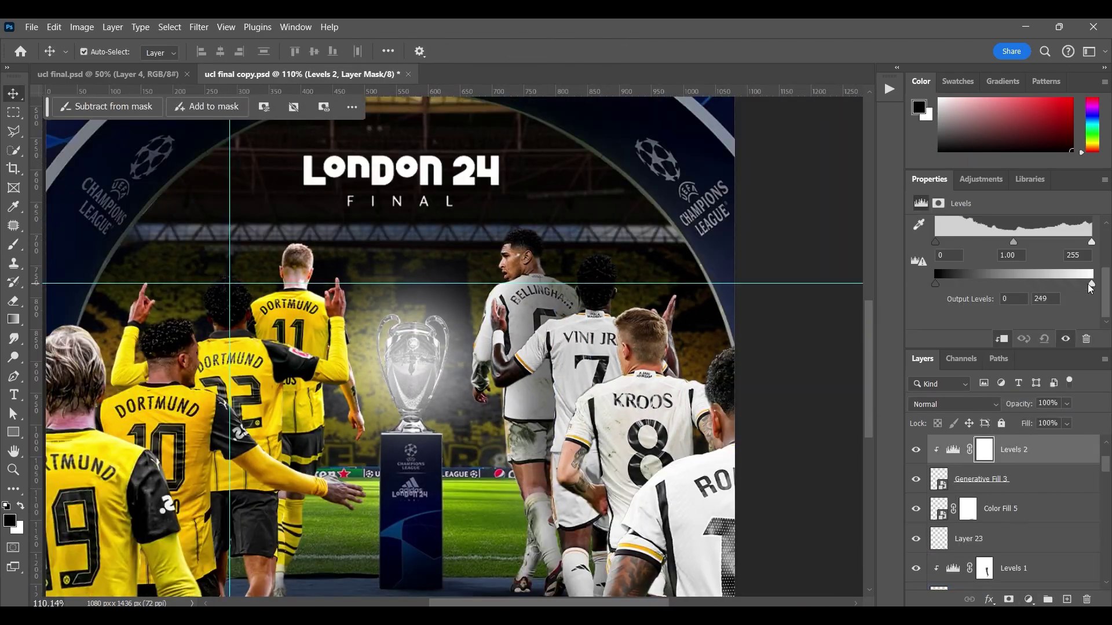
{"action": "key", "text": "b"}
{"action": "scroll", "coordinate": [551, 288], "scroll_direction": "up", "scroll_amount": 4}
{"action": "scroll", "coordinate": [486, 509], "scroll_direction": "down", "scroll_amount": 3}
{"action": "scroll", "coordinate": [527, 316], "scroll_direction": "up", "scroll_amount": 1}
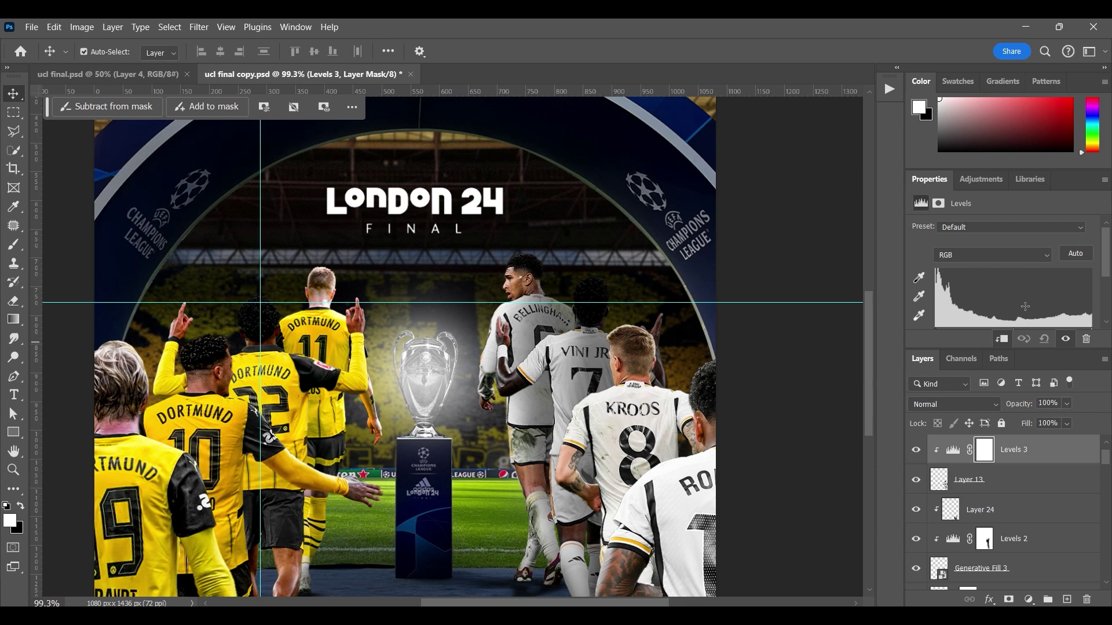
Darken the Kroos player on Layer 13 with the Levels 3 adjustment at output white 90, and paint its mask to restore lit areas
{"action": "left_click", "coordinate": [952, 450]}
{"action": "key", "text": "ctrl+plus"}
{"action": "key", "text": "ctrl+0"}
{"action": "key", "text": "ctrl+plus"}
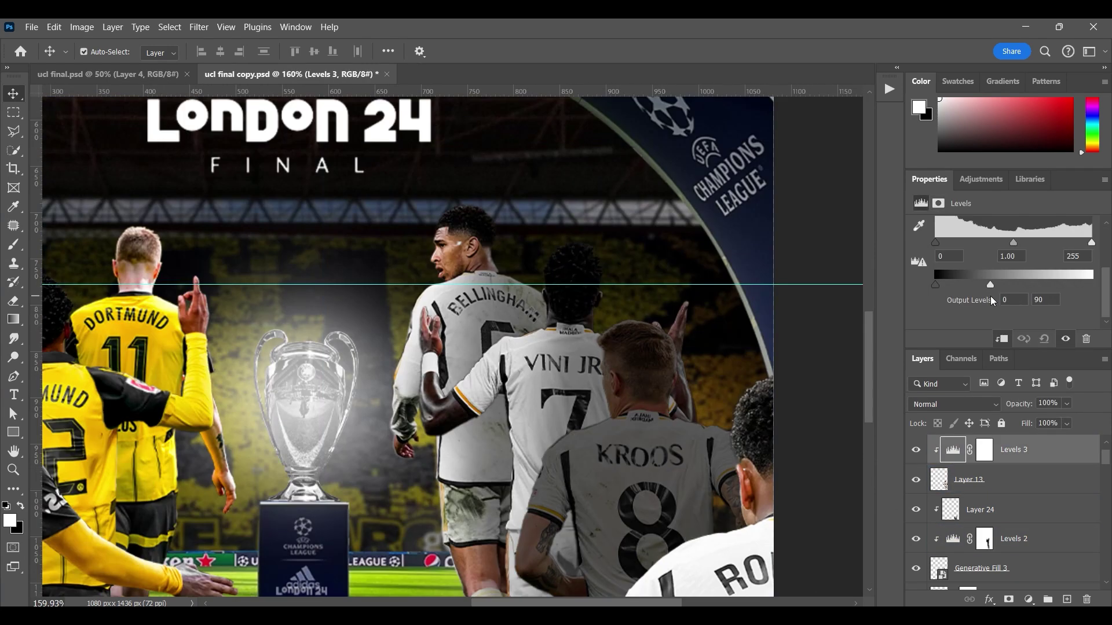
{"action": "left_click", "coordinate": [983, 454]}
{"action": "key", "text": "b"}
{"action": "key", "text": "x"}
{"action": "key", "text": "ctrl+0"}
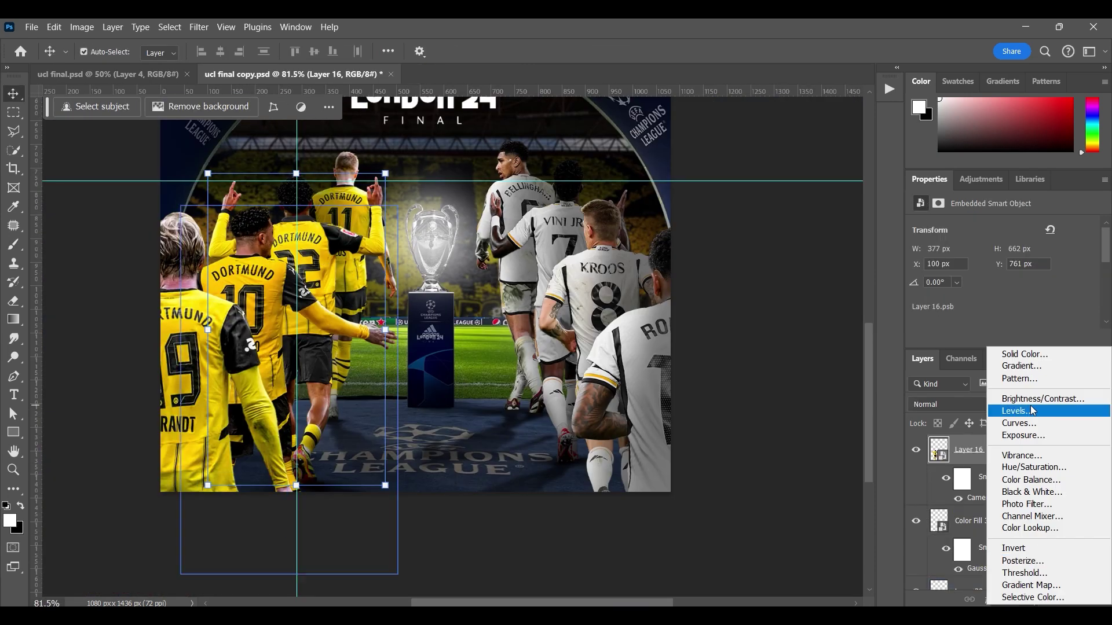
Shade the number 22 player on Layer 16 and the number 10 player on Layer 5 with clipped, masked Levels adjustments
{"action": "left_click", "coordinate": [1033, 409]}
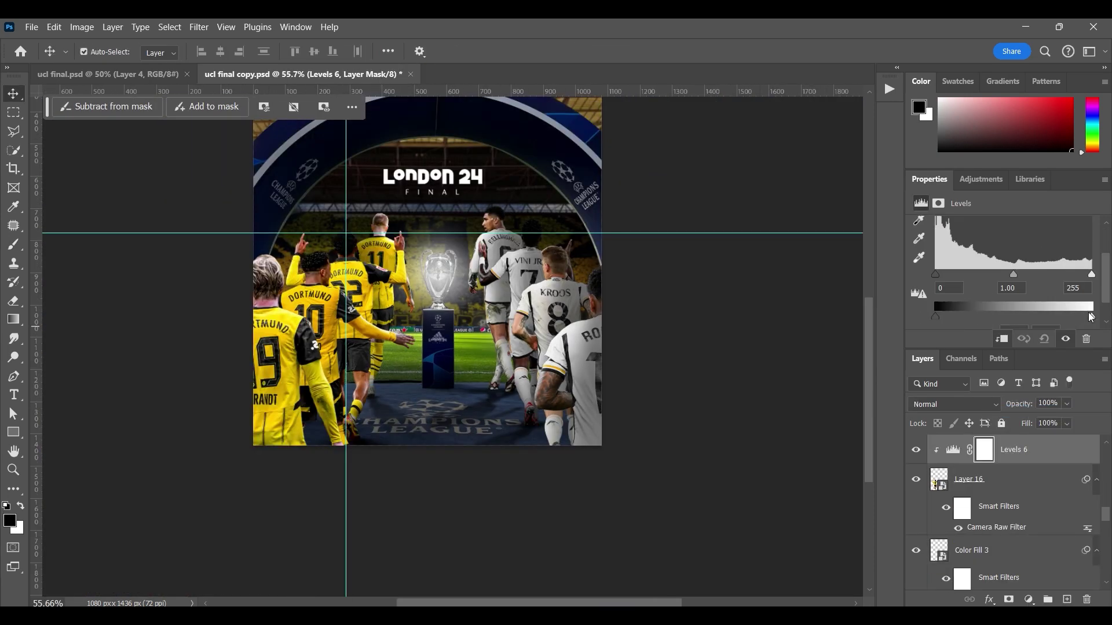
{"action": "scroll", "coordinate": [352, 220], "scroll_direction": "up", "scroll_amount": 3}
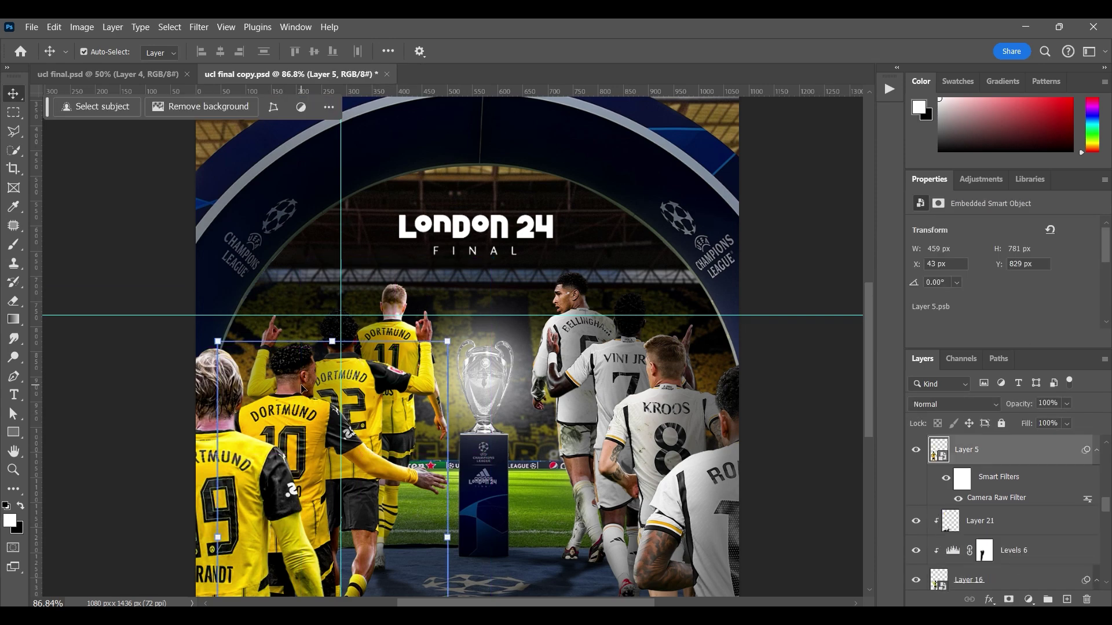
{"action": "left_click", "coordinate": [1029, 599]}
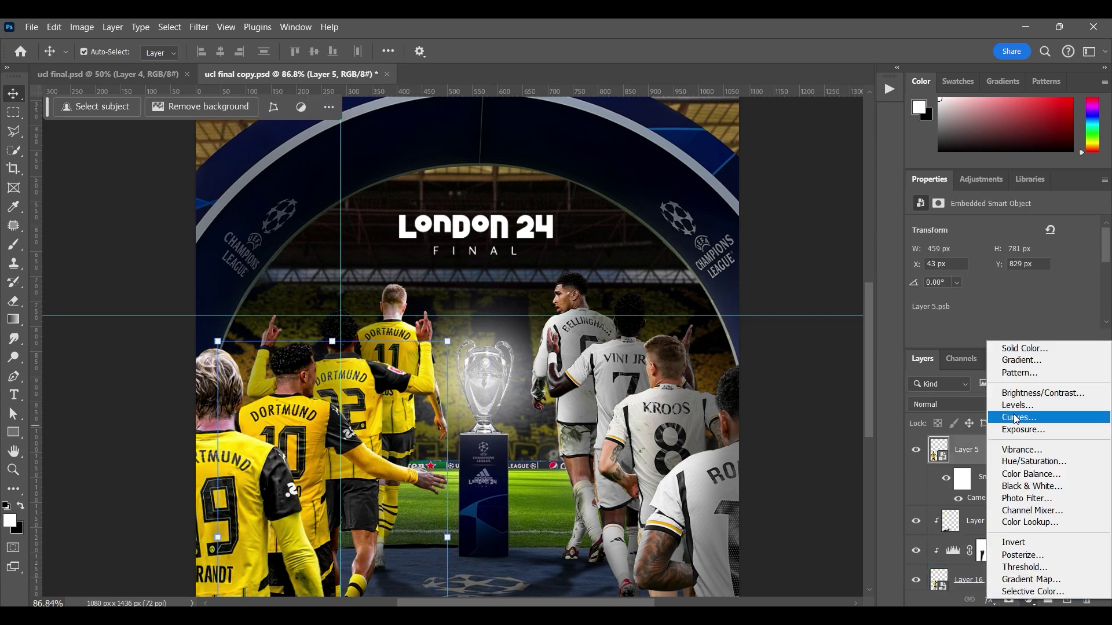
{"action": "left_click", "coordinate": [1019, 417]}
{"action": "left_click_drag", "start_coordinate": [1034, 293], "coordinate": [1043, 292]}
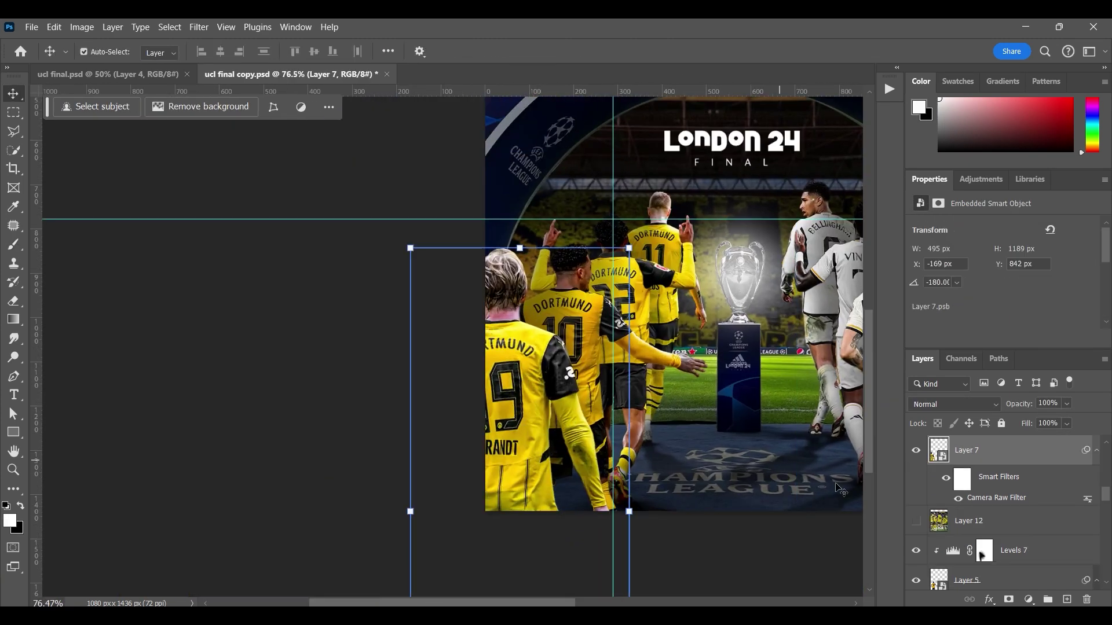
Darken the Brandt player on Layer 7 with a clipped Levels adjustment, and paint its mask with a soft brush at 47% flow
{"action": "left_click", "coordinate": [1028, 599]}
{"action": "left_click", "coordinate": [1019, 417]}
{"action": "left_click_drag", "start_coordinate": [1092, 317], "coordinate": [992, 318]}
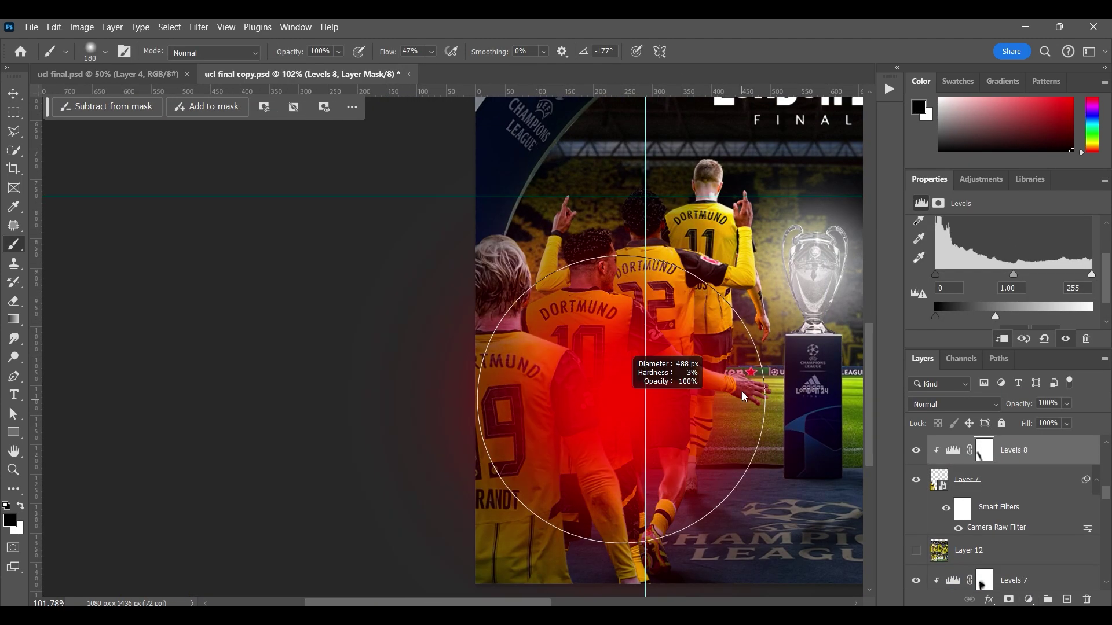
{"action": "left_click_drag", "start_coordinate": [666, 277], "coordinate": [593, 381]}
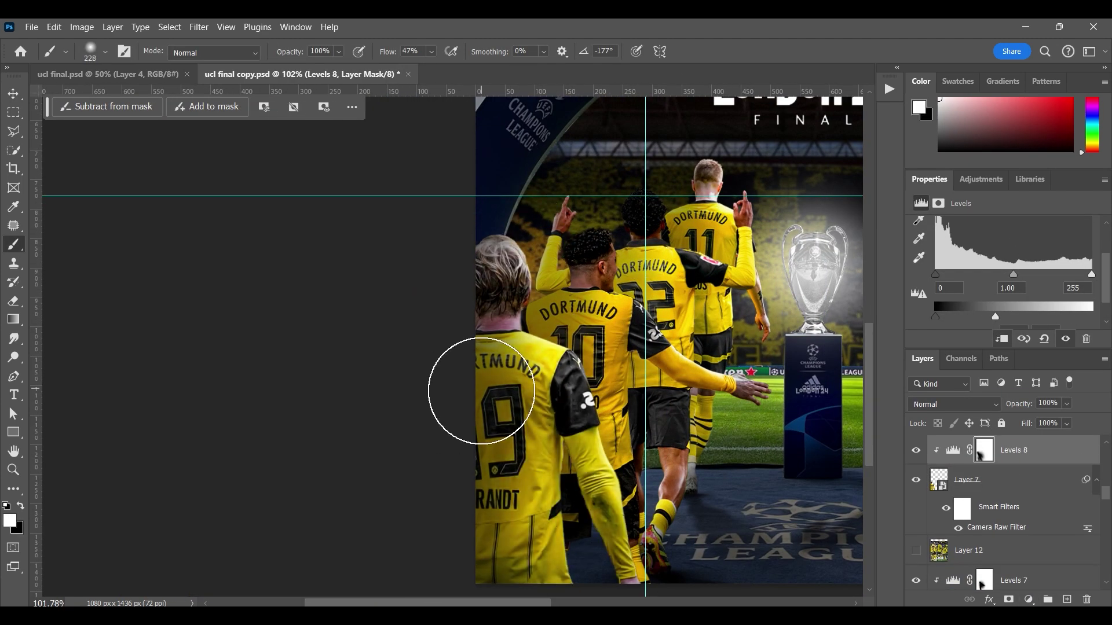
Scale the selected composition layers to 109.33% and move them up to X 540 px, Y 695.10 px
{"action": "scroll", "coordinate": [665, 463], "scroll_direction": "down", "scroll_amount": 5}
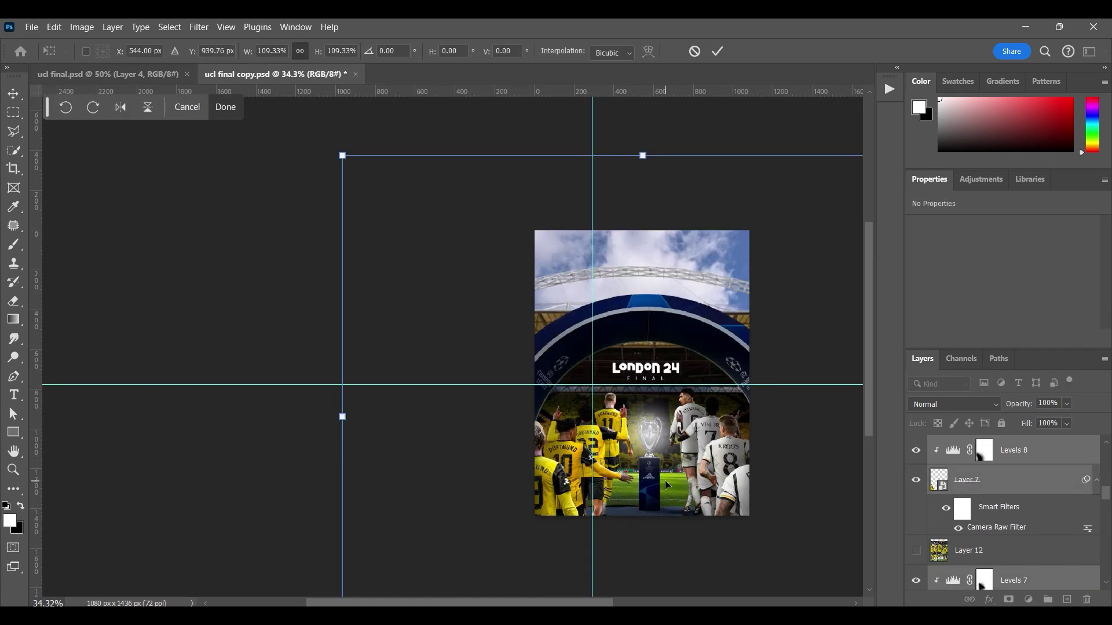
{"action": "left_click_drag", "start_coordinate": [664, 480], "coordinate": [648, 370]}
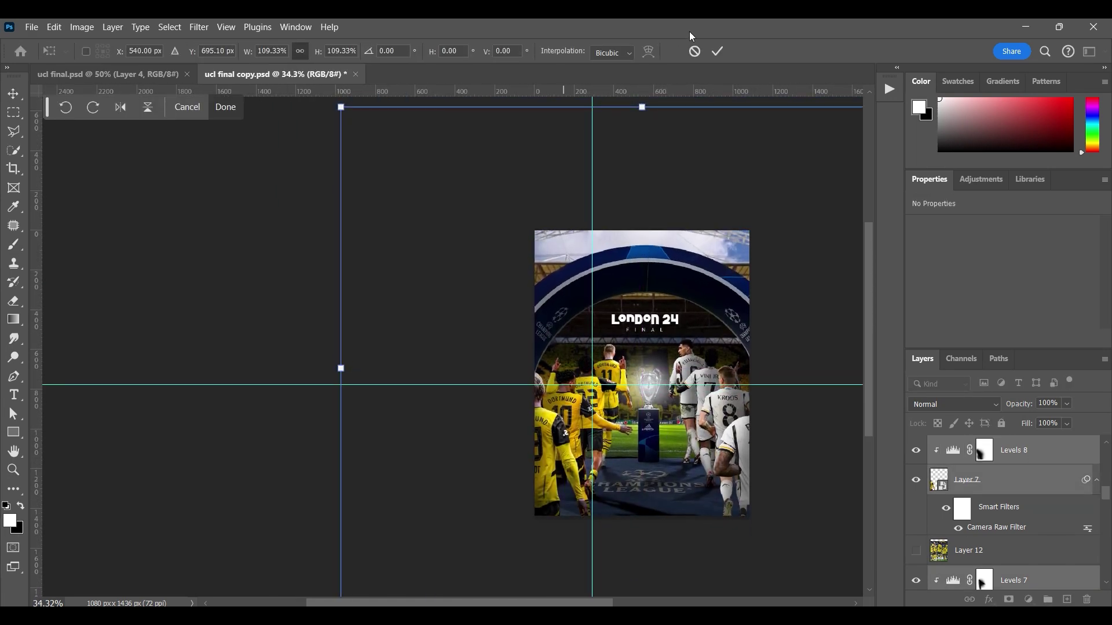
{"action": "key", "text": "Return"}
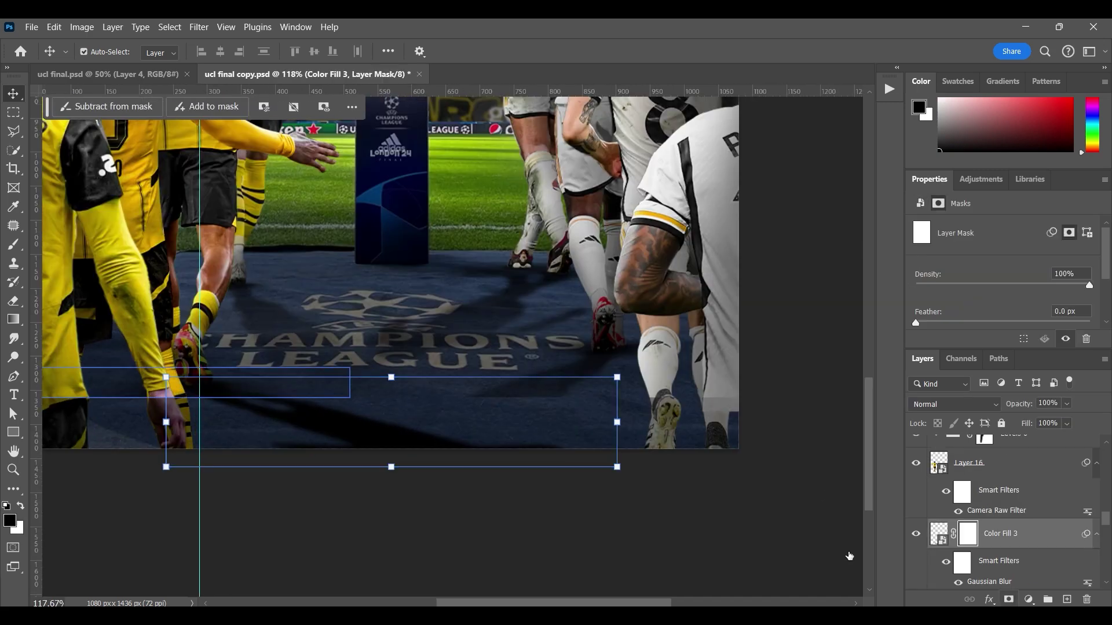
Fade the Color Fill 3 carpet shadow by painting black on its layer mask with a large soft brush at 47% flow
{"action": "scroll", "coordinate": [555, 496], "scroll_direction": "down", "scroll_amount": 5}
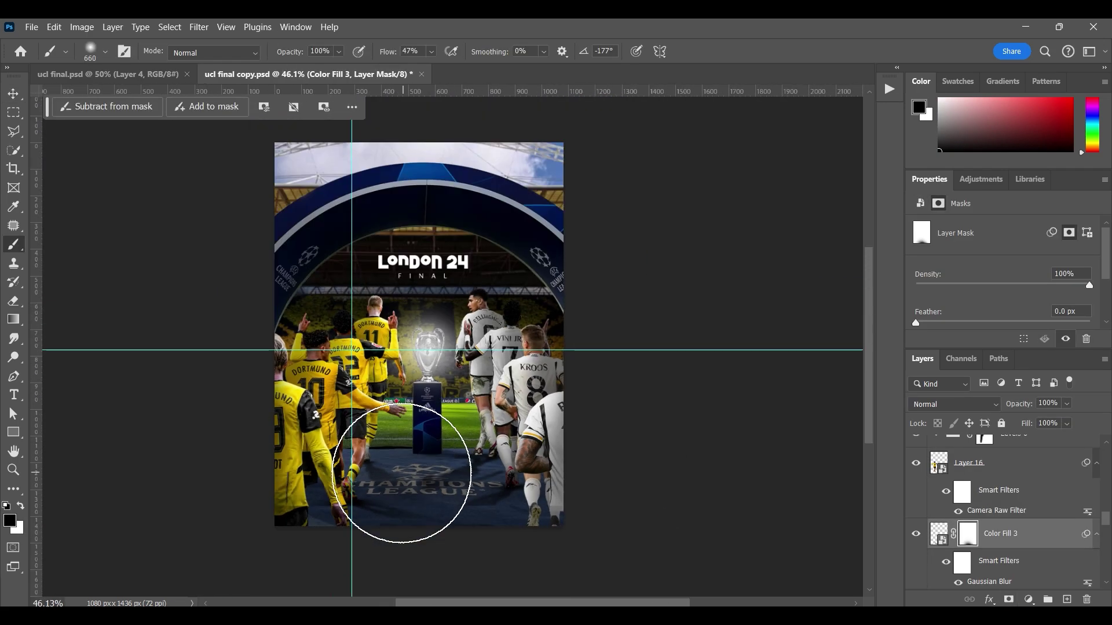
{"action": "scroll", "coordinate": [397, 496], "scroll_direction": "up", "scroll_amount": 3}
{"action": "scroll", "coordinate": [483, 415], "scroll_direction": "down", "scroll_amount": 3}
{"action": "scroll", "coordinate": [549, 401], "scroll_direction": "up", "scroll_amount": 5}
{"action": "key", "text": "v"}
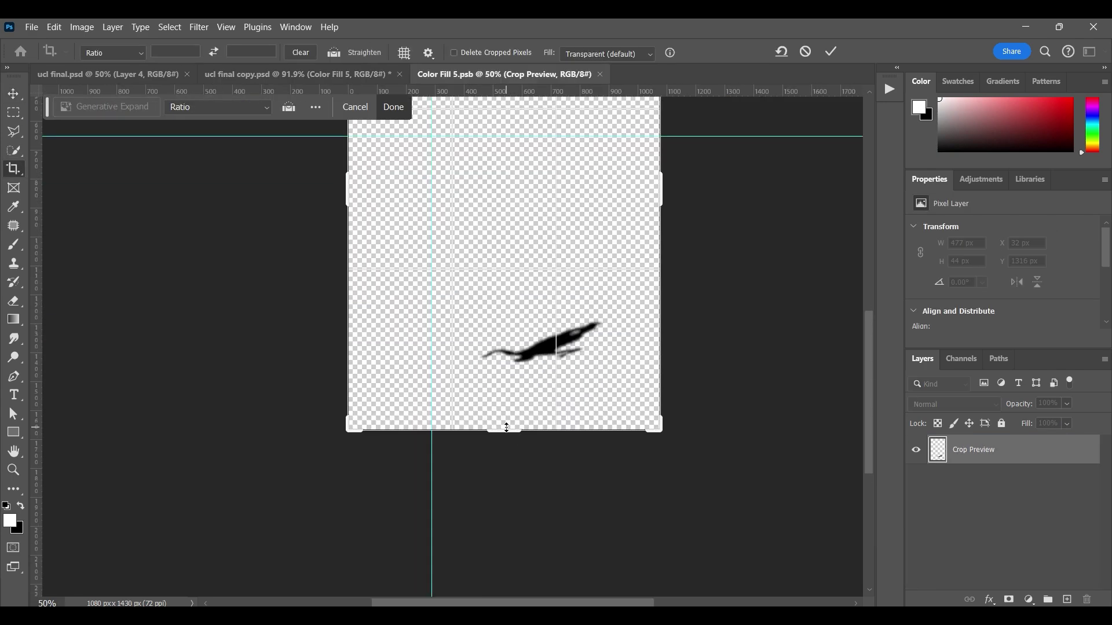
Close the Color Fill 5 contents and set the Color Fill 2 shadow's colour to black (000000)
{"action": "key", "text": "ctrl+w"}
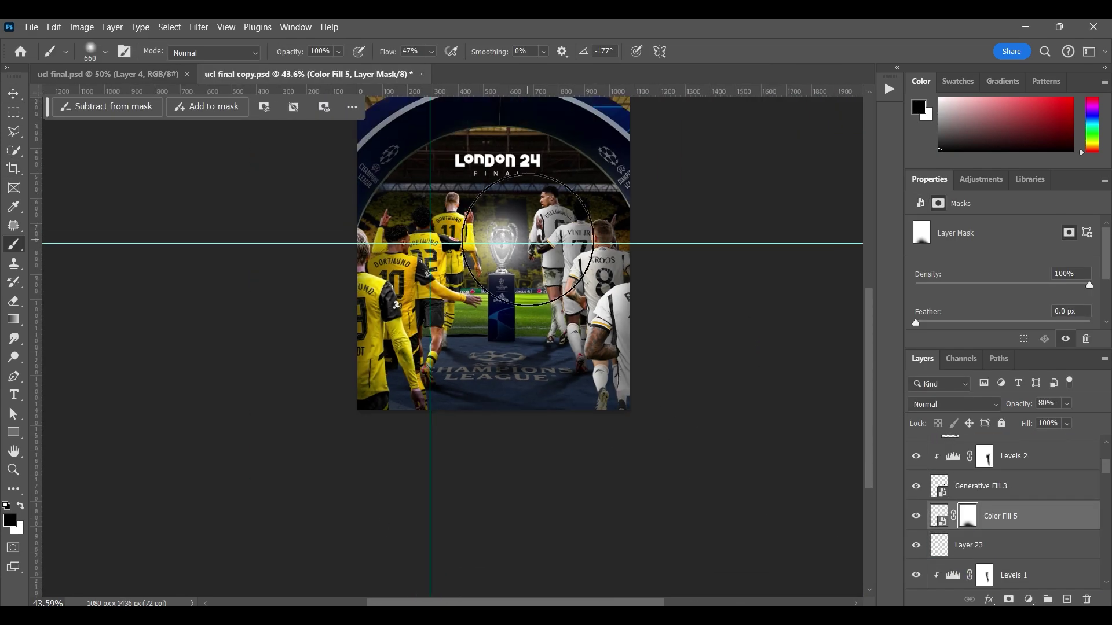
{"action": "scroll", "coordinate": [527, 239], "scroll_direction": "up", "scroll_amount": 1}
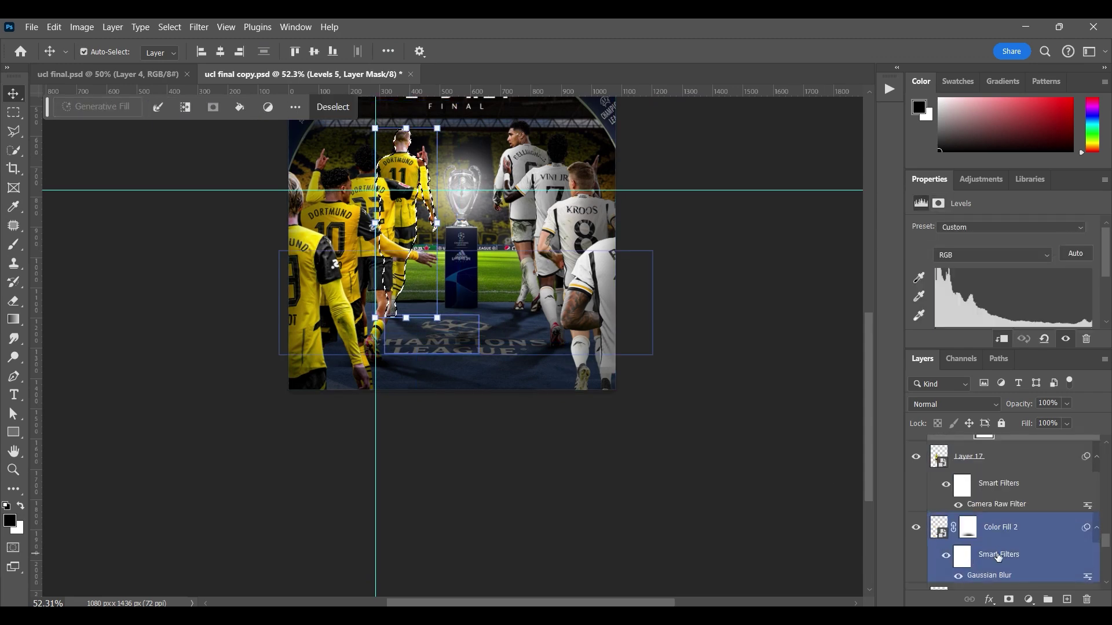
{"action": "double_click", "coordinate": [941, 527]}
{"action": "type", "text": "000000"}
{"action": "left_click", "coordinate": [1007, 162]}
{"action": "key", "text": "v"}
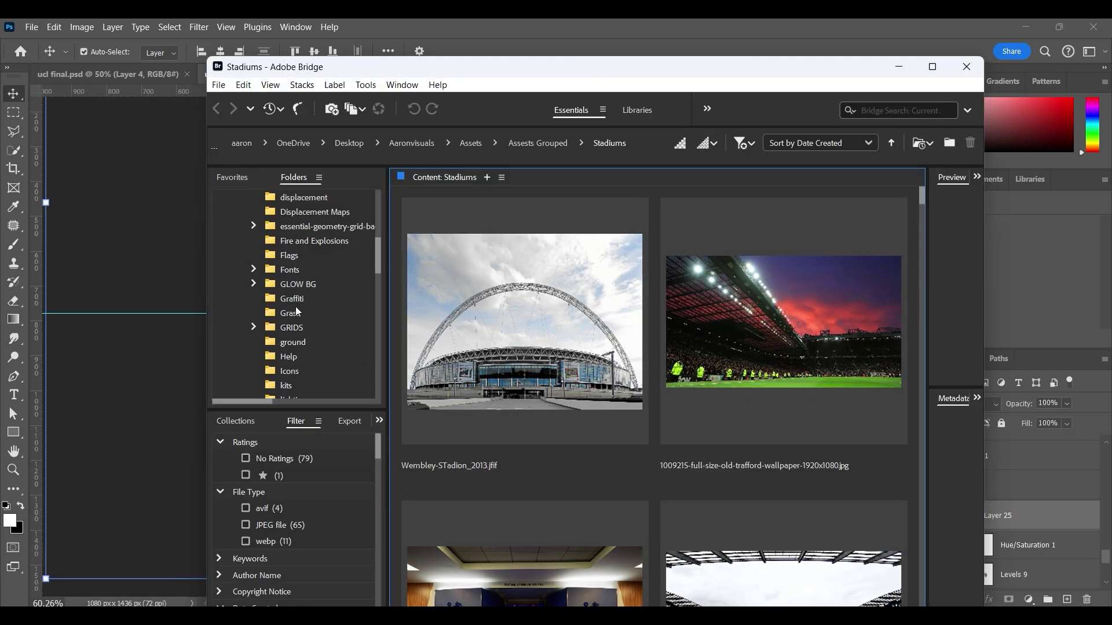
Find the Smoke folder in Adobe Bridge, place Fumaça_19.jpg in the poster and move it over the trophy area behind the players
{"action": "left_click", "coordinate": [254, 315]}
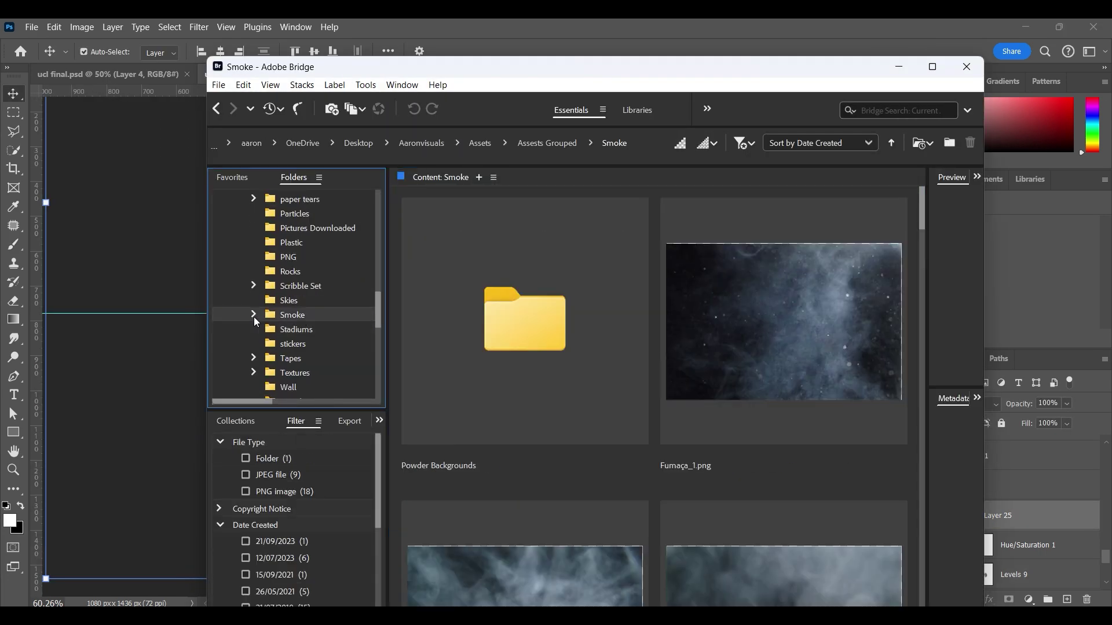
{"action": "scroll", "coordinate": [689, 453], "scroll_direction": "down", "scroll_amount": 10}
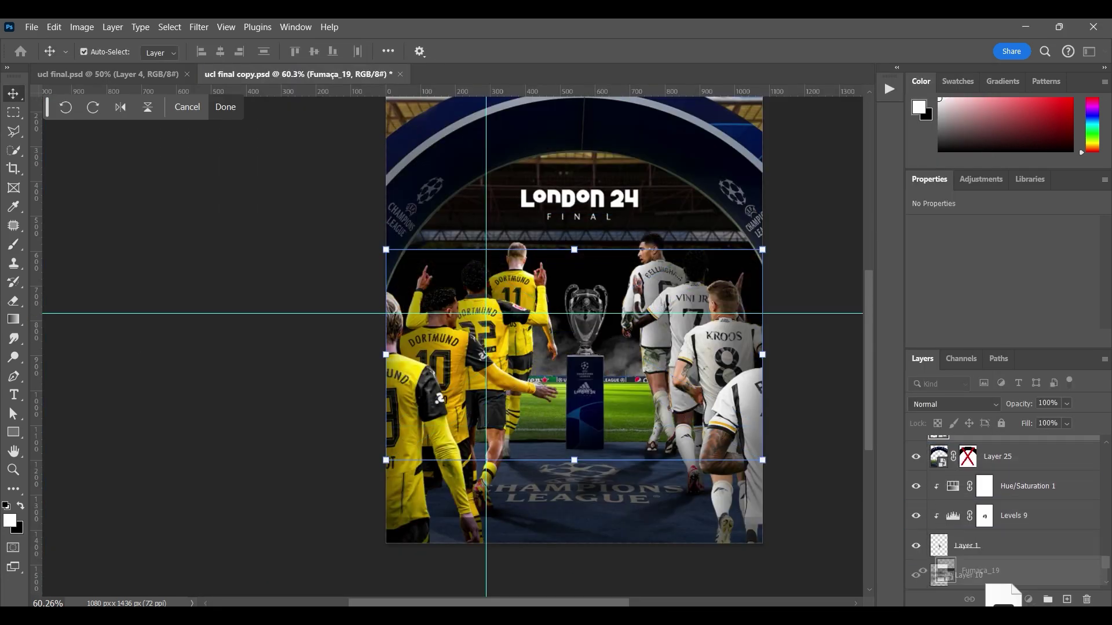
{"action": "key", "text": "Return"}
{"action": "left_click_drag", "start_coordinate": [563, 340], "coordinate": [614, 404]}
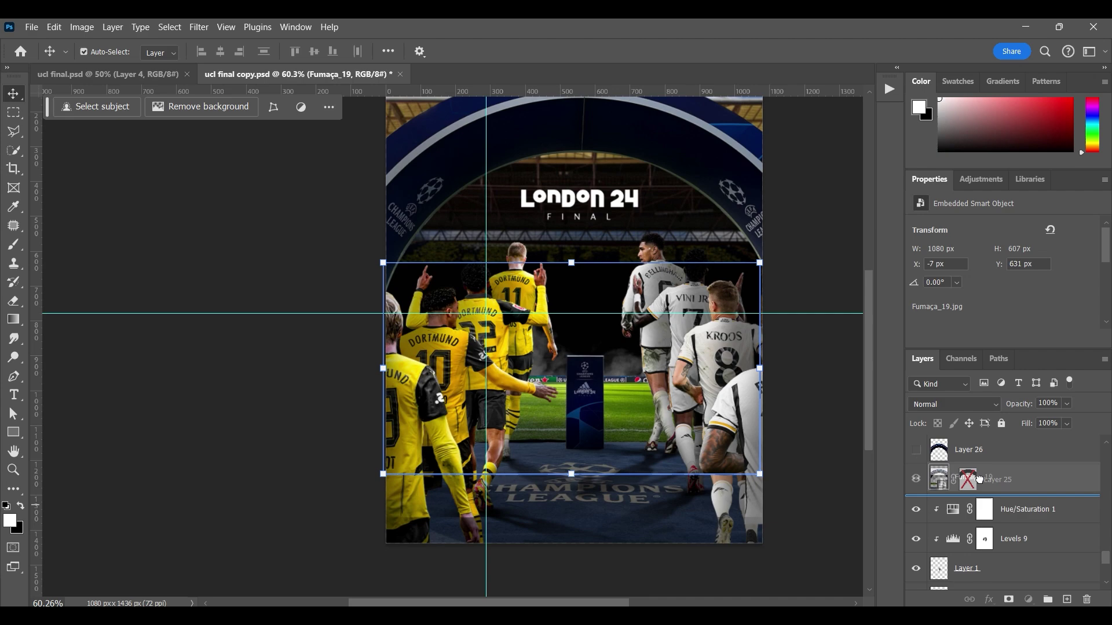
Blend the Fumaça_19 smoke and its copies in Screen mode and adjust their opacity
{"action": "left_click", "coordinate": [955, 404]}
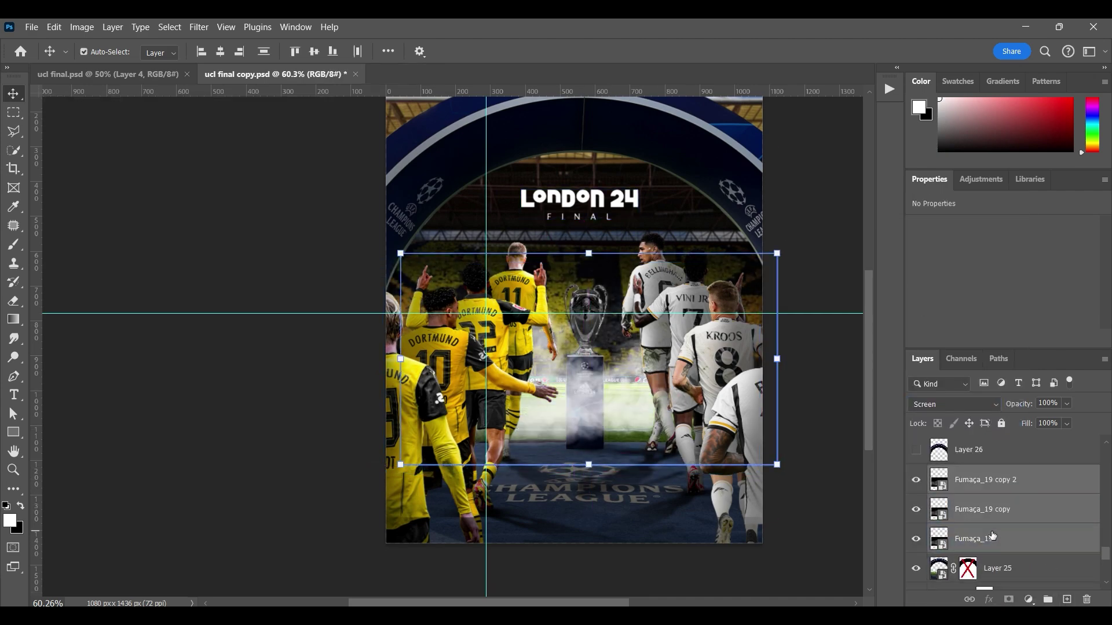
{"action": "left_click", "coordinate": [954, 404]}
{"action": "left_click_drag", "start_coordinate": [1042, 403], "coordinate": [1029, 409]}
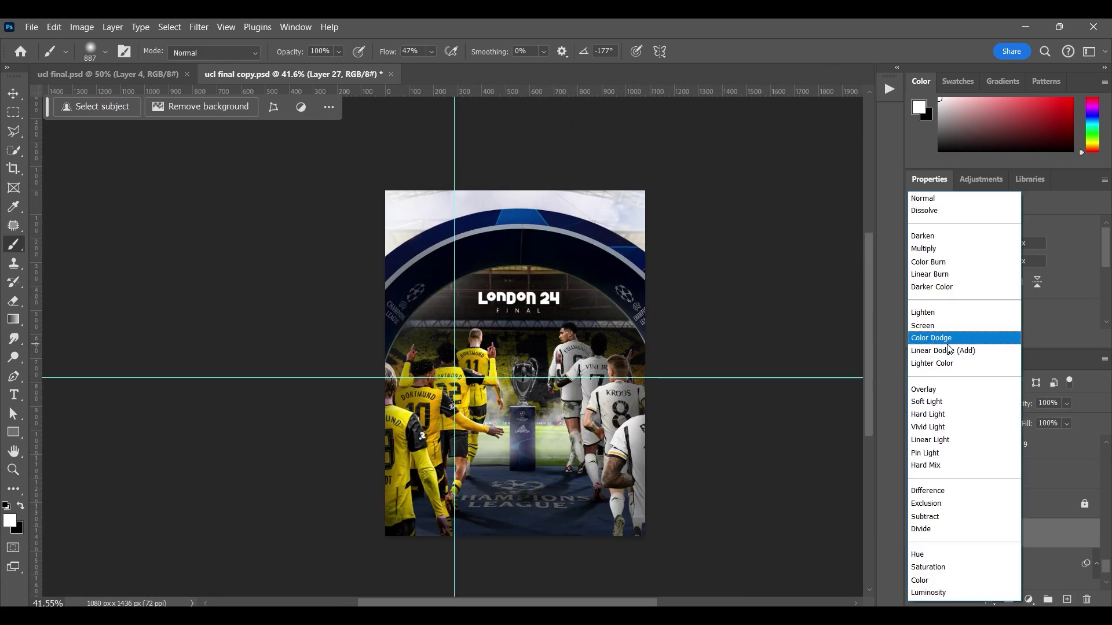
Set Layer 27 to Color Dodge, and paint black shading over the number 5 player's legs on clipped Layer 28
{"action": "left_click", "coordinate": [943, 338]}
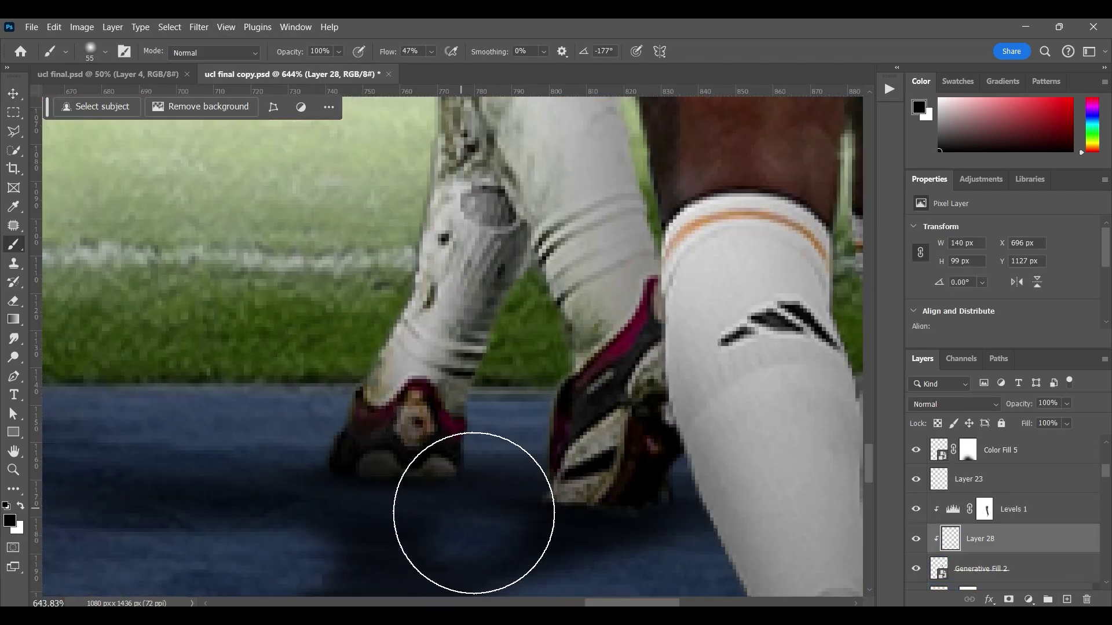
{"action": "scroll", "coordinate": [473, 513], "scroll_direction": "down", "scroll_amount": 10}
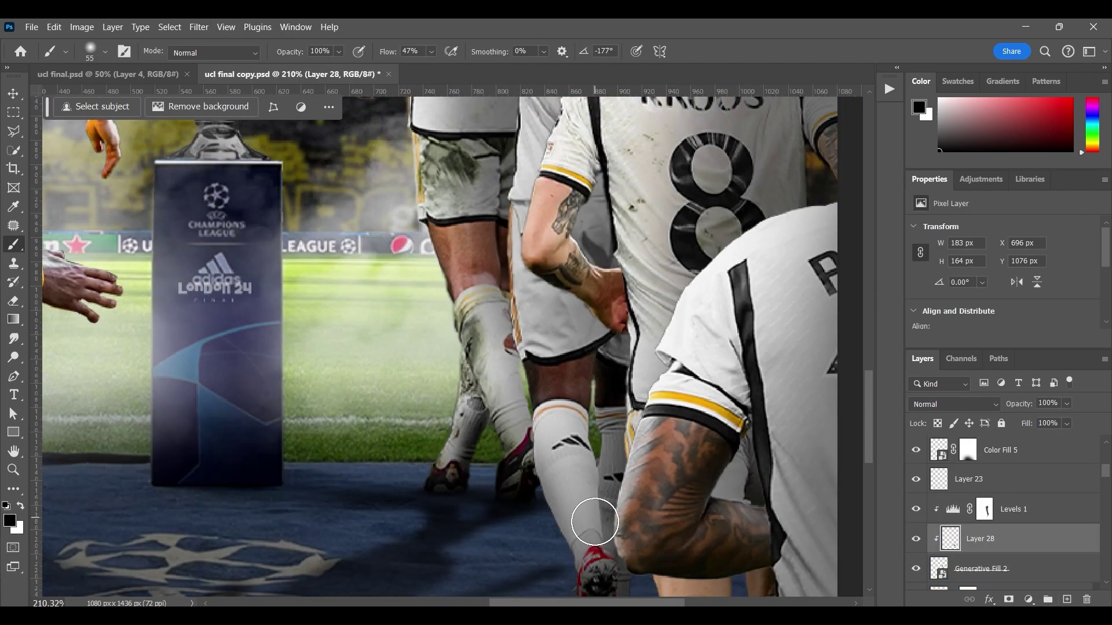
{"action": "scroll", "coordinate": [593, 377], "scroll_direction": "up", "scroll_amount": 3}
Move the London 24 Final title slightly down and align the Borussia Dortmund and Real Madrid crests side by side above it
{"action": "key", "text": "v"}
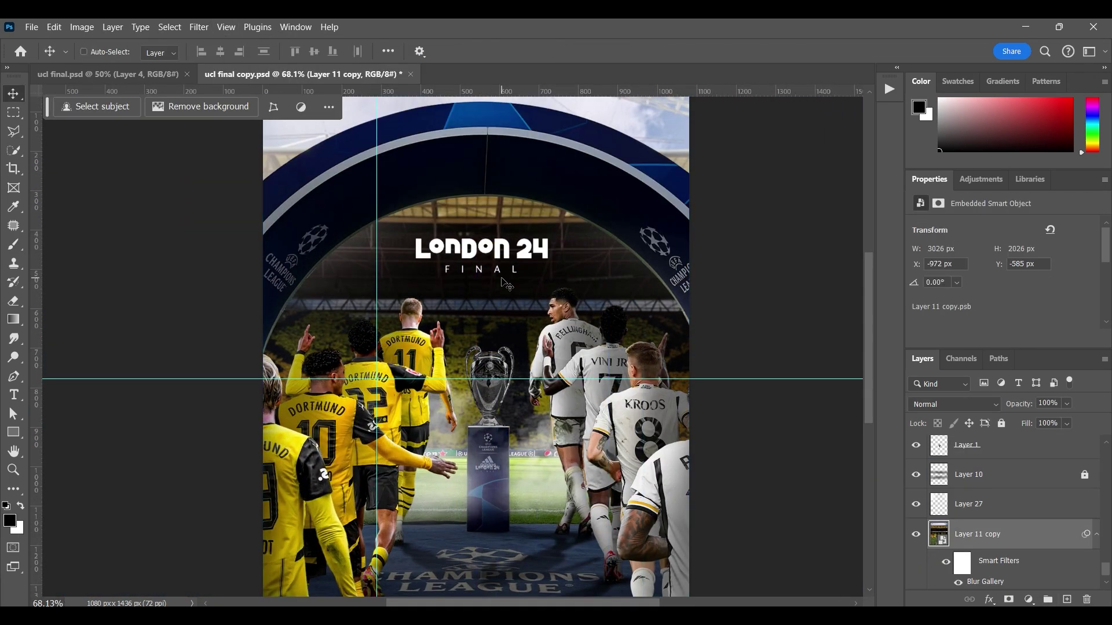
{"action": "left_click_drag", "start_coordinate": [472, 255], "coordinate": [472, 276]}
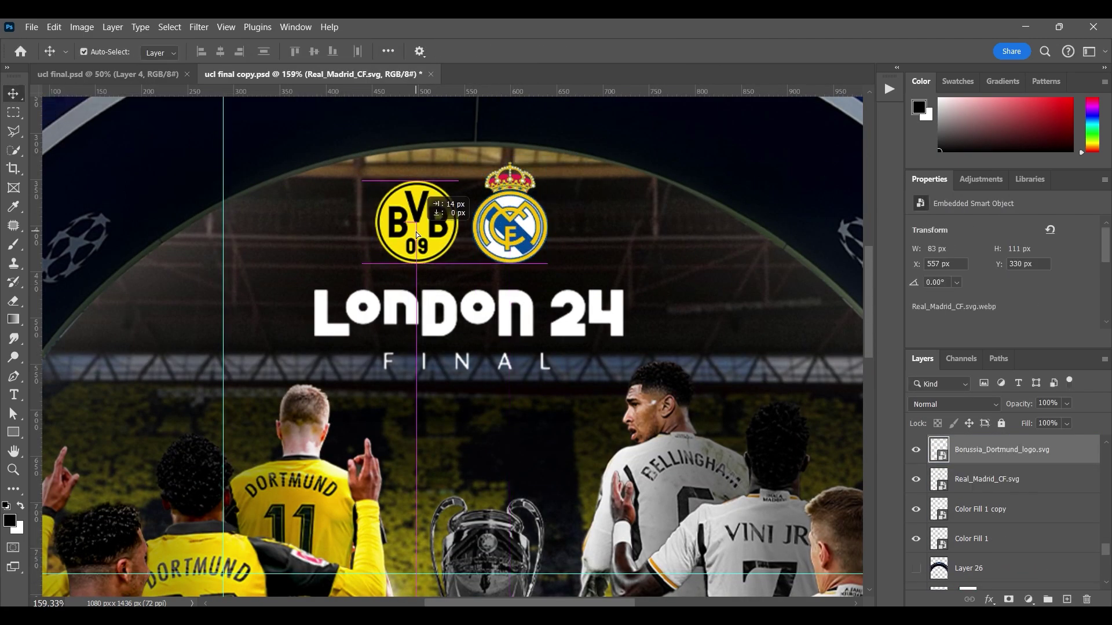
{"action": "scroll", "coordinate": [417, 234], "scroll_direction": "down", "scroll_amount": 5}
{"action": "scroll", "coordinate": [417, 234], "scroll_direction": "up", "scroll_amount": 5}
{"action": "scroll", "coordinate": [584, 434], "scroll_direction": "down", "scroll_amount": 5}
{"action": "left_click", "coordinate": [585, 433]}
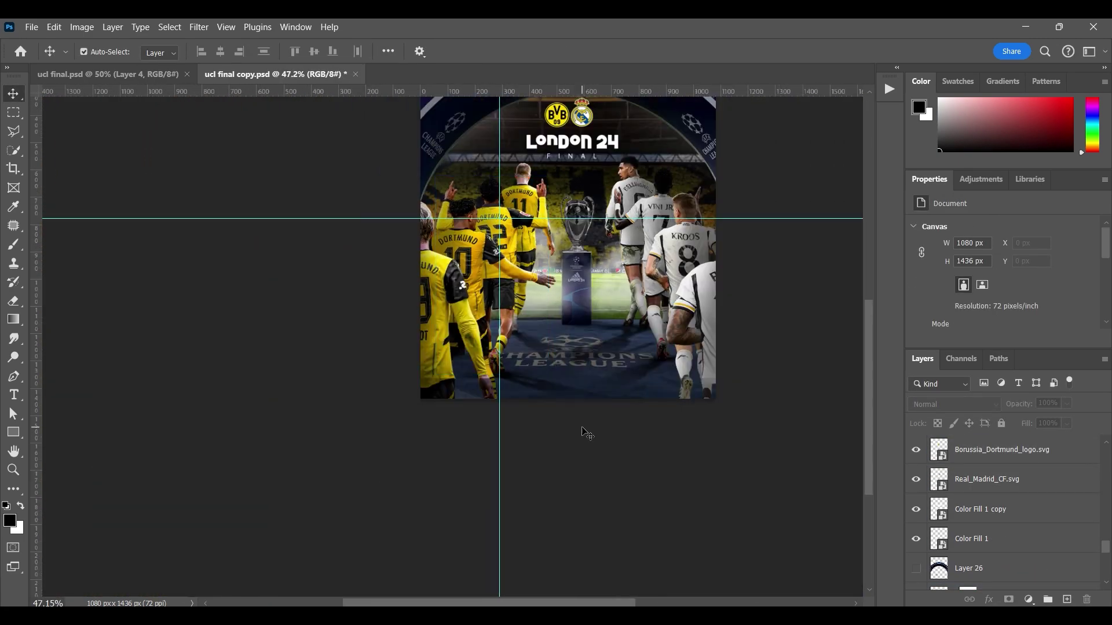
Examine the whole poster, checking the crests, players and carpet at different magnifications
{"action": "scroll", "coordinate": [585, 433], "scroll_direction": "up", "scroll_amount": 6}
{"action": "scroll", "coordinate": [585, 433], "scroll_direction": "down", "scroll_amount": 5}
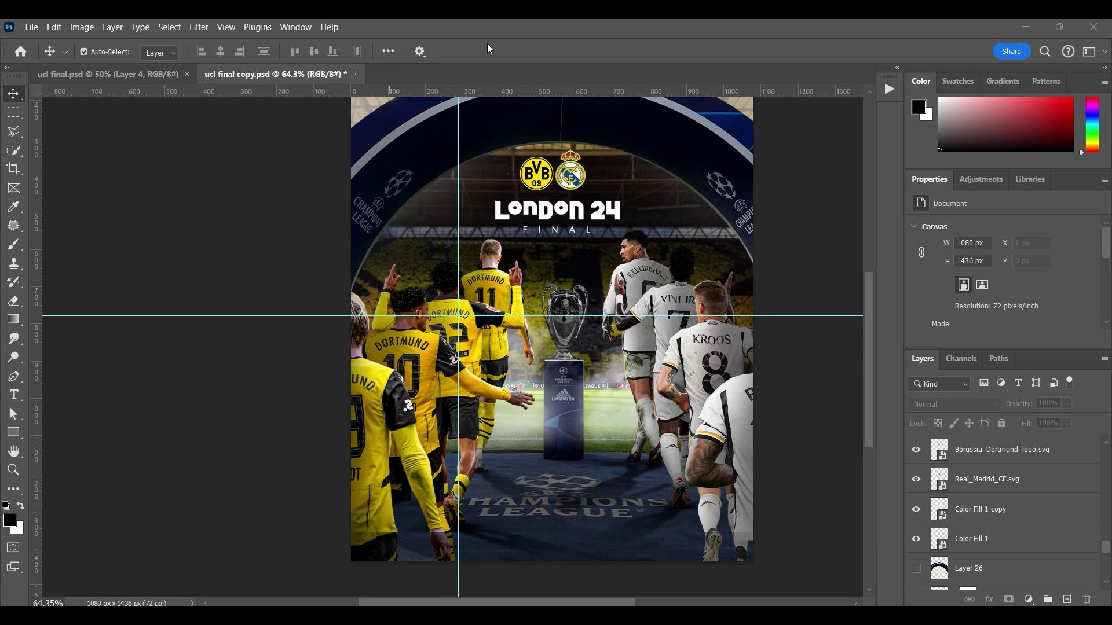
{"action": "scroll", "coordinate": [466, 287], "scroll_direction": "down", "scroll_amount": 2}
{"action": "scroll", "coordinate": [466, 288], "scroll_direction": "up", "scroll_amount": 4}
{"action": "scroll", "coordinate": [466, 287], "scroll_direction": "down", "scroll_amount": 6}
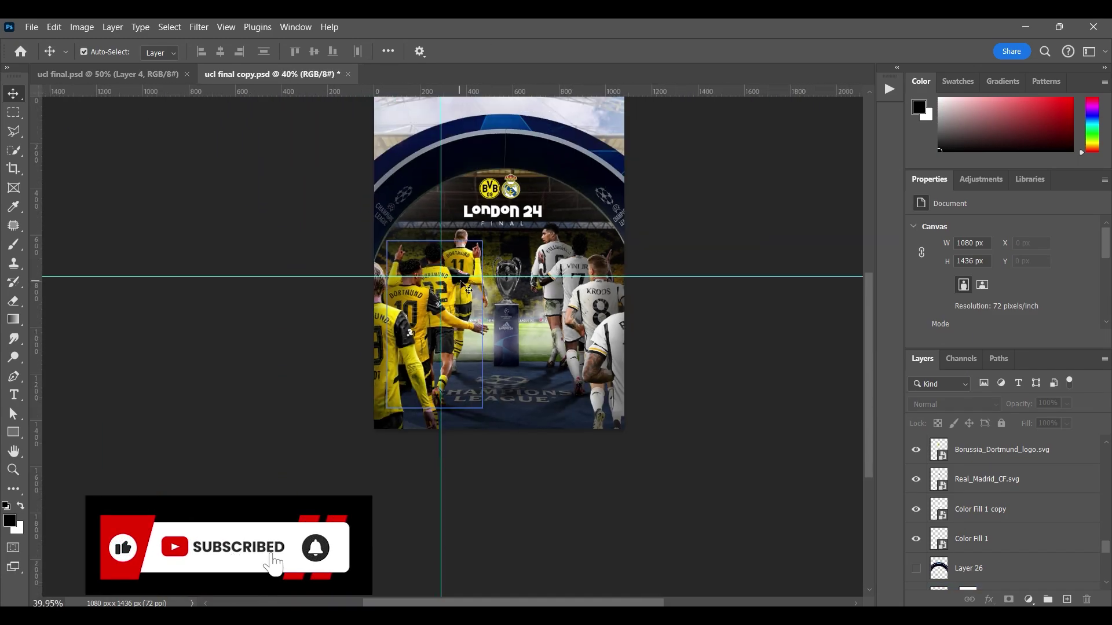
{"action": "scroll", "coordinate": [466, 288], "scroll_direction": "up", "scroll_amount": 4}
{"action": "scroll", "coordinate": [466, 288], "scroll_direction": "down", "scroll_amount": 5}
{"action": "scroll", "coordinate": [367, 456], "scroll_direction": "up", "scroll_amount": 4}
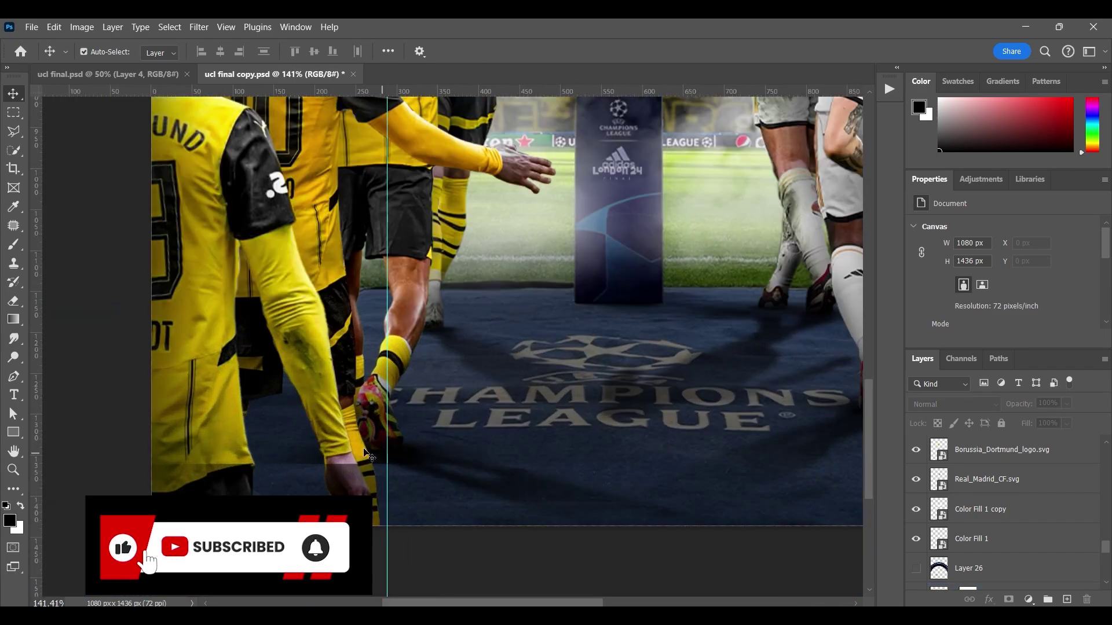
Open the number 11 Dortmund player's contents and paint white on the Hue/Saturation 1 mask over the sleeves and black shorts
{"action": "scroll", "coordinate": [367, 456], "scroll_direction": "up", "scroll_amount": 10}
{"action": "double_click", "coordinate": [470, 372]}
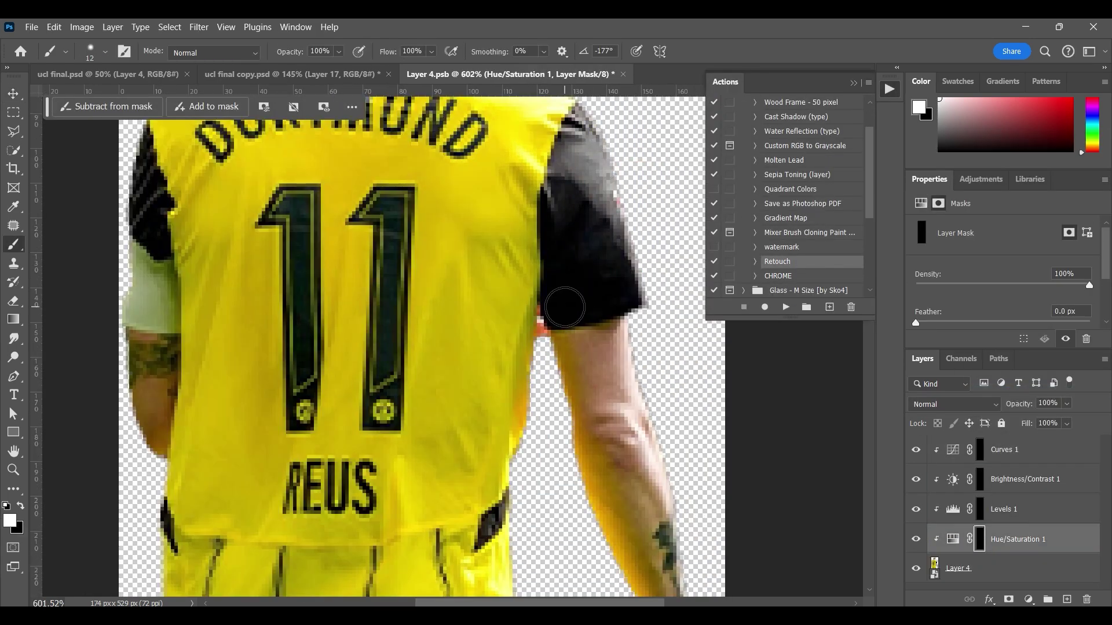
{"action": "left_click_drag", "start_coordinate": [145, 259], "coordinate": [501, 315]}
{"action": "right_click", "coordinate": [501, 315], "text": "alt"}
{"action": "scroll", "coordinate": [503, 325], "scroll_direction": "down", "scroll_amount": 5}
{"action": "right_click", "coordinate": [465, 277], "text": "alt"}
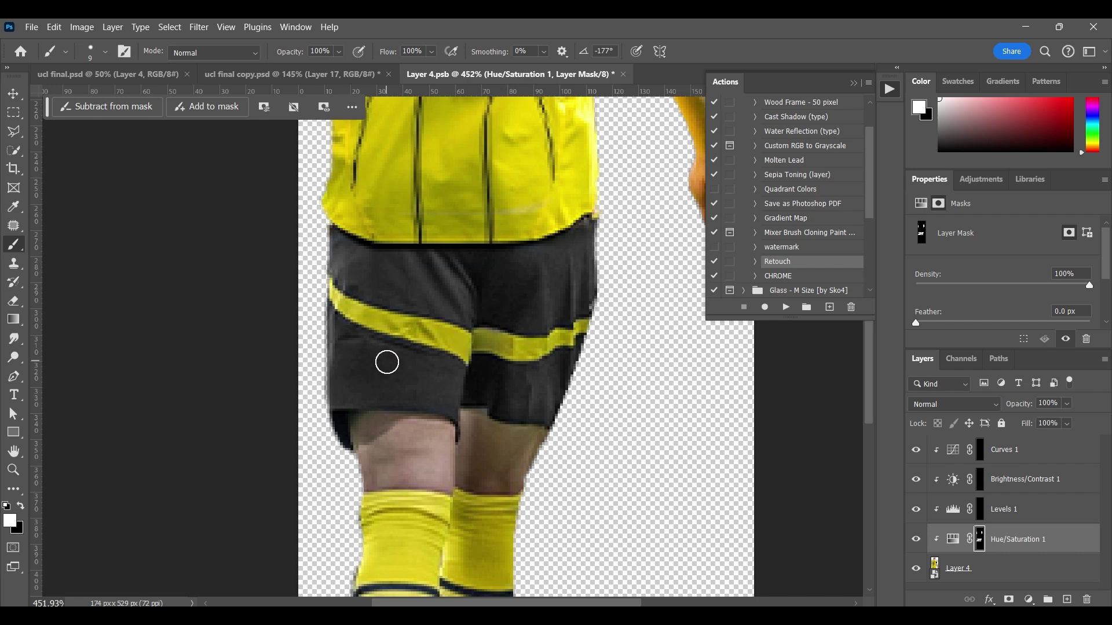
{"action": "scroll", "coordinate": [387, 362], "scroll_direction": "up", "scroll_amount": 5}
{"action": "scroll", "coordinate": [498, 369], "scroll_direction": "down", "scroll_amount": 8}
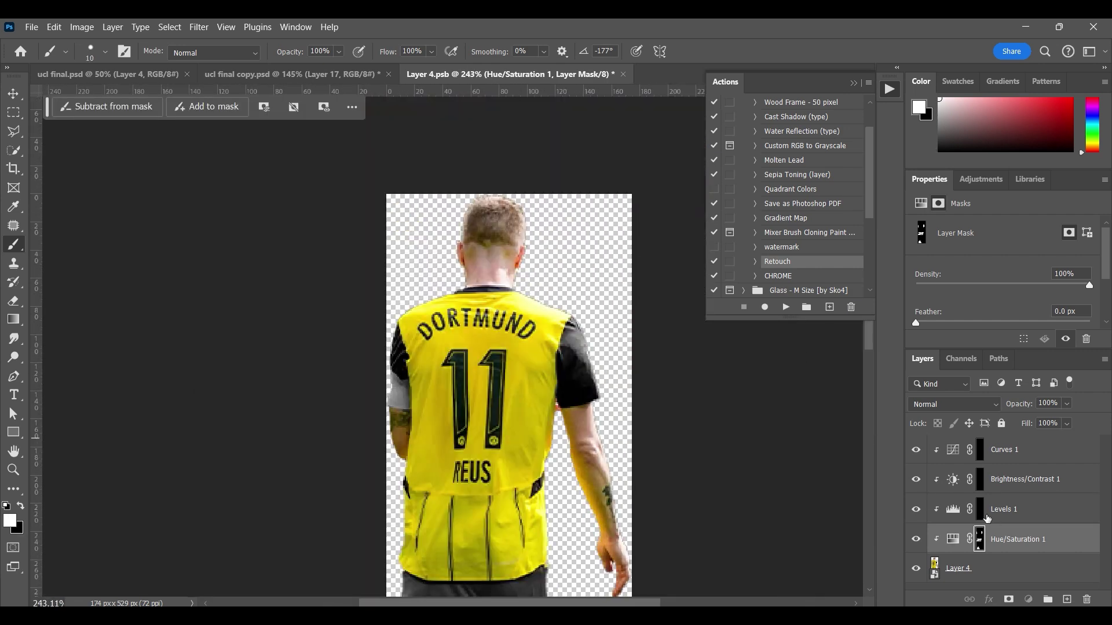
Paint white on the number 11 player's Levels 1 mask at 30% opacity over the shirt folds and arms
{"action": "scroll", "coordinate": [531, 274], "scroll_direction": "up", "scroll_amount": 5}
{"action": "key", "text": "alt+bracketright"}
{"action": "key", "text": "3"}
{"action": "right_click", "coordinate": [532, 274], "text": "alt"}
{"action": "scroll", "coordinate": [644, 166], "scroll_direction": "down", "scroll_amount": 5}
{"action": "scroll", "coordinate": [454, 286], "scroll_direction": "down", "scroll_amount": 5}
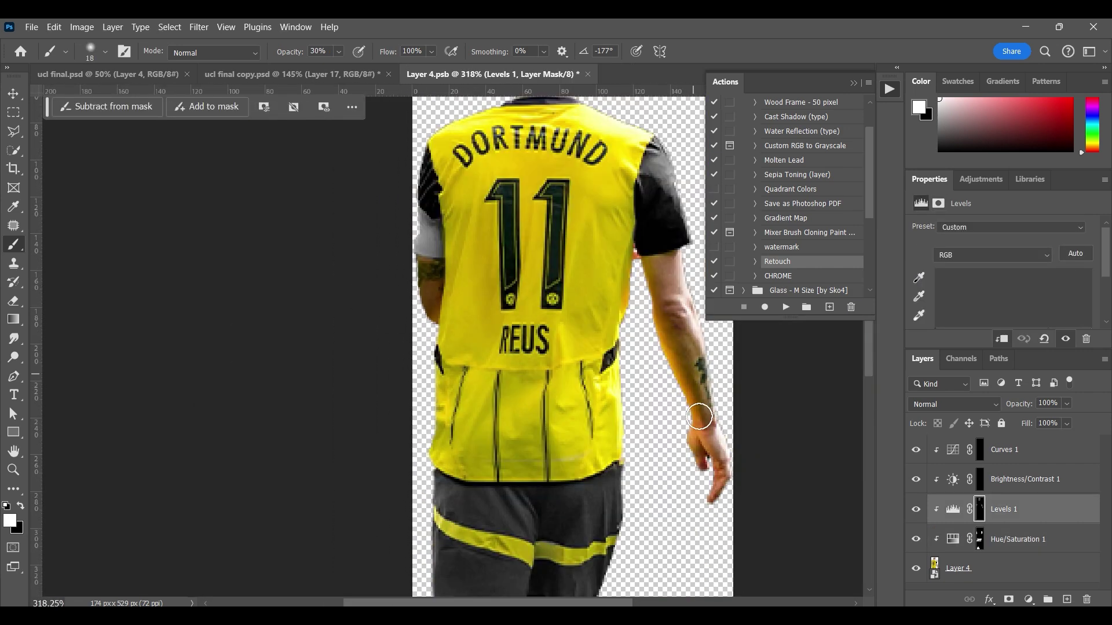
{"action": "scroll", "coordinate": [405, 503], "scroll_direction": "up", "scroll_amount": 4}
{"action": "scroll", "coordinate": [442, 220], "scroll_direction": "down", "scroll_amount": 1}
{"action": "right_click", "coordinate": [441, 221], "text": "alt"}
Paint highlights on the number 11 player's Brightness/Contrast 1 mask with a small soft brush, and save and close Layer 4.psb
{"action": "key", "text": "alt+bracketright"}
{"action": "scroll", "coordinate": [360, 277], "scroll_direction": "up", "scroll_amount": 1}
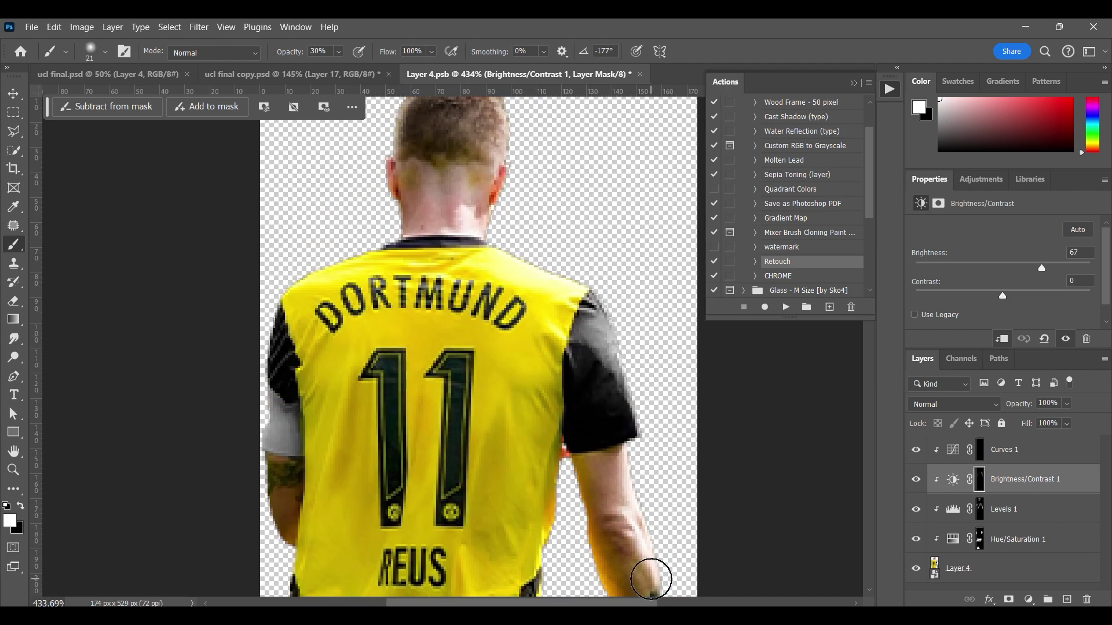
{"action": "scroll", "coordinate": [458, 295], "scroll_direction": "up", "scroll_amount": 3}
{"action": "key", "text": "bracketleft"}
{"action": "key", "text": "bracketleft"}
{"action": "scroll", "coordinate": [657, 236], "scroll_direction": "down", "scroll_amount": 5}
{"action": "left_click", "coordinate": [639, 74]}
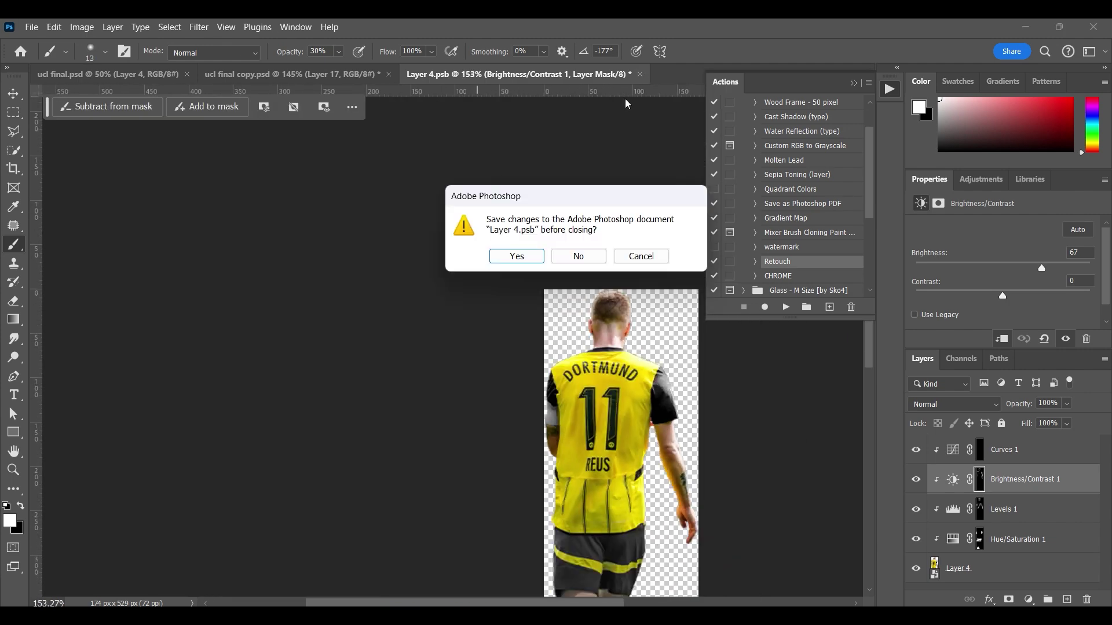
{"action": "left_click", "coordinate": [514, 255]}
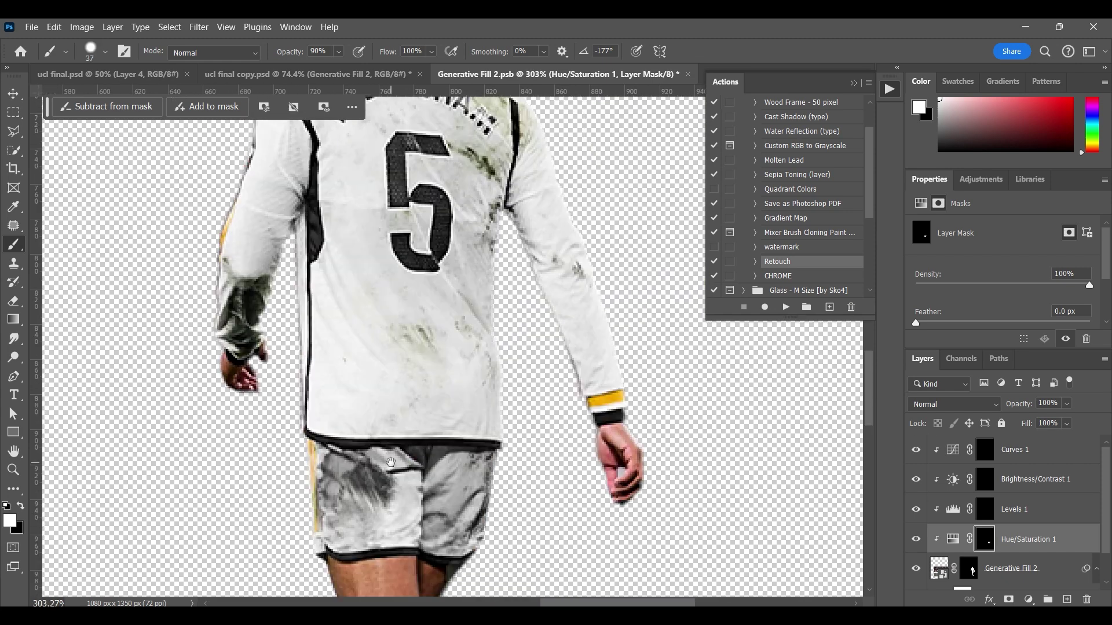
Paint the Hue/Saturation 1 mask over the number 5 player's stained shorts with a reduced brush at 90% opacity
{"action": "scroll", "coordinate": [287, 349], "scroll_direction": "up", "scroll_amount": 3}
{"action": "key", "text": "bracketleft"}
{"action": "key", "text": "bracketleft"}
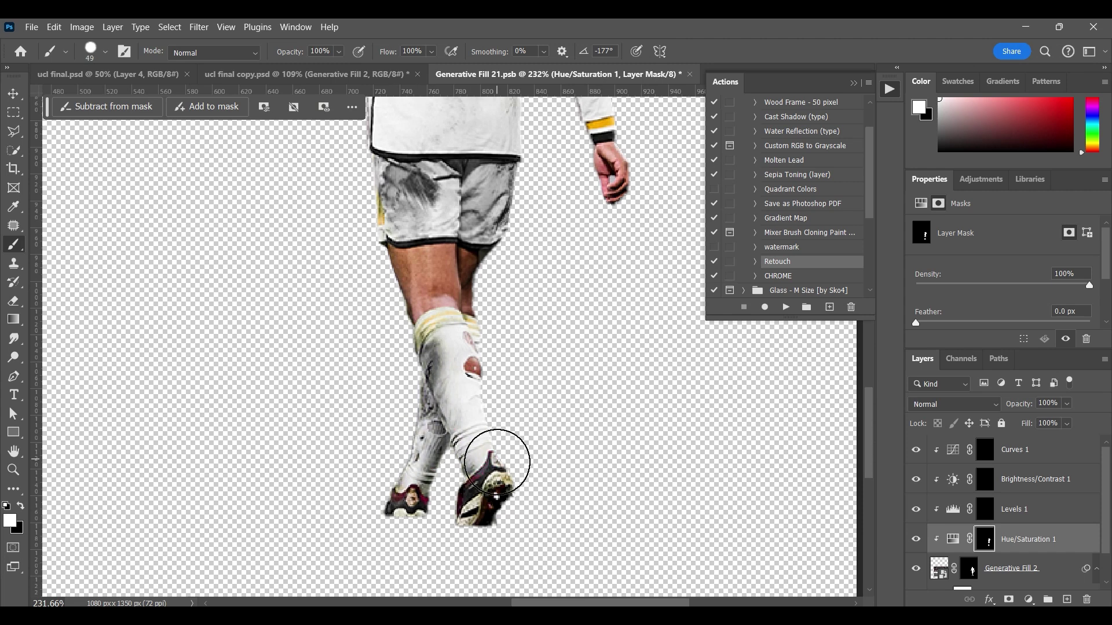
Refine the Hue/Saturation 1 mask around the number 5 player's socks with a 6 px brush at 100% opacity
{"action": "scroll", "coordinate": [497, 462], "scroll_direction": "up", "scroll_amount": 5}
{"action": "key", "text": "bracketleft"}
{"action": "key", "text": "bracketleft"}
{"action": "key", "text": "bracketleft"}
{"action": "key", "text": "bracketleft"}
{"action": "key", "text": "bracketleft"}
{"action": "key", "text": "bracketleft"}
{"action": "key", "text": "bracketleft"}
{"action": "scroll", "coordinate": [347, 500], "scroll_direction": "up", "scroll_amount": 3}
{"action": "key", "text": "x"}
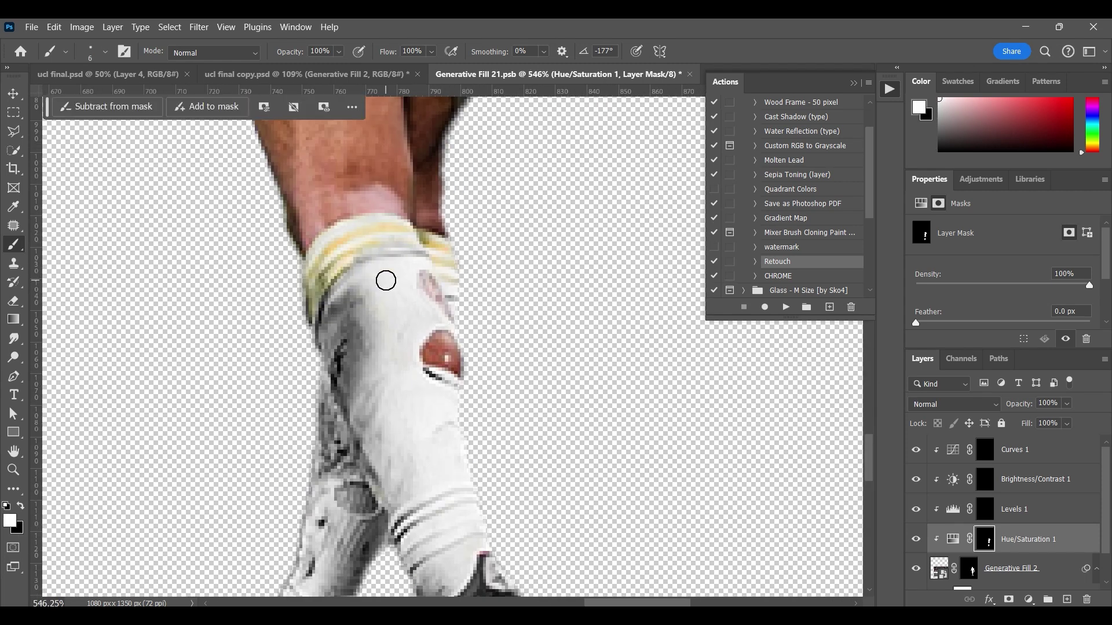
Paint white on the Hue/Saturation 1 mask over the number 5 player's shirt and shoulders with a 26 px brush
{"action": "scroll", "coordinate": [293, 255], "scroll_direction": "up", "scroll_amount": 10}
{"action": "key", "text": "bracketright"}
{"action": "key", "text": "bracketright"}
{"action": "key", "text": "bracketright"}
{"action": "key", "text": "bracketright"}
{"action": "key", "text": "bracketright"}
{"action": "key", "text": "bracketright"}
{"action": "scroll", "coordinate": [224, 423], "scroll_direction": "up", "scroll_amount": 6}
{"action": "scroll", "coordinate": [224, 422], "scroll_direction": "down", "scroll_amount": 1}
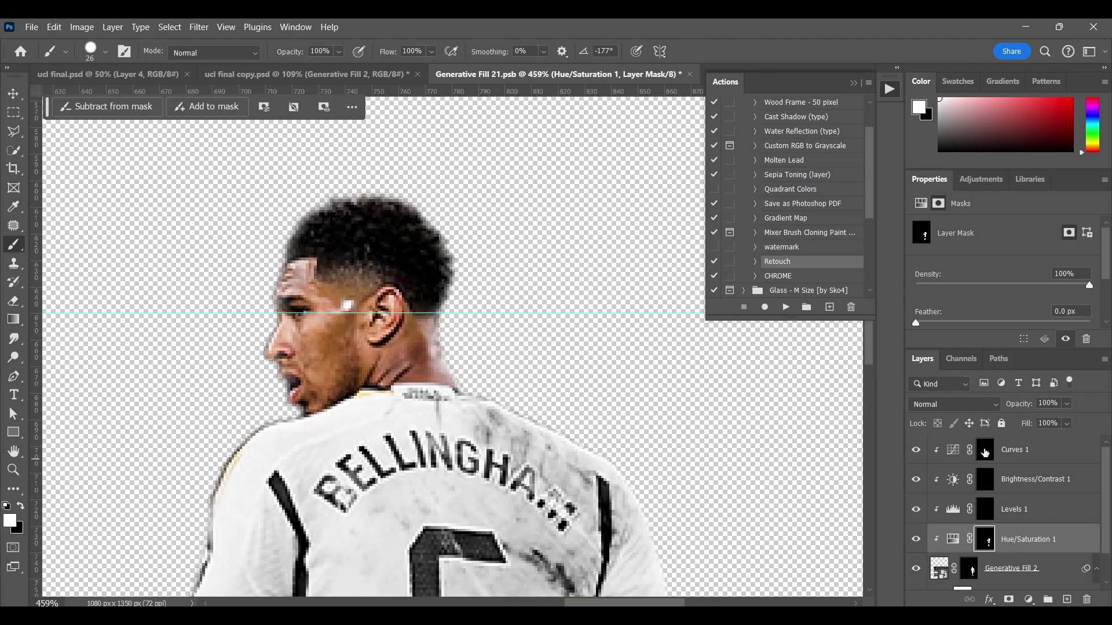
Paint the number 5 player's Levels 1 mask over the face, shirt and shorts with a soft brush at 27% opacity
{"action": "scroll", "coordinate": [348, 347], "scroll_direction": "up", "scroll_amount": 2}
{"action": "scroll", "coordinate": [348, 347], "scroll_direction": "down", "scroll_amount": 2}
{"action": "left_click", "coordinate": [1013, 508]}
{"action": "key", "text": "2"}
{"action": "key", "text": "7"}
{"action": "key", "text": "super"}
{"action": "key", "text": "super"}
{"action": "key", "text": "bracketleft"}
{"action": "key", "text": "bracketleft"}
{"action": "key", "text": "bracketleft"}
{"action": "scroll", "coordinate": [340, 478], "scroll_direction": "up", "scroll_amount": 3}
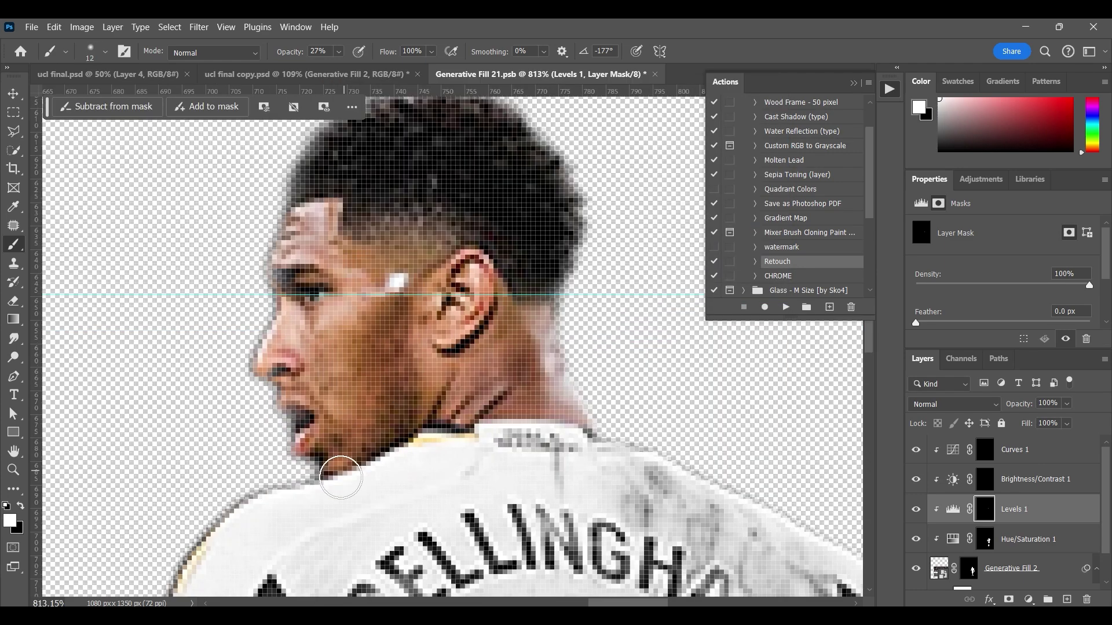
{"action": "scroll", "coordinate": [280, 324], "scroll_direction": "down", "scroll_amount": 5}
{"action": "scroll", "coordinate": [509, 336], "scroll_direction": "down", "scroll_amount": 4}
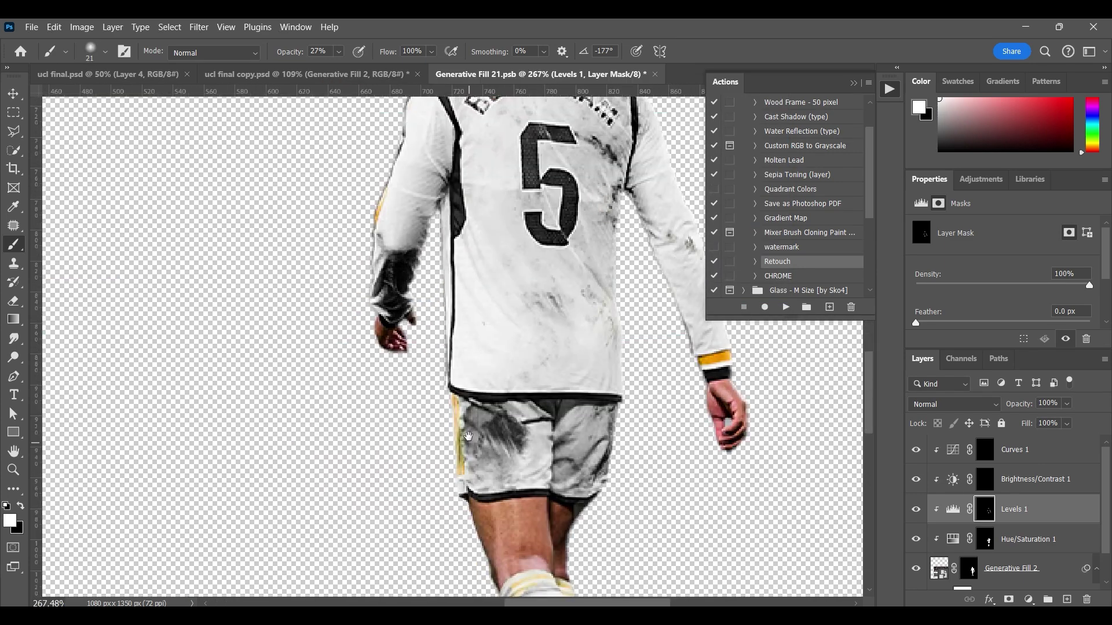
{"action": "scroll", "coordinate": [515, 339], "scroll_direction": "down", "scroll_amount": 5}
Paint the number 5 player's Brightness/Contrast 1 mask with a soft brush of about 20 px, and save and close Generative Fill 21.psb
{"action": "key", "text": "alt+bracketright"}
{"action": "scroll", "coordinate": [515, 339], "scroll_direction": "down", "scroll_amount": 4}
{"action": "scroll", "coordinate": [378, 370], "scroll_direction": "up", "scroll_amount": 4}
{"action": "scroll", "coordinate": [378, 370], "scroll_direction": "down", "scroll_amount": 8}
{"action": "key", "text": "x"}
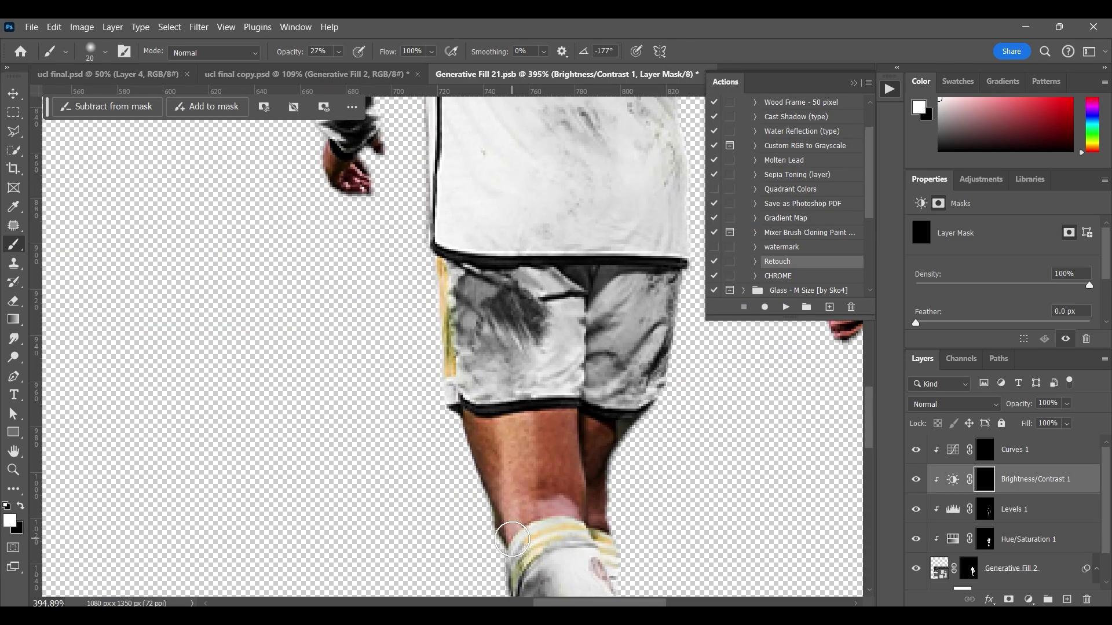
{"action": "key", "text": "bracketleft"}
{"action": "key", "text": "ctrl+0"}
{"action": "key", "text": "ctrl+s"}
{"action": "key", "text": "ctrl+w"}
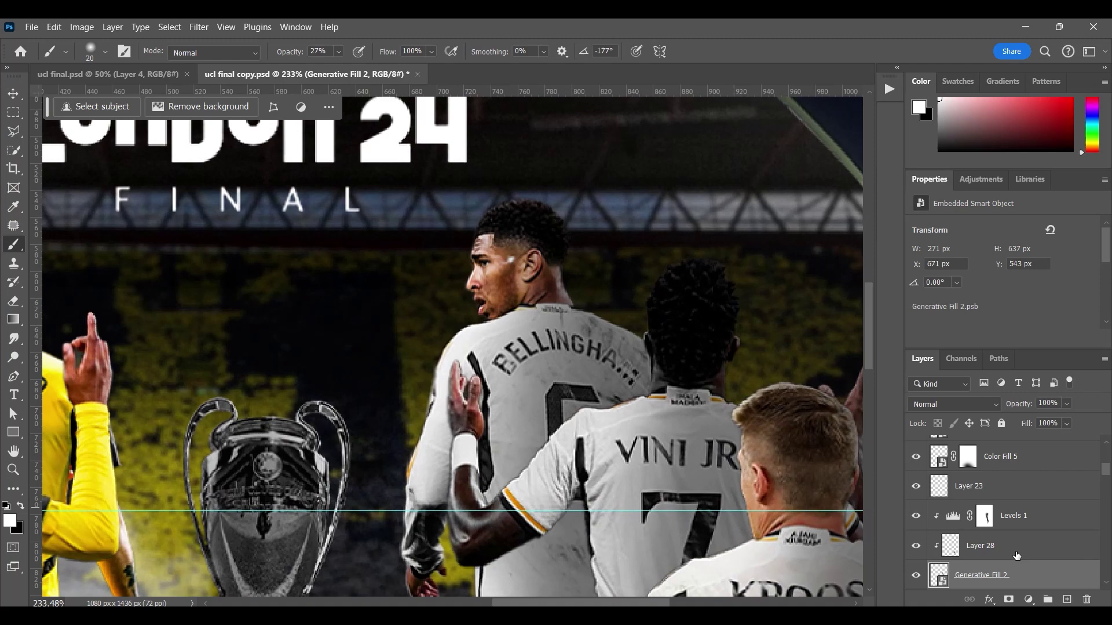
Reopen the Generative Fill 2 contents, remove the white spot at the player's temple with the Clone Stamp, and close the contents
{"action": "double_click", "coordinate": [921, 570]}
{"action": "scroll", "coordinate": [503, 414], "scroll_direction": "up", "scroll_amount": 8}
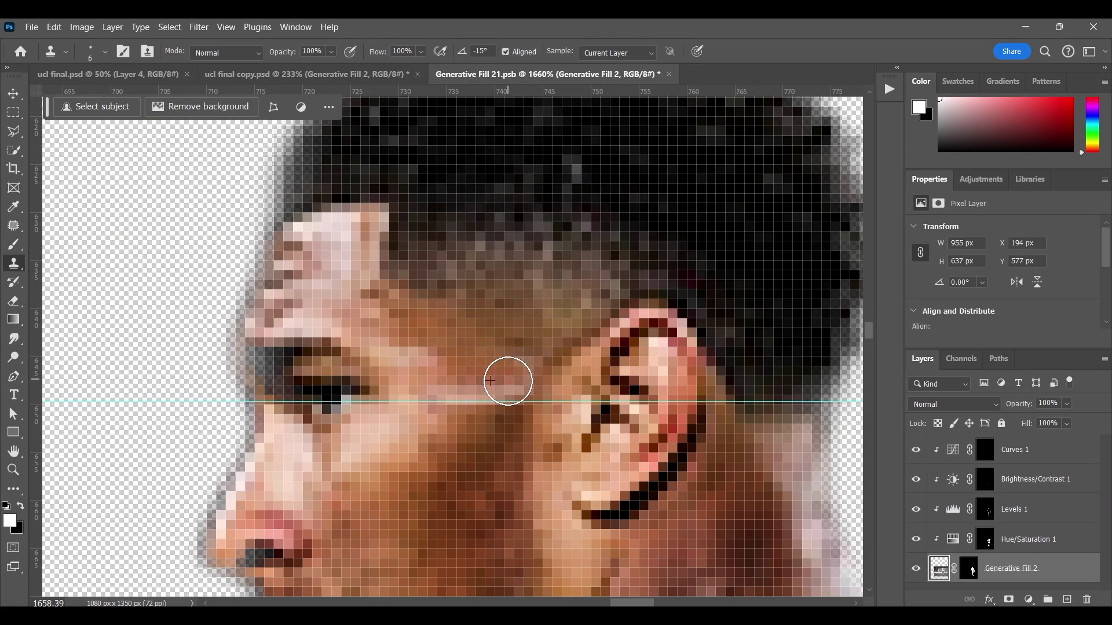
{"action": "key", "text": "ctrl+w"}
Open the number 7 player's Generative Fill 3 contents and run the Retouch action on it
{"action": "key", "text": "ctrl+0"}
{"action": "double_click", "coordinate": [940, 457]}
{"action": "scroll", "coordinate": [781, 261], "scroll_direction": "down", "scroll_amount": 1}
{"action": "left_click", "coordinate": [781, 290]}
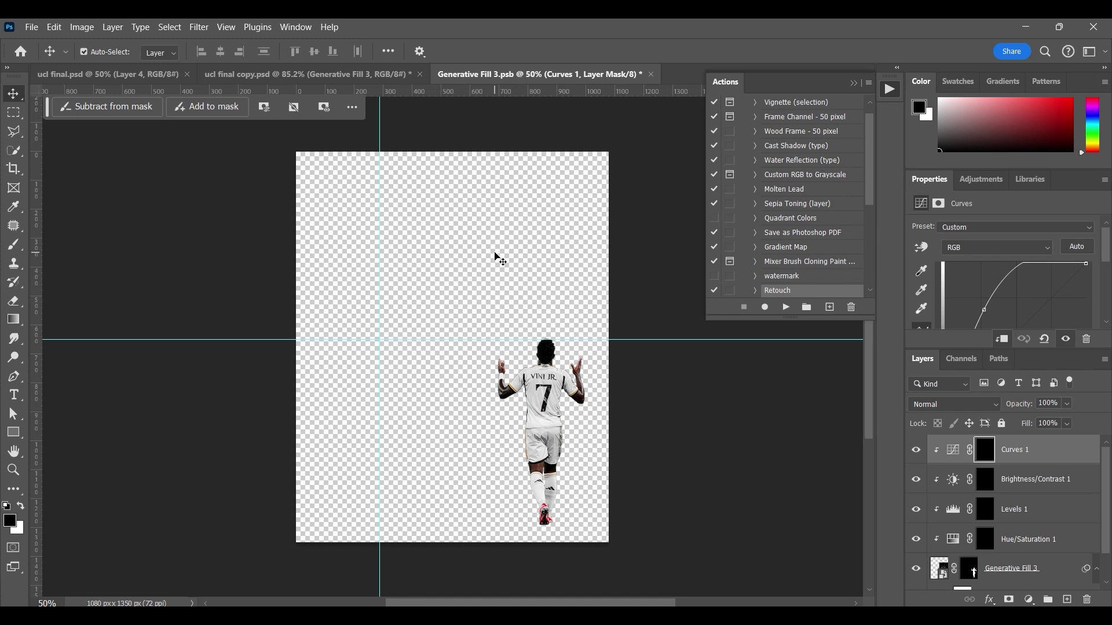
Paint white on the number 7 player's Hue/Saturation 1 mask with a soft brush at 100% opacity
{"action": "scroll", "coordinate": [547, 374], "scroll_direction": "up", "scroll_amount": 5}
{"action": "left_click", "coordinate": [984, 539]}
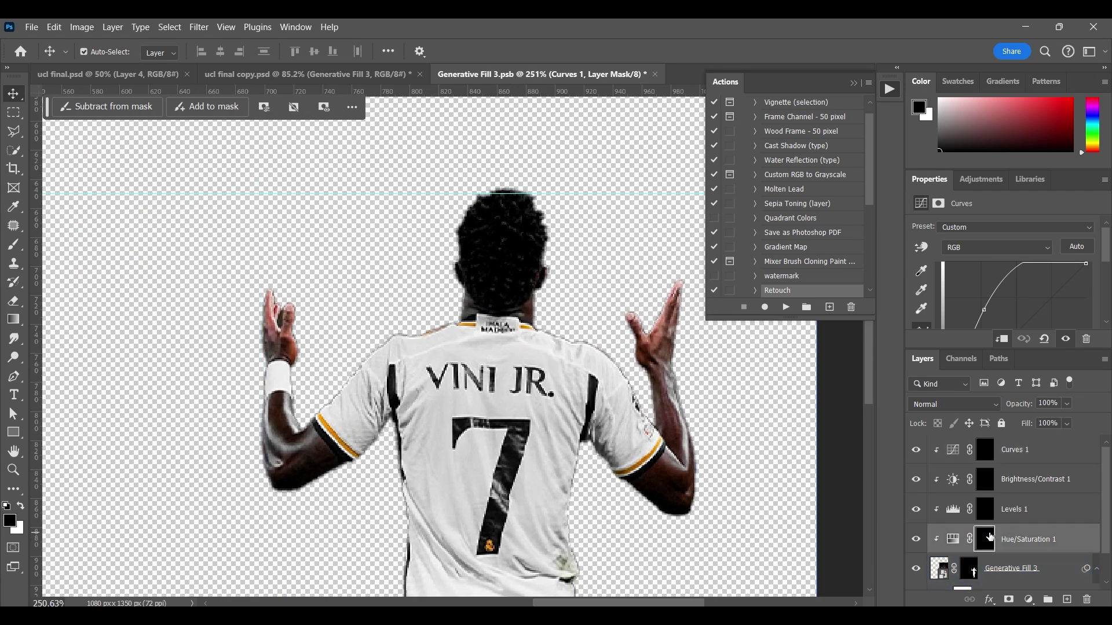
{"action": "key", "text": "b"}
{"action": "scroll", "coordinate": [509, 282], "scroll_direction": "up", "scroll_amount": 2}
{"action": "key", "text": "x"}
{"action": "scroll", "coordinate": [534, 224], "scroll_direction": "down", "scroll_amount": 4}
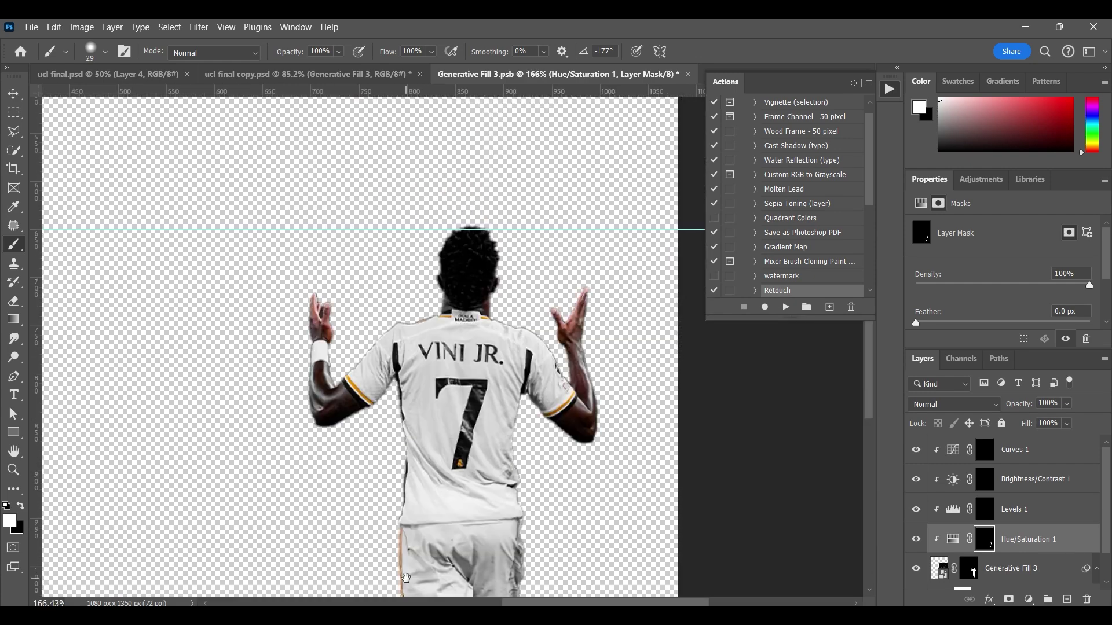
Paint the number 7 player's Brightness/Contrast 1 mask with a soft brush of about 17 to 30 px at 30% opacity, and save and close the contents
{"action": "left_click", "coordinate": [984, 479]}
{"action": "scroll", "coordinate": [285, 354], "scroll_direction": "up", "scroll_amount": 5}
{"action": "key", "text": "3"}
{"action": "scroll", "coordinate": [417, 236], "scroll_direction": "down", "scroll_amount": 4}
{"action": "scroll", "coordinate": [440, 243], "scroll_direction": "up", "scroll_amount": 4}
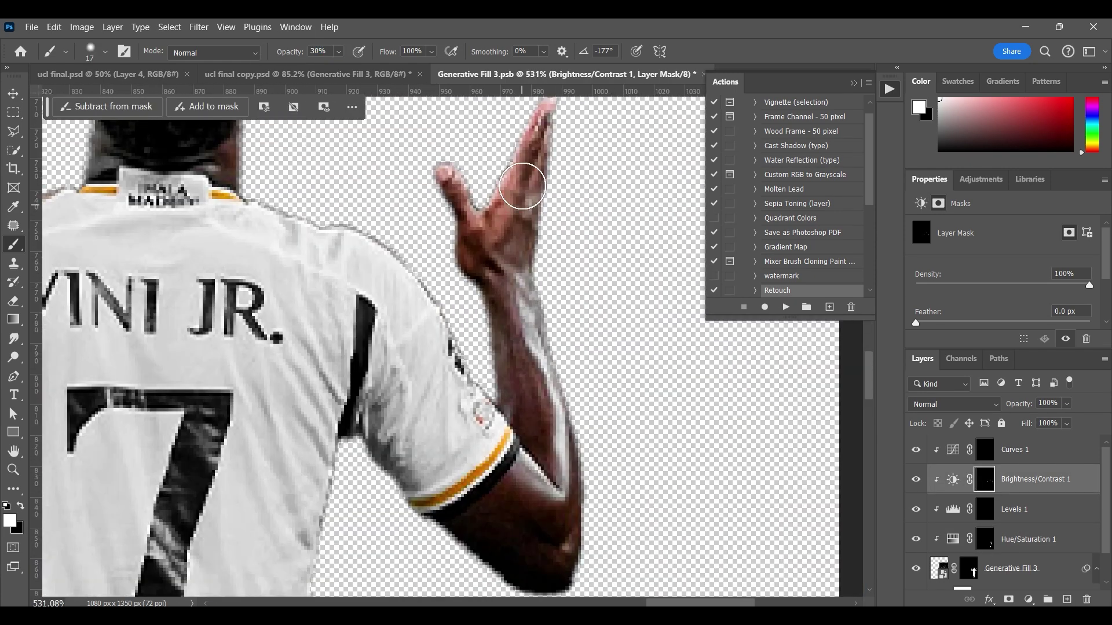
{"action": "scroll", "coordinate": [465, 325], "scroll_direction": "down", "scroll_amount": 2}
{"action": "scroll", "coordinate": [441, 322], "scroll_direction": "up", "scroll_amount": 3}
{"action": "scroll", "coordinate": [441, 322], "scroll_direction": "down", "scroll_amount": 3}
{"action": "scroll", "coordinate": [471, 335], "scroll_direction": "up", "scroll_amount": 3}
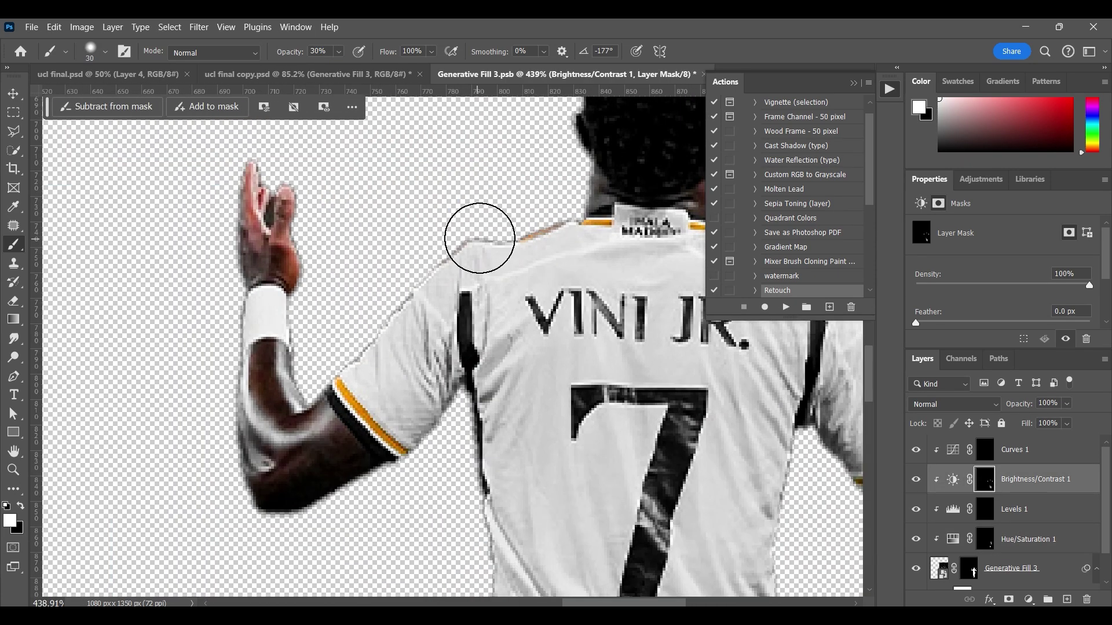
{"action": "scroll", "coordinate": [479, 236], "scroll_direction": "down", "scroll_amount": 3}
{"action": "key", "text": "ctrl+w"}
{"action": "key", "text": "Return"}
Open the number 8 player's Layer 13 contents and paint the Hue/Saturation 1 mask around the shorts at 100% opacity
{"action": "left_click", "coordinate": [968, 487]}
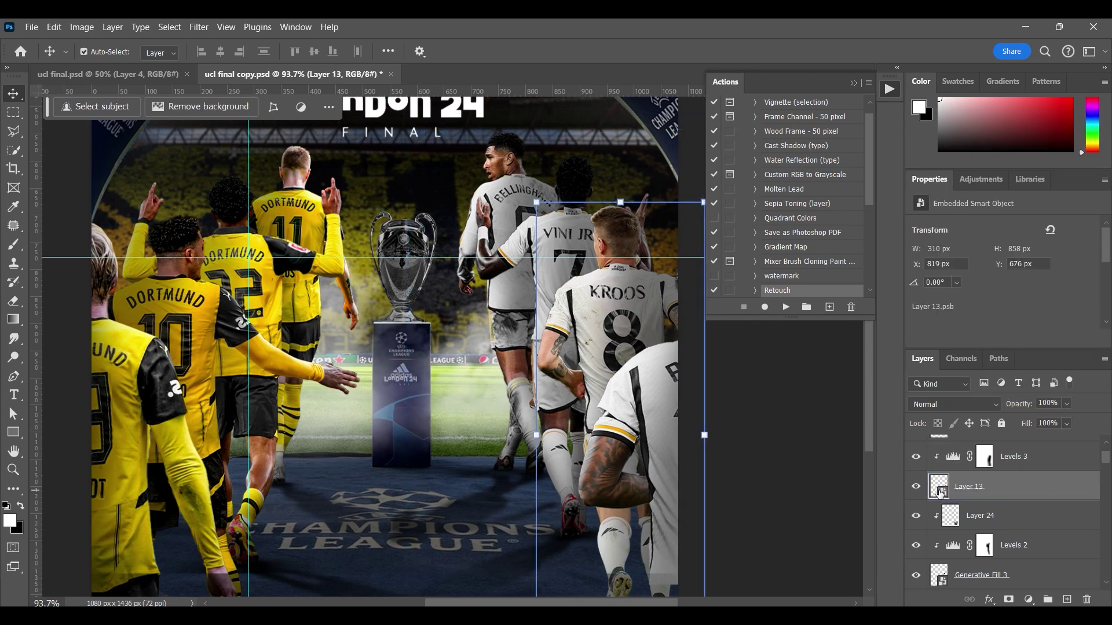
{"action": "double_click", "coordinate": [938, 487]}
{"action": "scroll", "coordinate": [463, 313], "scroll_direction": "up", "scroll_amount": 5}
{"action": "key", "text": "0"}
{"action": "key", "text": "bracketright"}
{"action": "scroll", "coordinate": [422, 293], "scroll_direction": "down", "scroll_amount": 3}
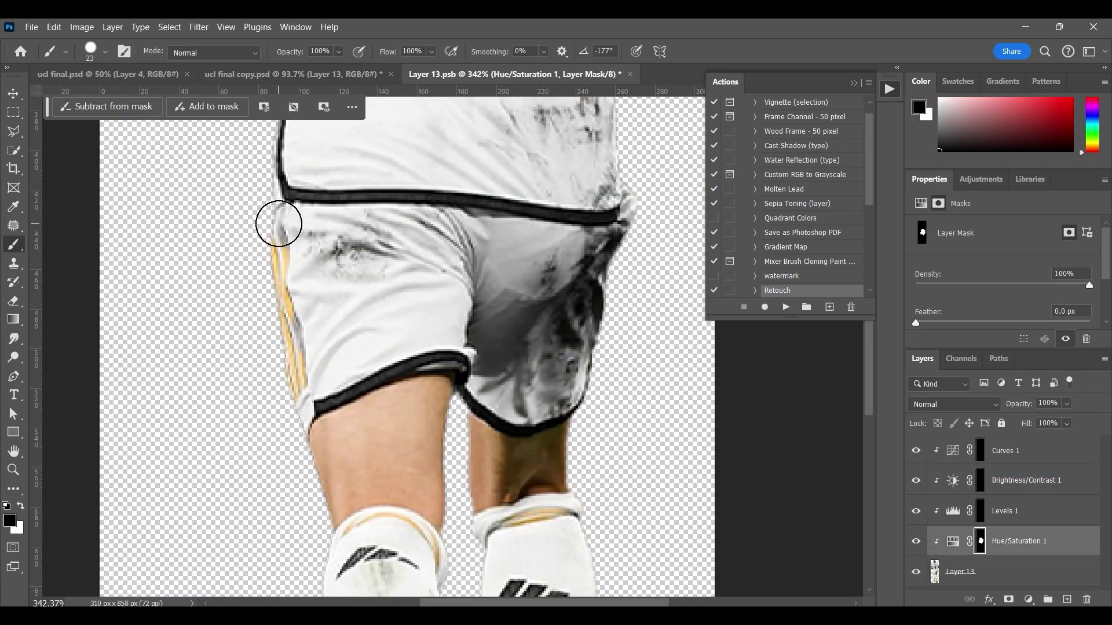
Paint white on the Hue/Saturation 1 mask over the number 8 player's jersey, socks and boots with a brush of about 48 to 68 px
{"action": "scroll", "coordinate": [348, 286], "scroll_direction": "up", "scroll_amount": 8}
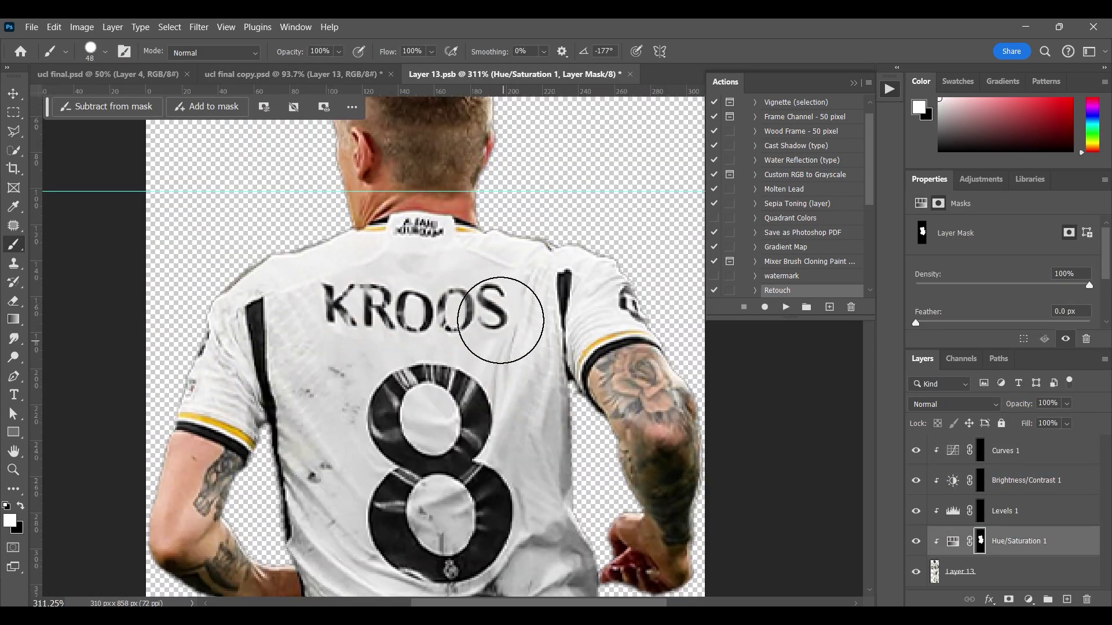
{"action": "key", "text": "bracketright"}
{"action": "key", "text": "bracketright"}
{"action": "scroll", "coordinate": [500, 320], "scroll_direction": "down", "scroll_amount": 5}
{"action": "scroll", "coordinate": [521, 484], "scroll_direction": "up", "scroll_amount": 3}
{"action": "scroll", "coordinate": [521, 484], "scroll_direction": "down", "scroll_amount": 3}
{"action": "scroll", "coordinate": [417, 362], "scroll_direction": "up", "scroll_amount": 2}
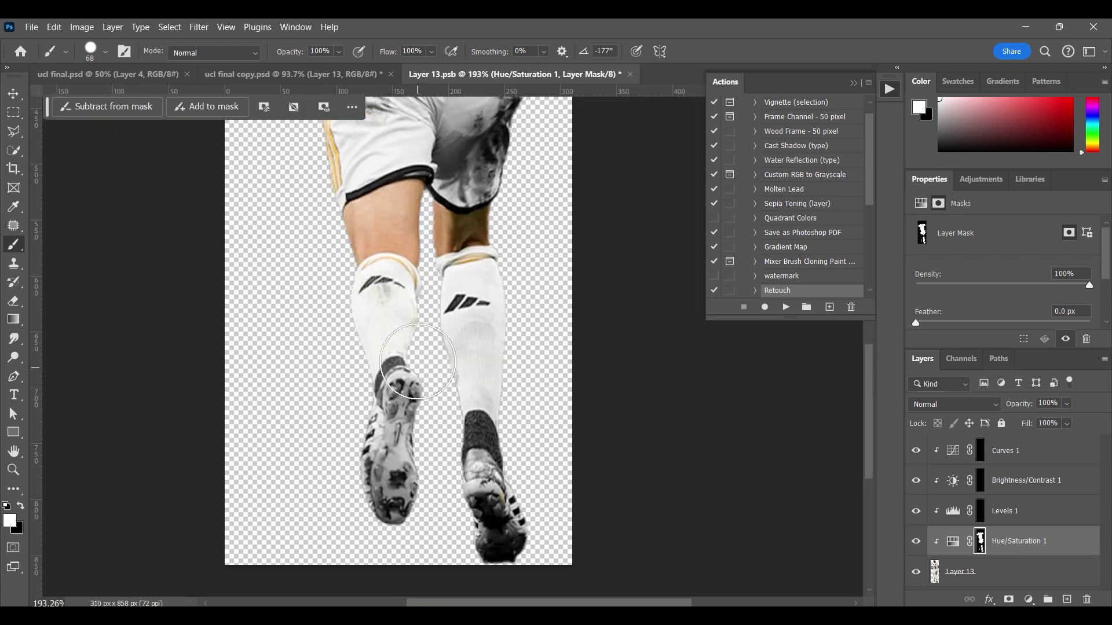
Paint the number 8 jersey's folds on the Levels 1 mask with a soft brush of about 13 to 18 px at 20% opacity
{"action": "key", "text": "2"}
{"action": "key", "text": "bracketleft"}
{"action": "key", "text": "bracketleft"}
{"action": "key", "text": "bracketleft"}
{"action": "key", "text": "bracketleft"}
{"action": "key", "text": "bracketleft"}
{"action": "key", "text": "bracketleft"}
{"action": "scroll", "coordinate": [226, 323], "scroll_direction": "up", "scroll_amount": 5}
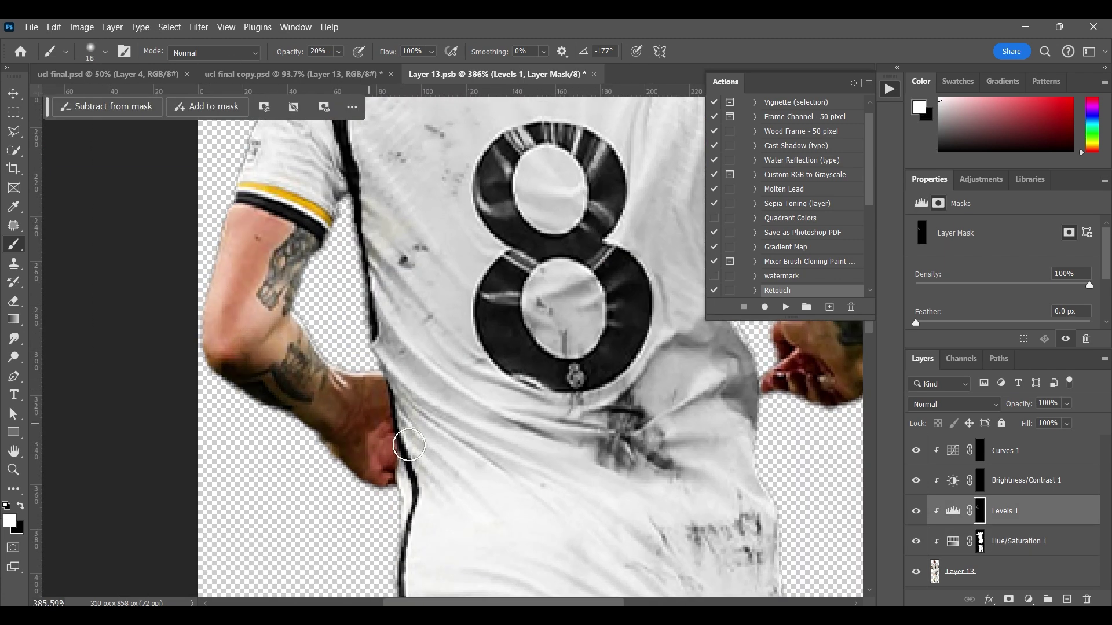
{"action": "scroll", "coordinate": [408, 445], "scroll_direction": "right", "scroll_amount": 5}
{"action": "scroll", "coordinate": [373, 348], "scroll_direction": "up", "scroll_amount": 3}
{"action": "key", "text": "bracketleft"}
{"action": "scroll", "coordinate": [351, 346], "scroll_direction": "down", "scroll_amount": 1}
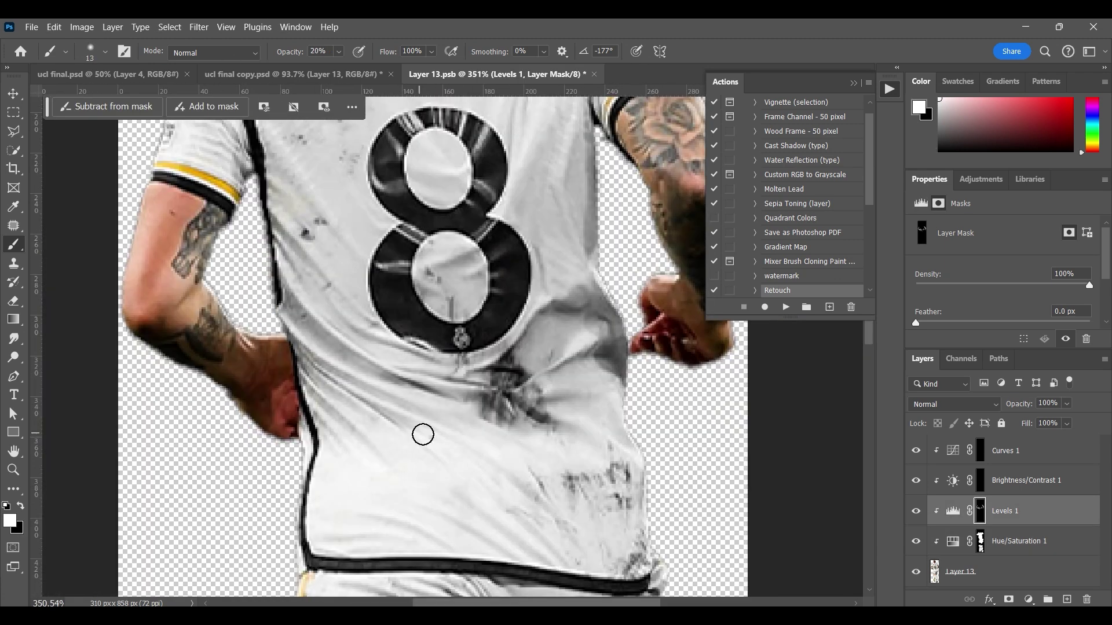
Deepen the number 8 jersey's lower folds on the Levels 1 mask with a brush of about 12 px at 100% opacity, and select the shorts
{"action": "scroll", "coordinate": [423, 434], "scroll_direction": "up", "scroll_amount": 2}
{"action": "key", "text": "3"}
{"action": "key", "text": "7"}
{"action": "key", "text": "bracketright"}
{"action": "key", "text": "bracketright"}
{"action": "key", "text": "bracketright"}
{"action": "key", "text": "bracketright"}
{"action": "key", "text": "bracketright"}
{"action": "scroll", "coordinate": [435, 388], "scroll_direction": "down", "scroll_amount": 3}
{"action": "scroll", "coordinate": [405, 375], "scroll_direction": "down", "scroll_amount": 3}
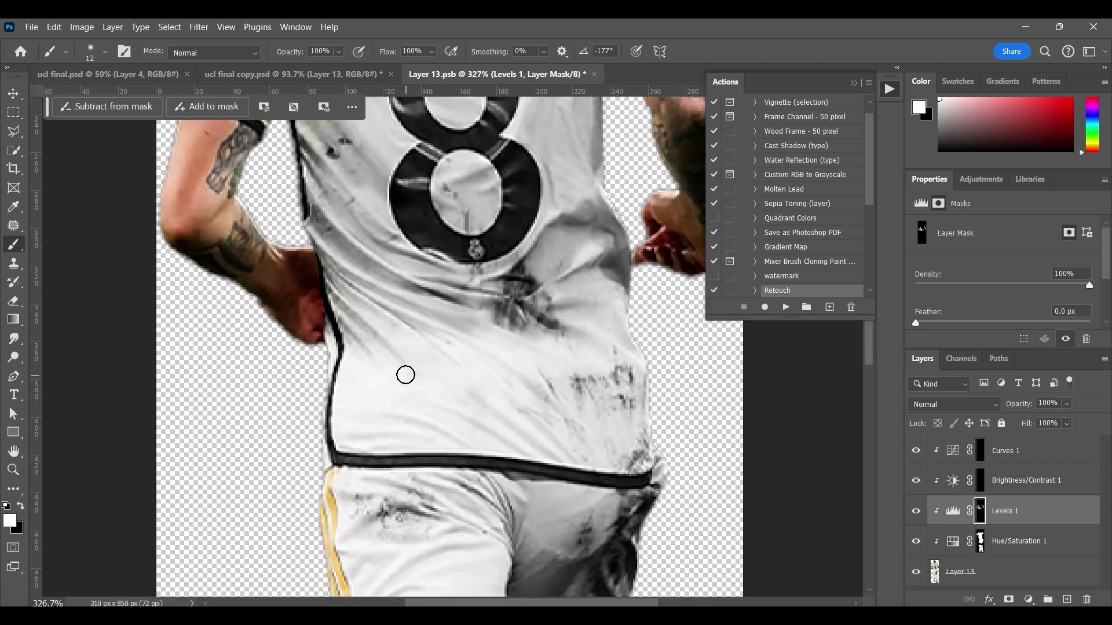
{"action": "scroll", "coordinate": [404, 374], "scroll_direction": "left", "scroll_amount": 1}
{"action": "scroll", "coordinate": [406, 333], "scroll_direction": "up", "scroll_amount": 3}
{"action": "scroll", "coordinate": [602, 446], "scroll_direction": "down", "scroll_amount": 3}
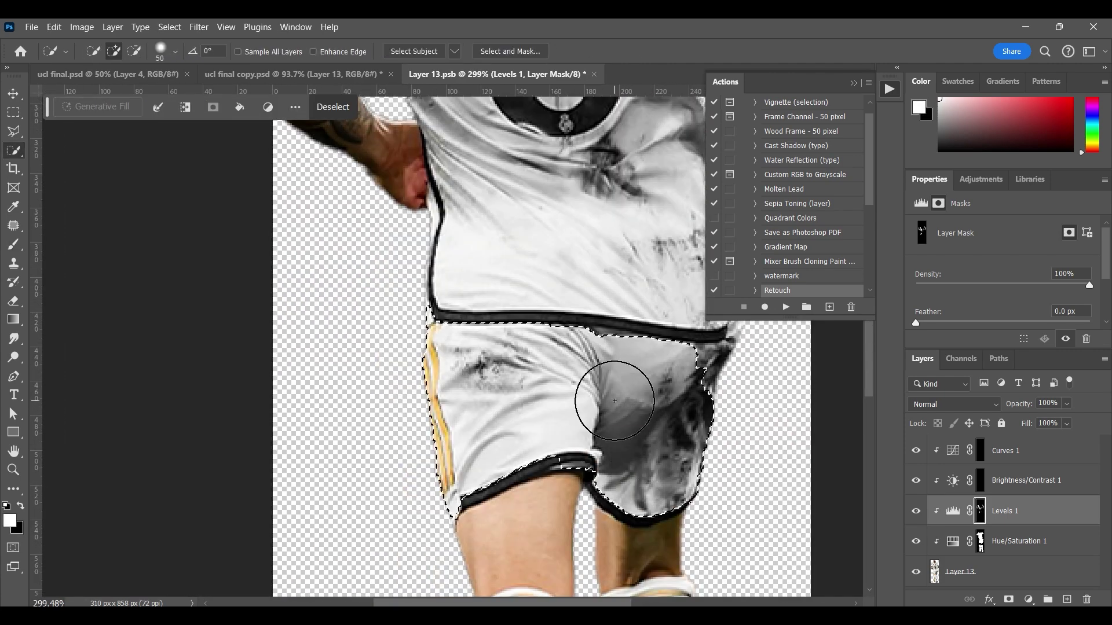
Paint the number 8 player's Brightness/Contrast 1 mask with a 17 px soft brush at 20% opacity, finish the Levels 1 mask, and close the contents
{"action": "scroll", "coordinate": [619, 440], "scroll_direction": "down", "scroll_amount": 2}
{"action": "key", "text": "alt+bracketright"}
{"action": "key", "text": "bracketright"}
{"action": "key", "text": "bracketright"}
{"action": "key", "text": "2"}
{"action": "scroll", "coordinate": [457, 440], "scroll_direction": "up", "scroll_amount": 5}
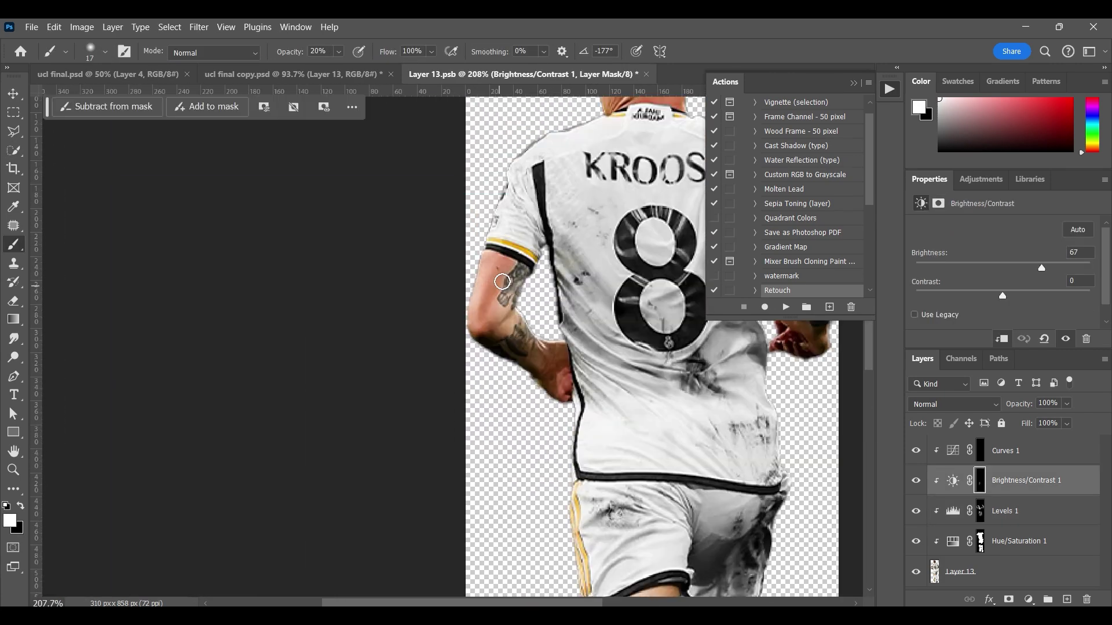
{"action": "scroll", "coordinate": [457, 440], "scroll_direction": "up", "scroll_amount": 2}
{"action": "key", "text": "alt+bracketleft"}
{"action": "scroll", "coordinate": [519, 322], "scroll_direction": "down", "scroll_amount": 5}
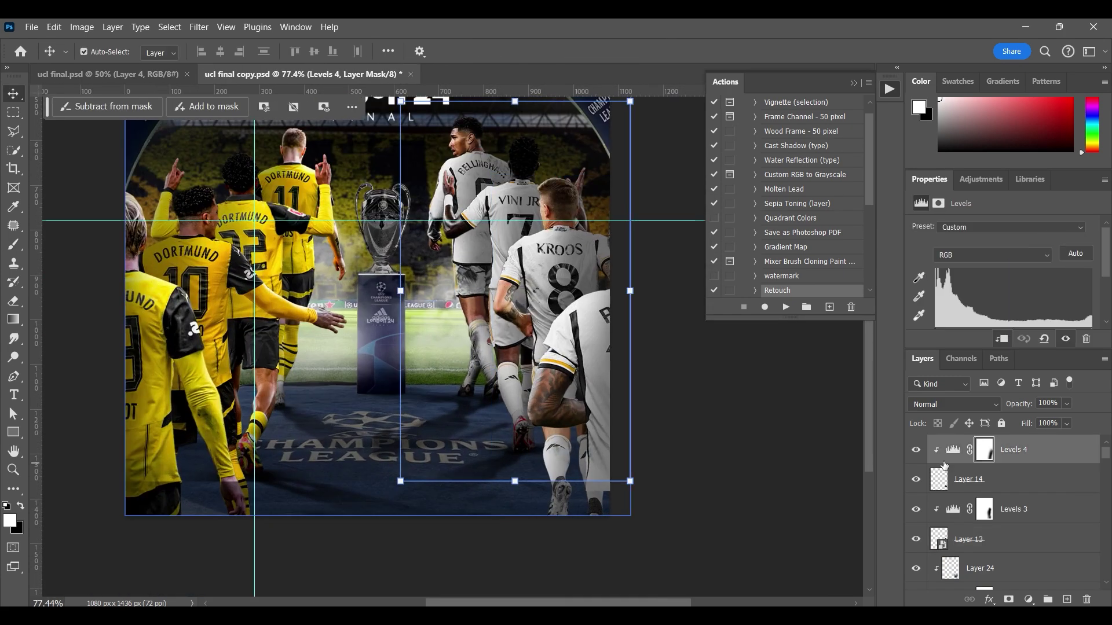
Convert the Real Madrid number 11 player's Layer 14 to a smart object and paint its Brightness/Contrast 1 and Levels 1 masks at 20% opacity
{"action": "right_click", "coordinate": [944, 479]}
{"action": "left_click", "coordinate": [985, 377]}
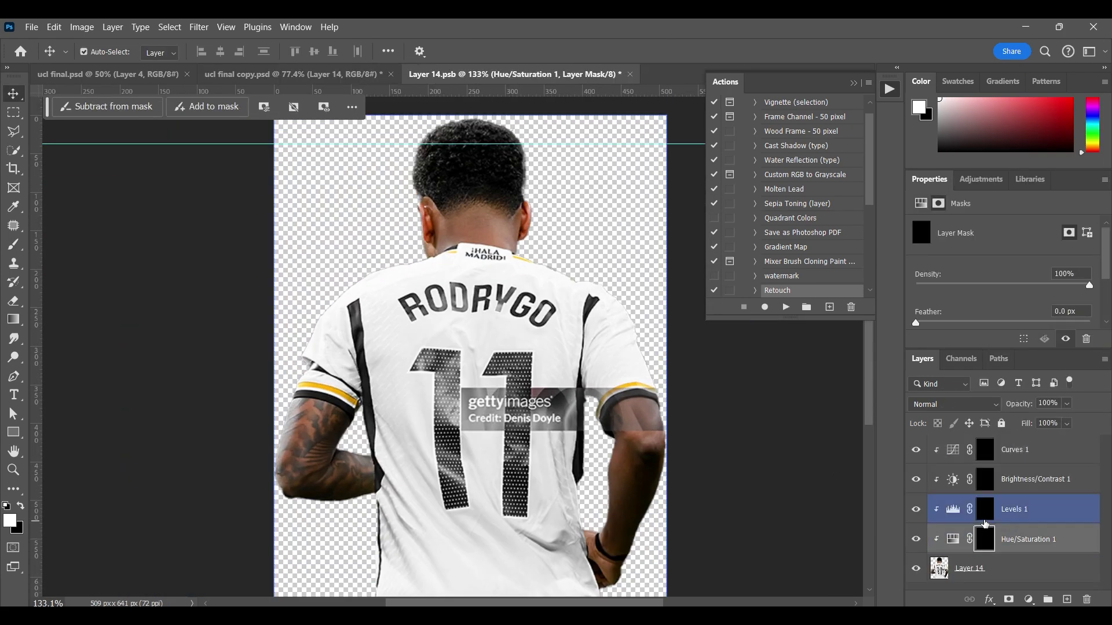
{"action": "scroll", "coordinate": [324, 403], "scroll_direction": "up", "scroll_amount": 3}
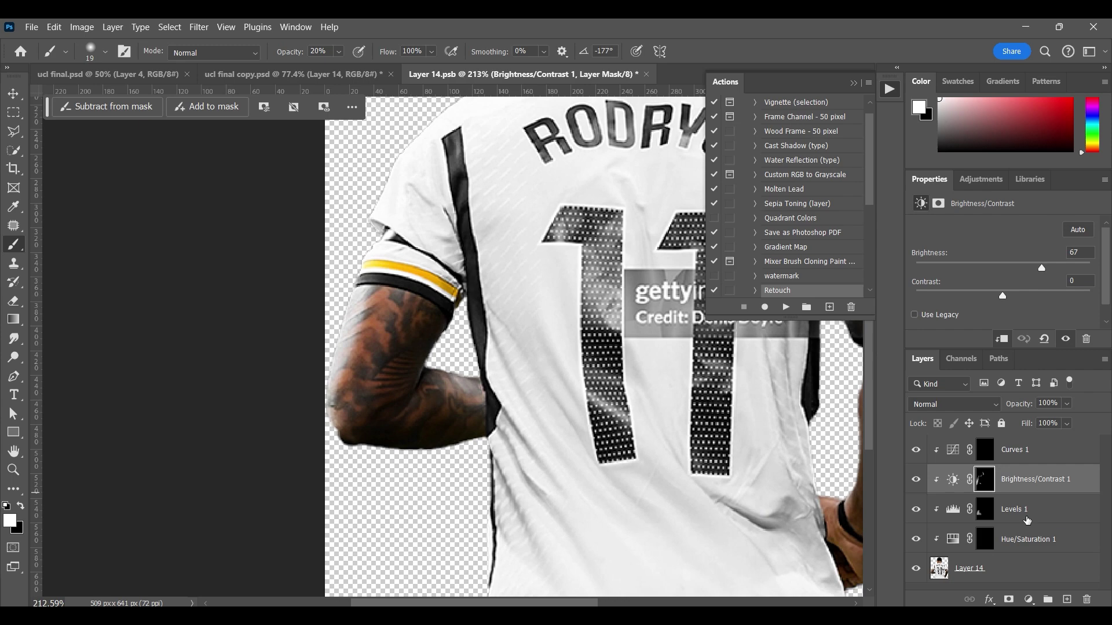
{"action": "left_click", "coordinate": [1026, 520]}
{"action": "scroll", "coordinate": [495, 324], "scroll_direction": "down", "scroll_amount": 3}
In the number 22 player's Layer 16 contents, paint the Hue/Saturation 1 mask over the black number and clothing at 100% opacity
{"action": "key", "text": "0"}
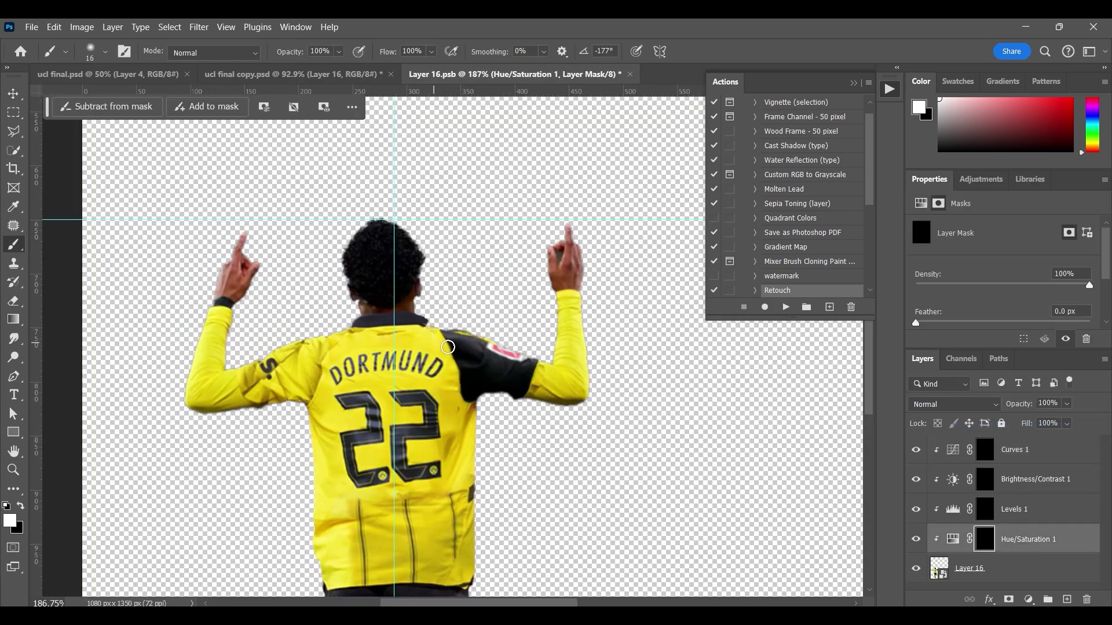
{"action": "scroll", "coordinate": [459, 367], "scroll_direction": "up", "scroll_amount": 5}
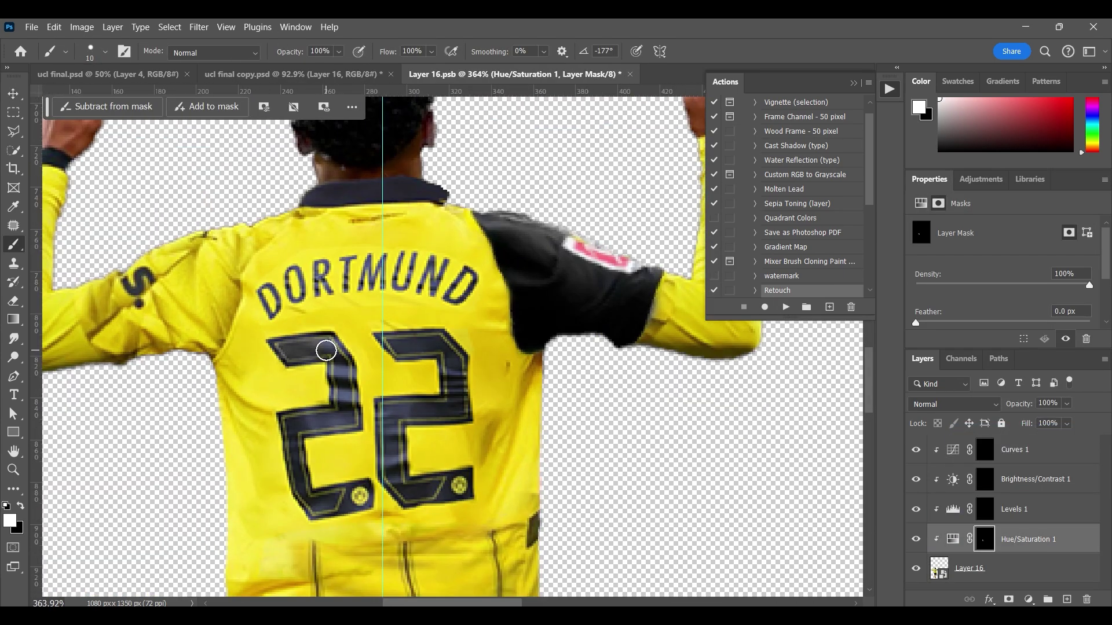
{"action": "scroll", "coordinate": [325, 350], "scroll_direction": "up", "scroll_amount": 3}
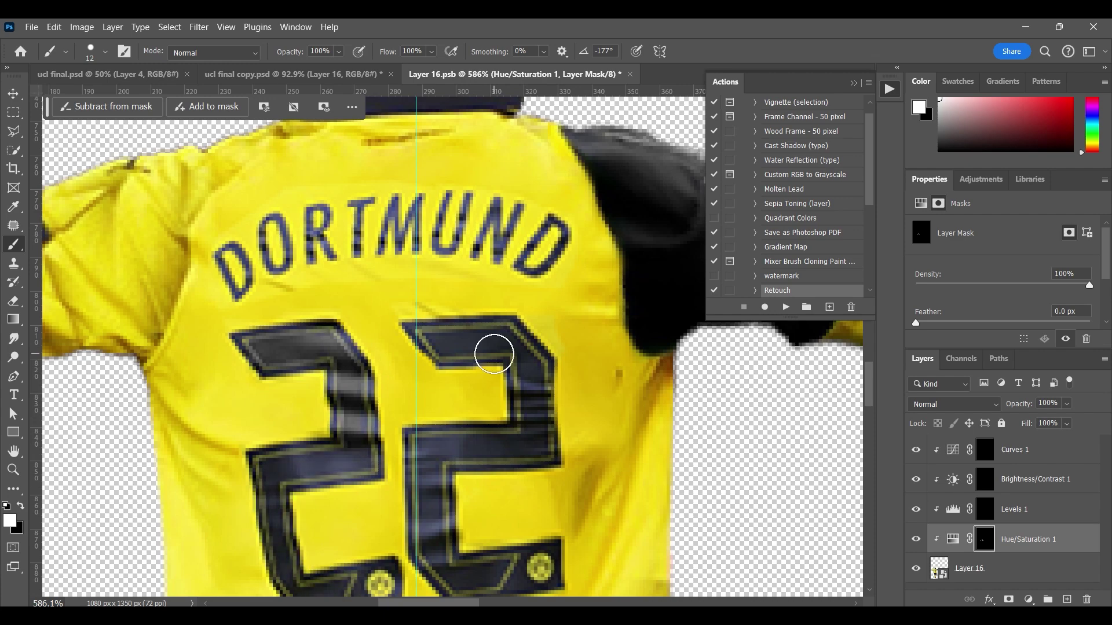
{"action": "scroll", "coordinate": [494, 354], "scroll_direction": "down", "scroll_amount": 5}
{"action": "scroll", "coordinate": [506, 219], "scroll_direction": "up", "scroll_amount": 5}
{"action": "scroll", "coordinate": [615, 342], "scroll_direction": "down", "scroll_amount": 4}
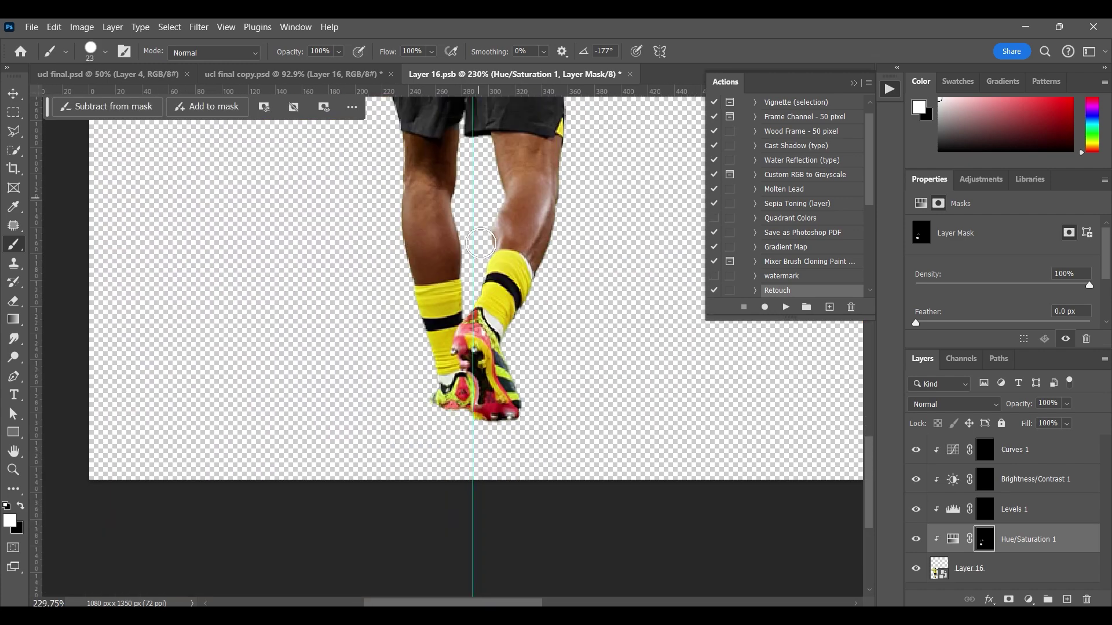
{"action": "scroll", "coordinate": [521, 347], "scroll_direction": "up", "scroll_amount": 3}
{"action": "scroll", "coordinate": [521, 336], "scroll_direction": "down", "scroll_amount": 4}
{"action": "scroll", "coordinate": [499, 325], "scroll_direction": "up", "scroll_amount": 4}
Brighten the number 22 player's legs on the Brightness/Contrast 1 mask at 50% opacity, and mask out the gap between the raised hand's fingers on Layer 16
{"action": "key", "text": "alt+bracketright"}
{"action": "key", "text": "alt+bracketright"}
{"action": "key", "text": "5"}
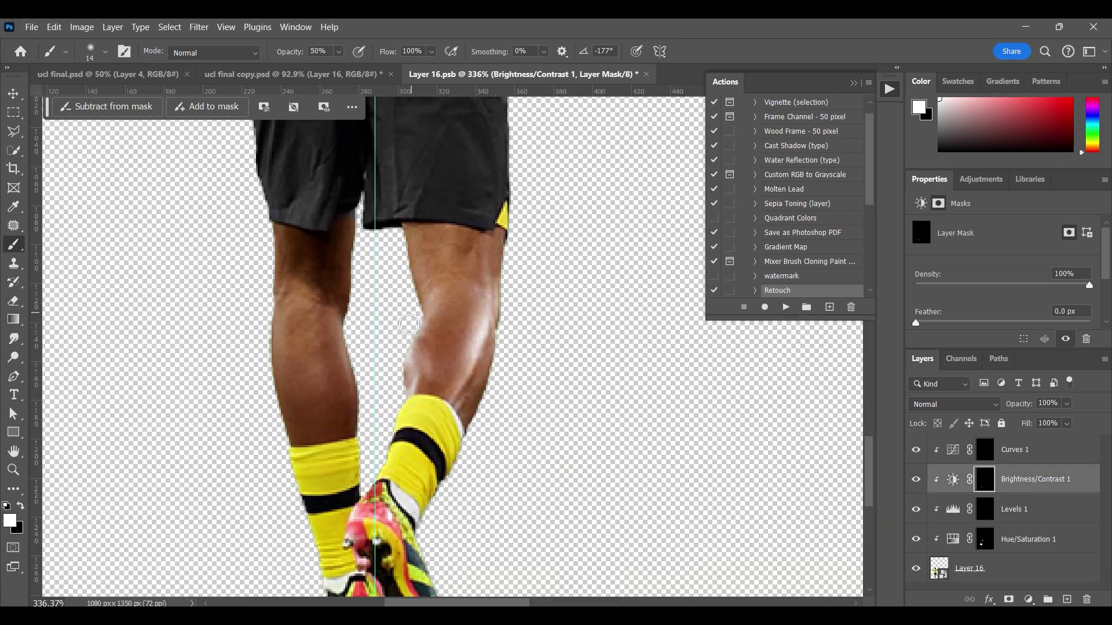
{"action": "scroll", "coordinate": [516, 324], "scroll_direction": "up", "scroll_amount": 4}
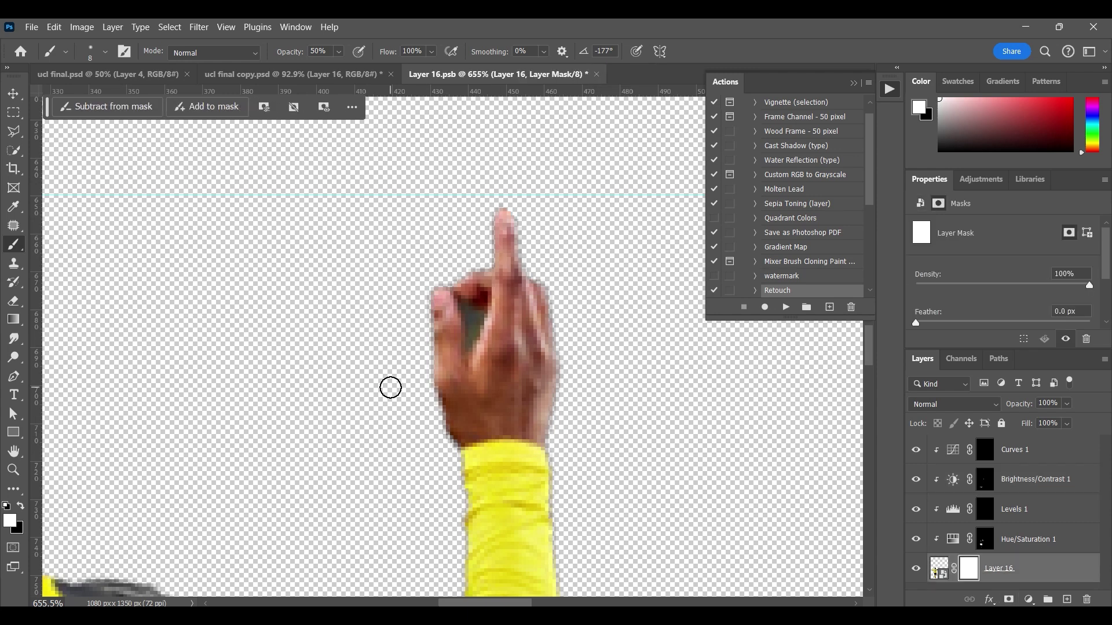
{"action": "scroll", "coordinate": [457, 270], "scroll_direction": "down", "scroll_amount": 5}
Paint highlights on the number 22 player's hands and clothing on the Brightness/Contrast 1 mask with a soft brush of about 4 to 15 px at 50% opacity
{"action": "key", "text": "alt+bracketright"}
{"action": "key", "text": "alt+bracketright"}
{"action": "key", "text": "alt+bracketright"}
{"action": "key", "text": "5"}
{"action": "key", "text": "x"}
{"action": "key", "text": "bracketright"}
{"action": "scroll", "coordinate": [204, 305], "scroll_direction": "up", "scroll_amount": 4}
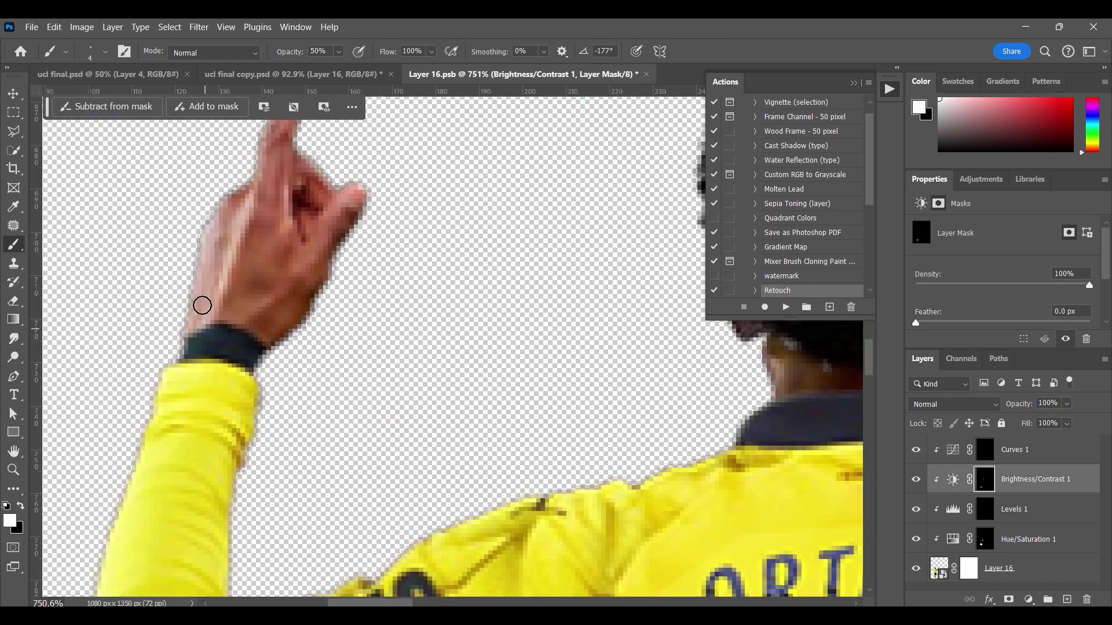
{"action": "left_click_drag", "start_coordinate": [203, 305], "coordinate": [322, 142]}
{"action": "key", "text": "bracketright"}
{"action": "key", "text": "bracketright"}
{"action": "key", "text": "bracketright"}
{"action": "key", "text": "bracketright"}
{"action": "key", "text": "bracketright"}
{"action": "key", "text": "bracketright"}
{"action": "key", "text": "bracketright"}
{"action": "scroll", "coordinate": [176, 285], "scroll_direction": "down", "scroll_amount": 3}
{"action": "scroll", "coordinate": [330, 311], "scroll_direction": "down", "scroll_amount": 8}
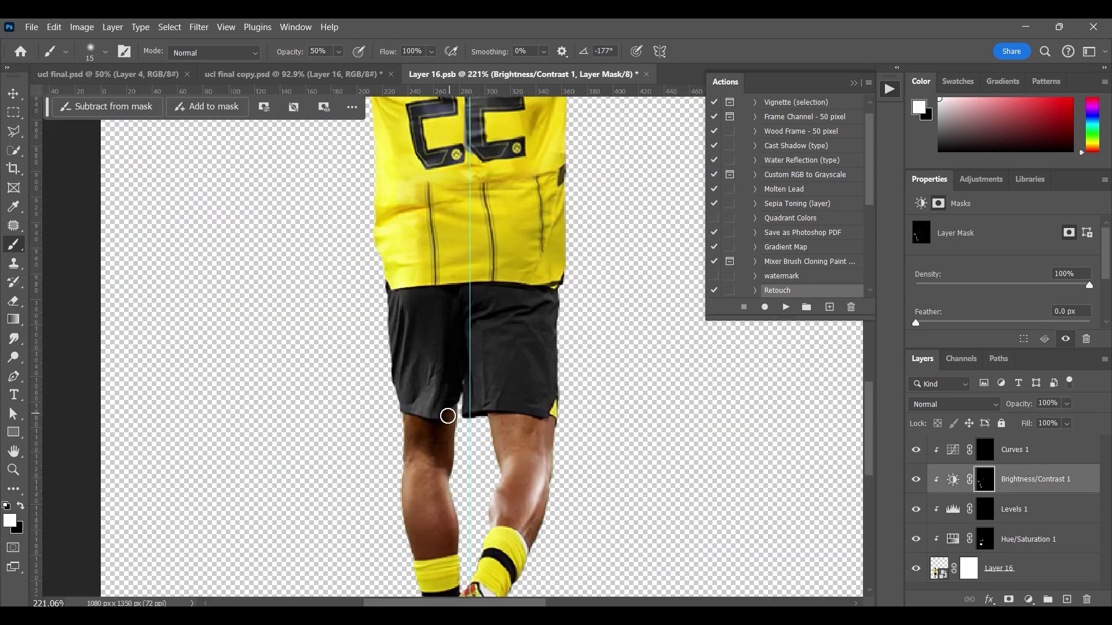
Shade the number 22 player on the Levels 1 mask with a soft brush of about 19 to 27 px at 50% and 30% opacity, and save and close Layer 16.psb
{"action": "key", "text": "alt+bracketleft"}
{"action": "key", "text": "bracketright"}
{"action": "scroll", "coordinate": [414, 406], "scroll_direction": "up", "scroll_amount": 4}
{"action": "scroll", "coordinate": [544, 326], "scroll_direction": "up", "scroll_amount": 6}
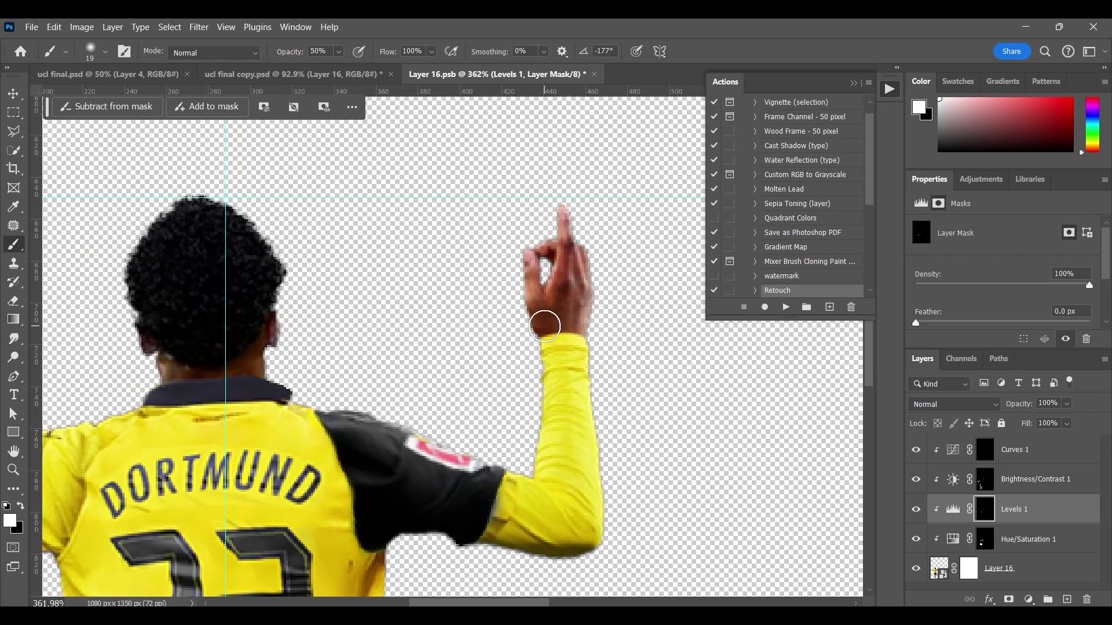
{"action": "scroll", "coordinate": [409, 380], "scroll_direction": "down", "scroll_amount": 5}
{"action": "key", "text": "bracketright"}
{"action": "scroll", "coordinate": [344, 330], "scroll_direction": "up", "scroll_amount": 4}
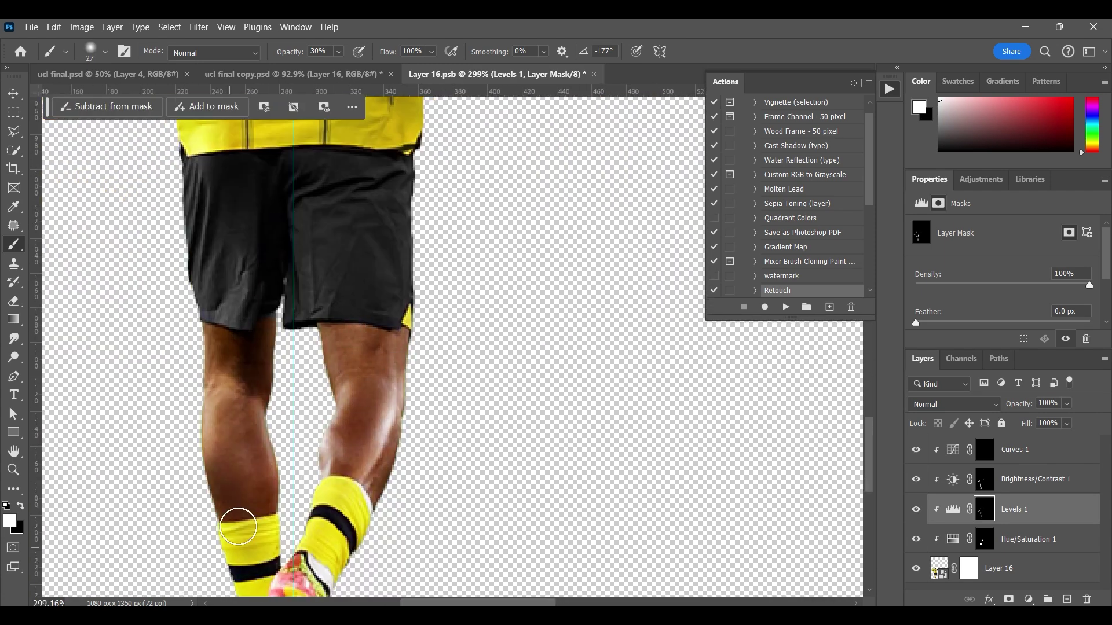
{"action": "scroll", "coordinate": [347, 298], "scroll_direction": "down", "scroll_amount": 6}
{"action": "key", "text": "ctrl+w"}
{"action": "key", "text": "Return"}
Open the number 10 player's Layer 5 contents, add an adjustment layer, and run the Retouch action
{"action": "key", "text": "v"}
{"action": "left_click", "coordinate": [944, 457]}
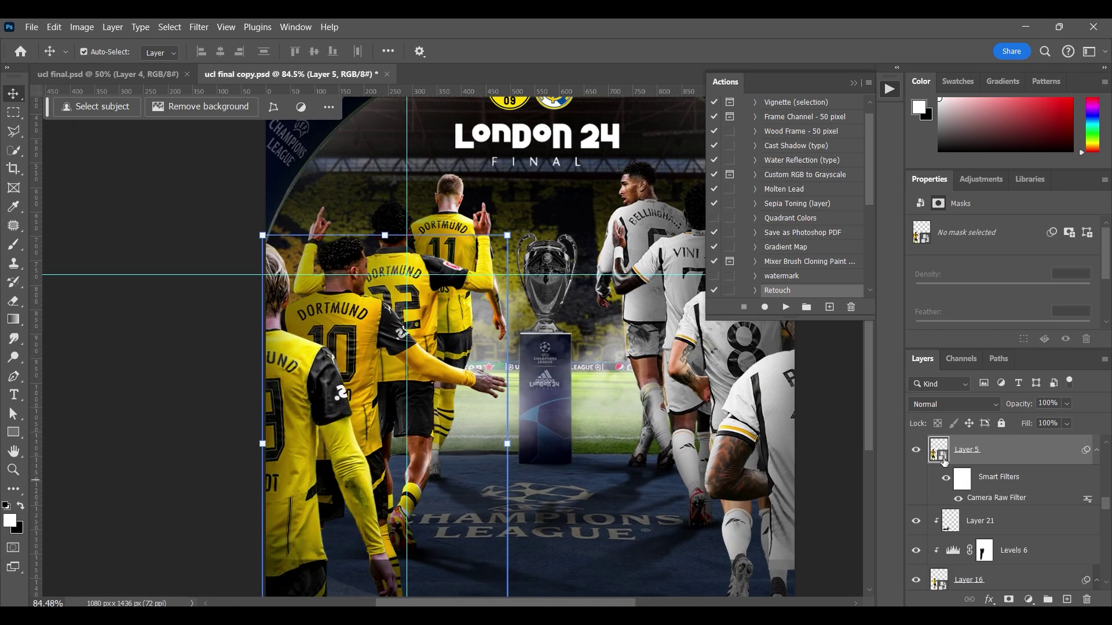
{"action": "double_click", "coordinate": [943, 457]}
{"action": "left_click", "coordinate": [1028, 599]}
{"action": "left_click", "coordinate": [1023, 464]}
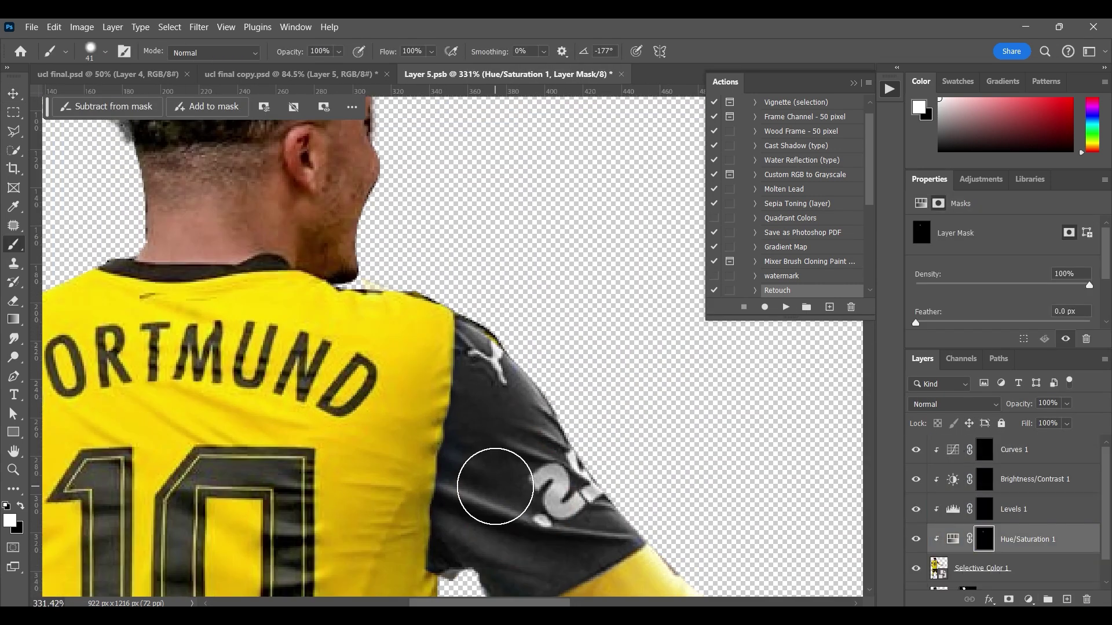
Paint the number 10 player's black sleeves and shorts on the Hue/Saturation 1 mask with a brush of about 20 to 39 px at 100% opacity
{"action": "key", "text": "x"}
{"action": "scroll", "coordinate": [596, 479], "scroll_direction": "down", "scroll_amount": 3}
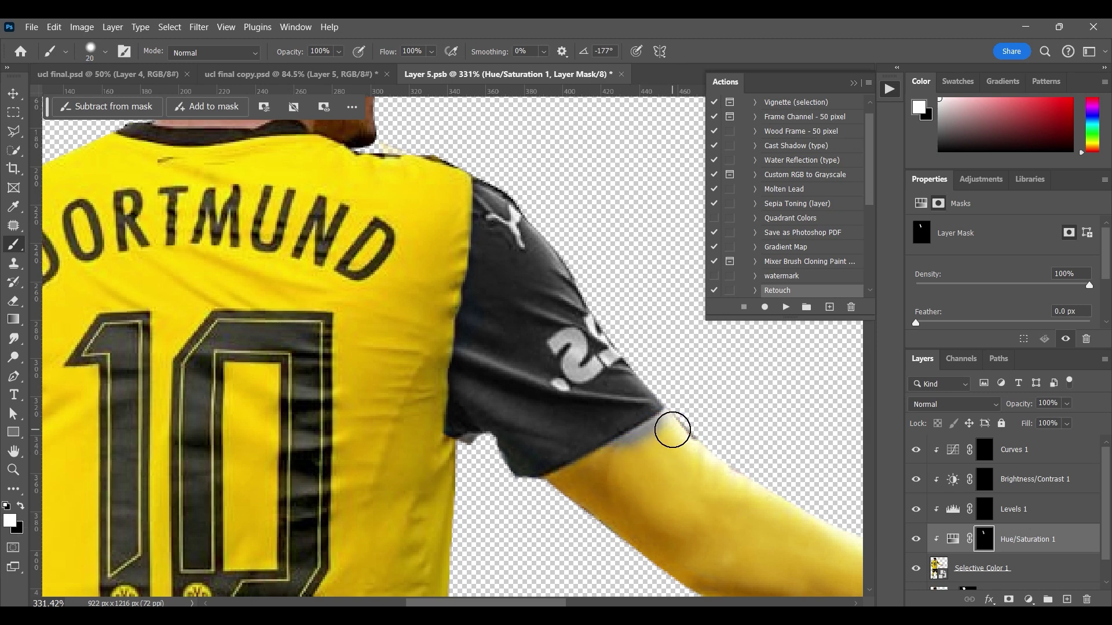
{"action": "scroll", "coordinate": [597, 454], "scroll_direction": "down", "scroll_amount": 3}
{"action": "scroll", "coordinate": [445, 378], "scroll_direction": "up", "scroll_amount": 2}
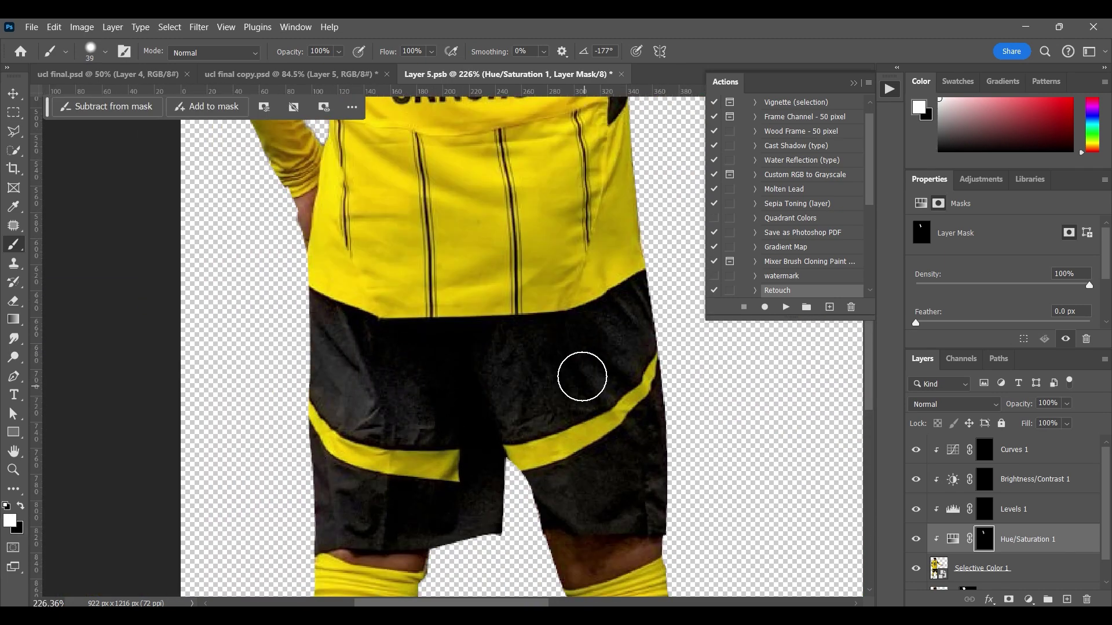
{"action": "scroll", "coordinate": [581, 377], "scroll_direction": "down", "scroll_amount": 3}
{"action": "scroll", "coordinate": [495, 338], "scroll_direction": "up", "scroll_amount": 2}
{"action": "key", "text": "x"}
{"action": "scroll", "coordinate": [117, 395], "scroll_direction": "down", "scroll_amount": 3}
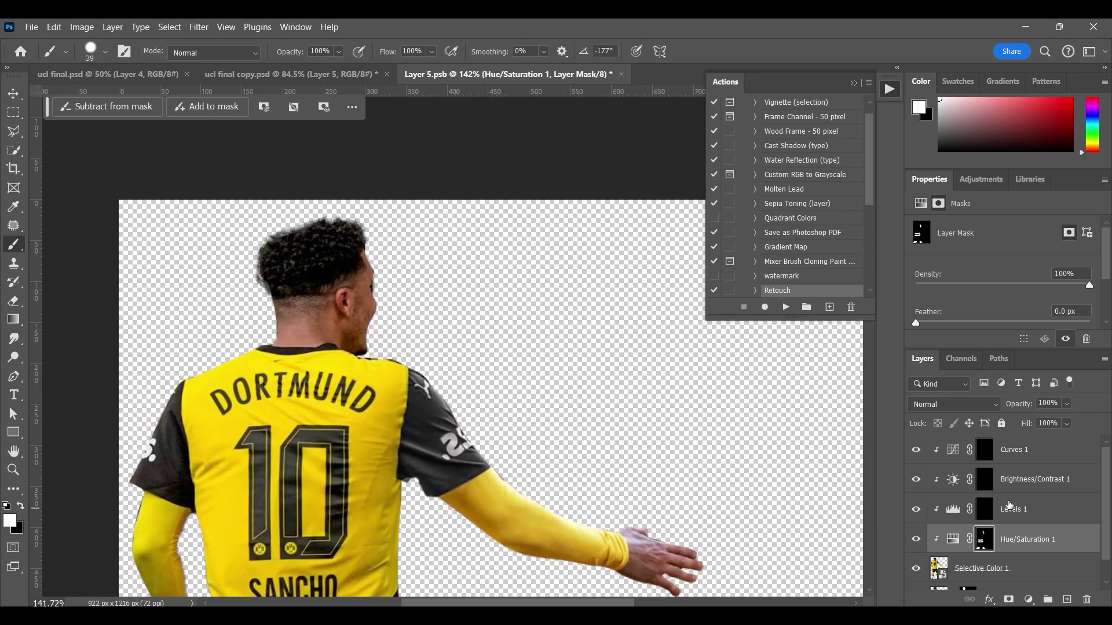
Brighten the number 10 player's arm and jersey on the Brightness/Contrast 1 mask with a soft brush of about 45 px at 30% opacity
{"action": "scroll", "coordinate": [311, 362], "scroll_direction": "up", "scroll_amount": 3}
{"action": "key", "text": "alt+bracketright"}
{"action": "key", "text": "alt+bracketright"}
{"action": "key", "text": "3"}
{"action": "key", "text": "bracketleft"}
{"action": "key", "text": "bracketleft"}
{"action": "scroll", "coordinate": [477, 280], "scroll_direction": "down", "scroll_amount": 3}
{"action": "scroll", "coordinate": [383, 303], "scroll_direction": "up", "scroll_amount": 2}
{"action": "key", "text": "bracketleft"}
{"action": "key", "text": "bracketleft"}
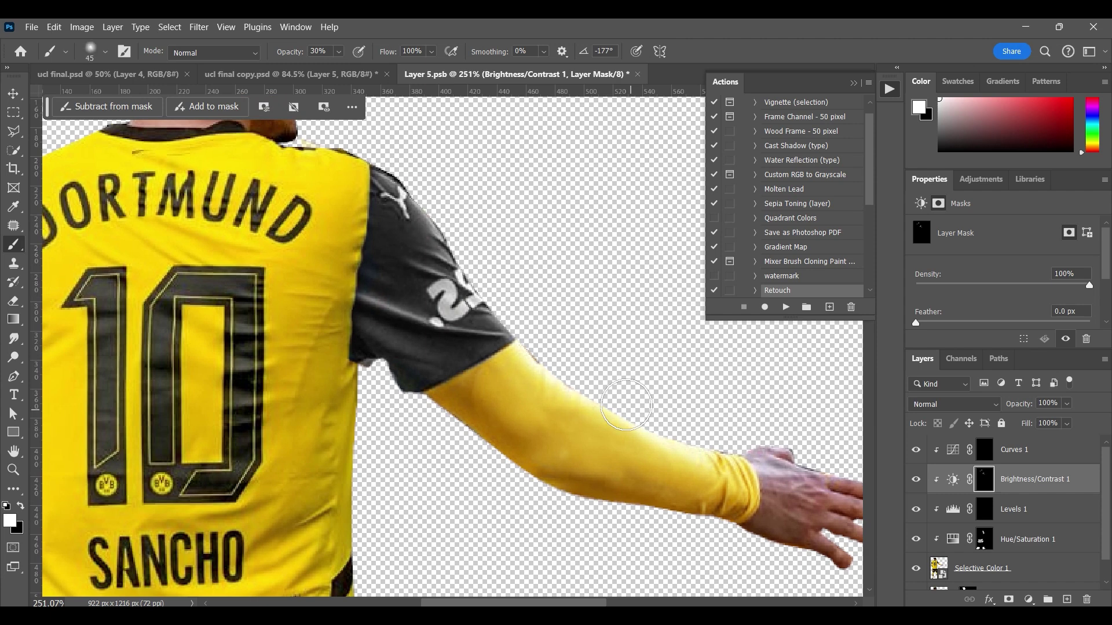
{"action": "scroll", "coordinate": [625, 405], "scroll_direction": "down", "scroll_amount": 3}
{"action": "scroll", "coordinate": [462, 389], "scroll_direction": "up", "scroll_amount": 2}
{"action": "left_click_drag", "start_coordinate": [461, 389], "coordinate": [461, 340]}
{"action": "scroll", "coordinate": [431, 372], "scroll_direction": "down", "scroll_amount": 2}
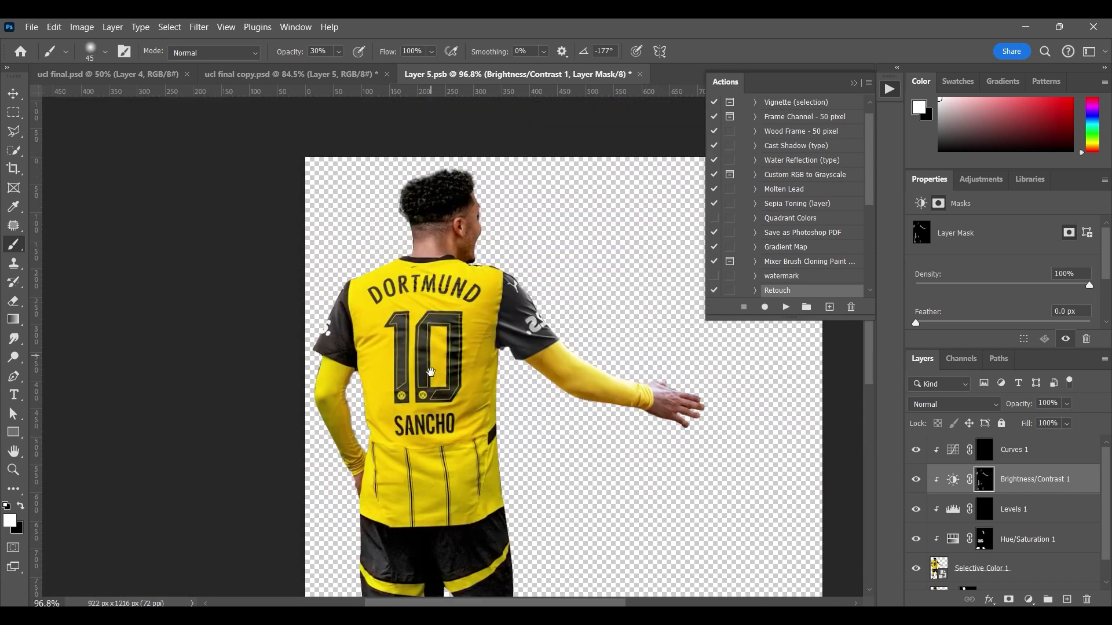
Shade the number 10 player on the Levels 1 mask with a soft brush of about 22 px at 30% opacity, and close Layer 5.psb
{"action": "scroll", "coordinate": [430, 372], "scroll_direction": "up", "scroll_amount": 2}
{"action": "key", "text": "alt+bracketleft"}
{"action": "key", "text": "bracketleft"}
{"action": "key", "text": "bracketleft"}
{"action": "scroll", "coordinate": [596, 323], "scroll_direction": "down", "scroll_amount": 4}
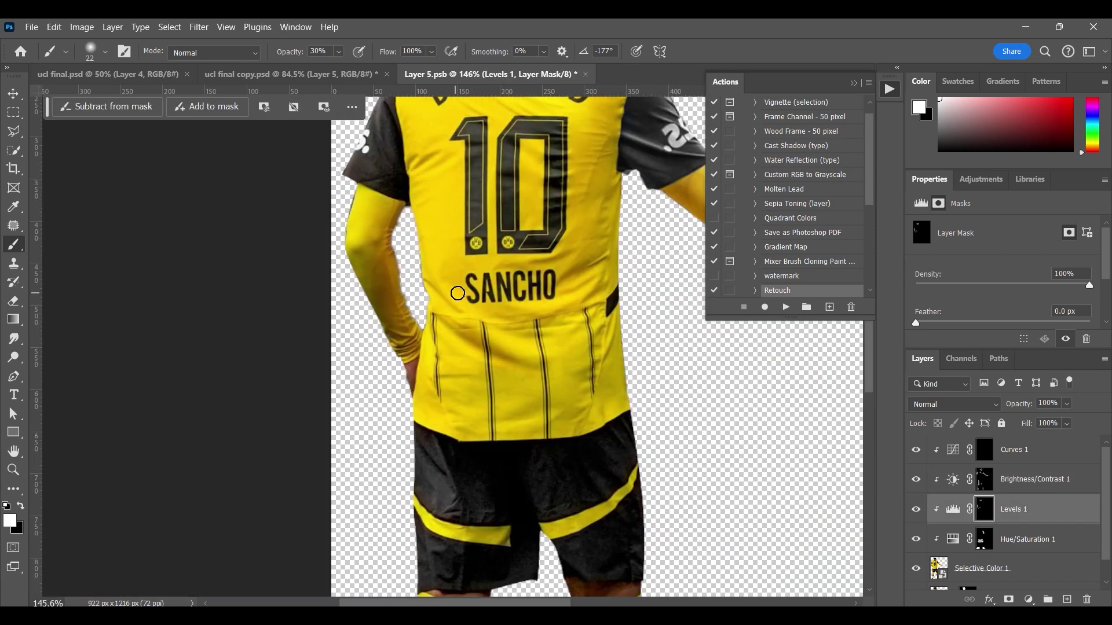
{"action": "scroll", "coordinate": [457, 293], "scroll_direction": "down", "scroll_amount": 4}
{"action": "scroll", "coordinate": [521, 289], "scroll_direction": "up", "scroll_amount": 1}
{"action": "key", "text": "ctrl+w"}
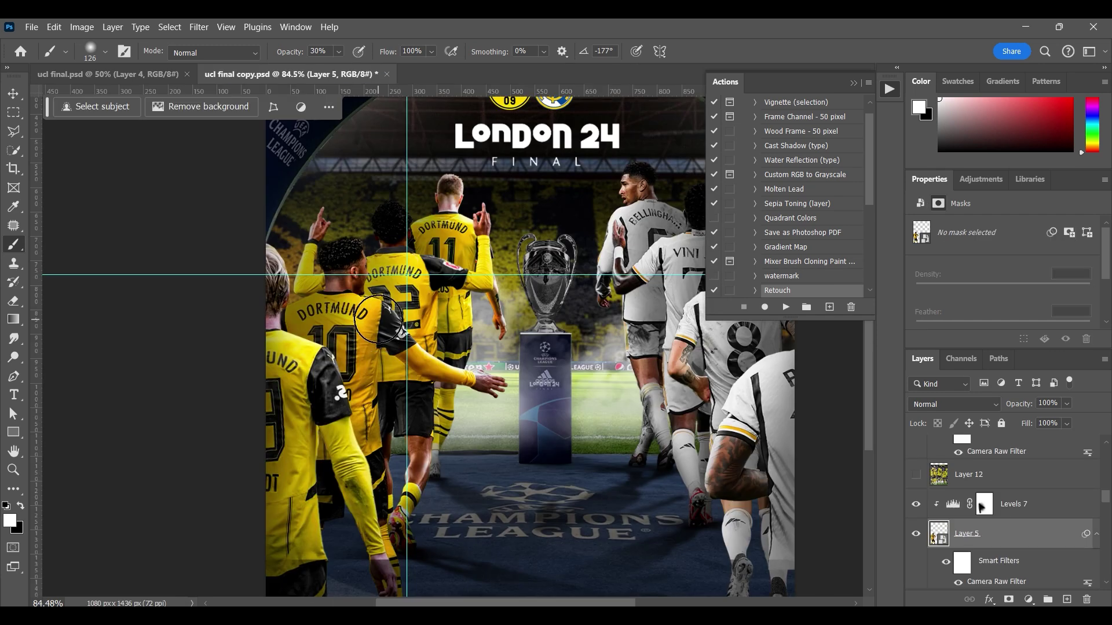
Add a new layer above Layer 27 and darken the poster's upper background with a black soft brush of about 820 px at 30% opacity
{"action": "scroll", "coordinate": [378, 320], "scroll_direction": "down", "scroll_amount": 3}
{"action": "scroll", "coordinate": [406, 318], "scroll_direction": "up", "scroll_amount": 2}
{"action": "key", "text": "v"}
{"action": "left_click", "coordinate": [440, 347]}
{"action": "scroll", "coordinate": [440, 348], "scroll_direction": "down", "scroll_amount": 2}
{"action": "scroll", "coordinate": [452, 403], "scroll_direction": "up", "scroll_amount": 1}
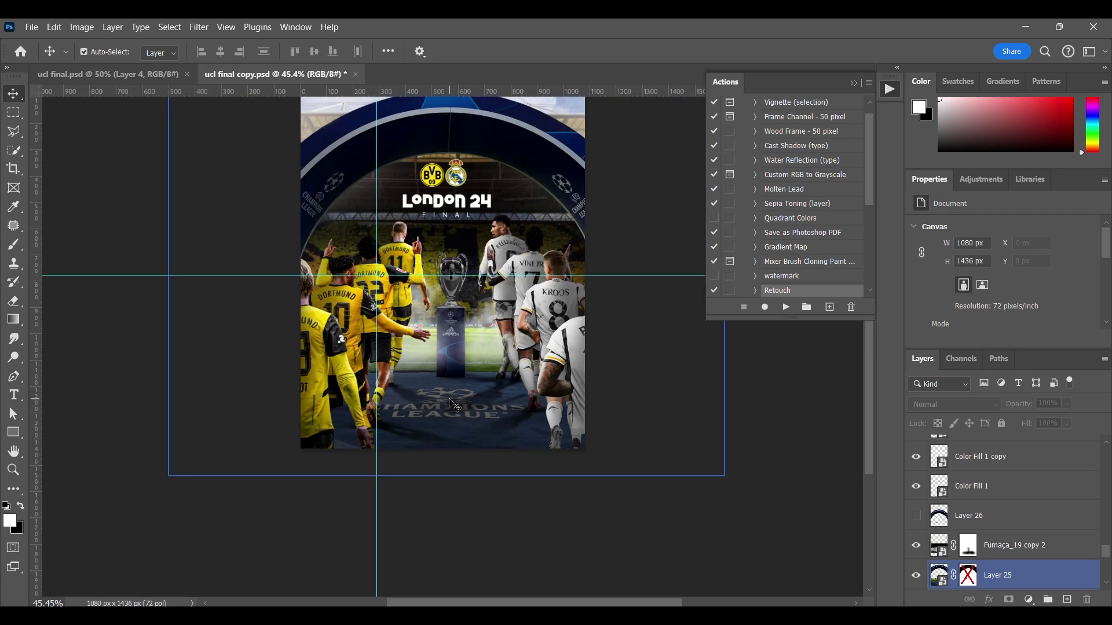
{"action": "scroll", "coordinate": [453, 404], "scroll_direction": "down", "scroll_amount": 1}
{"action": "key", "text": "ctrl+shift+alt+n"}
{"action": "key", "text": "b"}
{"action": "key", "text": "x"}
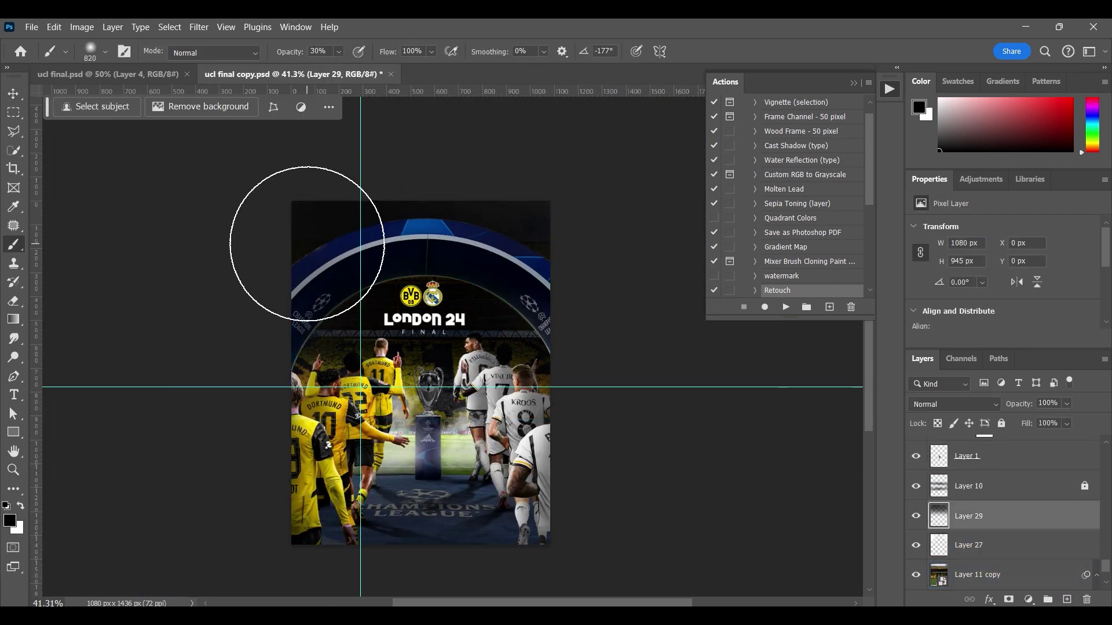
Move the dark Layer 29 beneath the Linear Dodge (Add) Layer 27 in the layer stack
{"action": "left_click_drag", "start_coordinate": [968, 516], "coordinate": [971, 560]}
{"action": "left_click", "coordinate": [1000, 404]}
{"action": "left_click", "coordinate": [985, 392]}
{"action": "scroll", "coordinate": [427, 223], "scroll_direction": "up", "scroll_amount": 1}
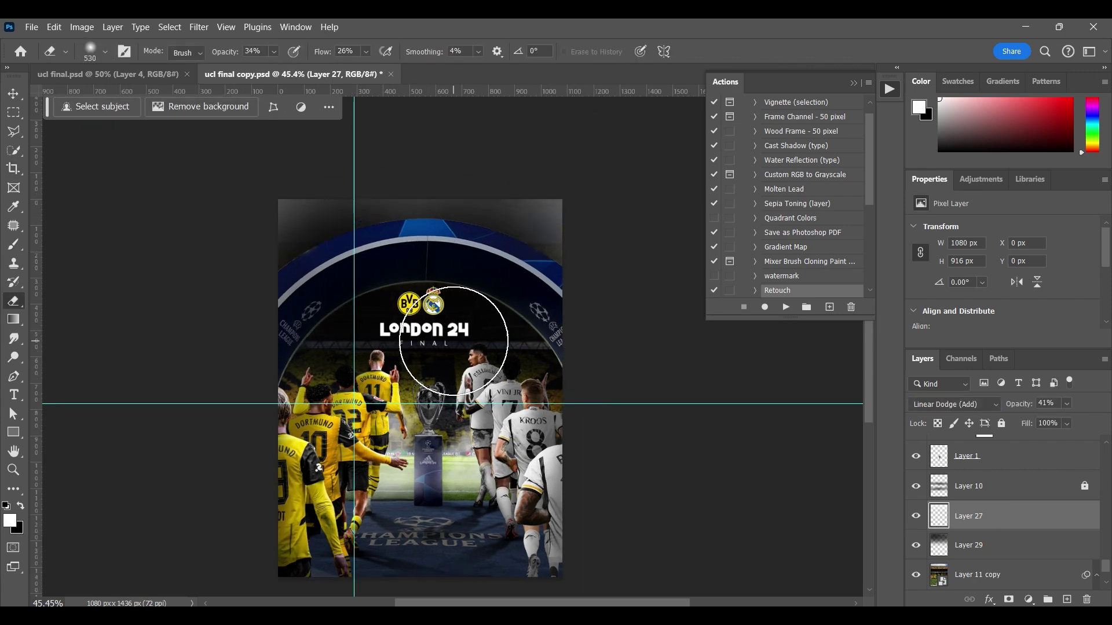
{"action": "scroll", "coordinate": [453, 341], "scroll_direction": "up", "scroll_amount": 3}
Add a layer clipped to the ball's Layer 30 and shade the ball's underside with a black soft brush of about 66 px
{"action": "scroll", "coordinate": [576, 472], "scroll_direction": "down", "scroll_amount": 5}
{"action": "key", "text": "b"}
{"action": "left_click", "coordinate": [984, 546]}
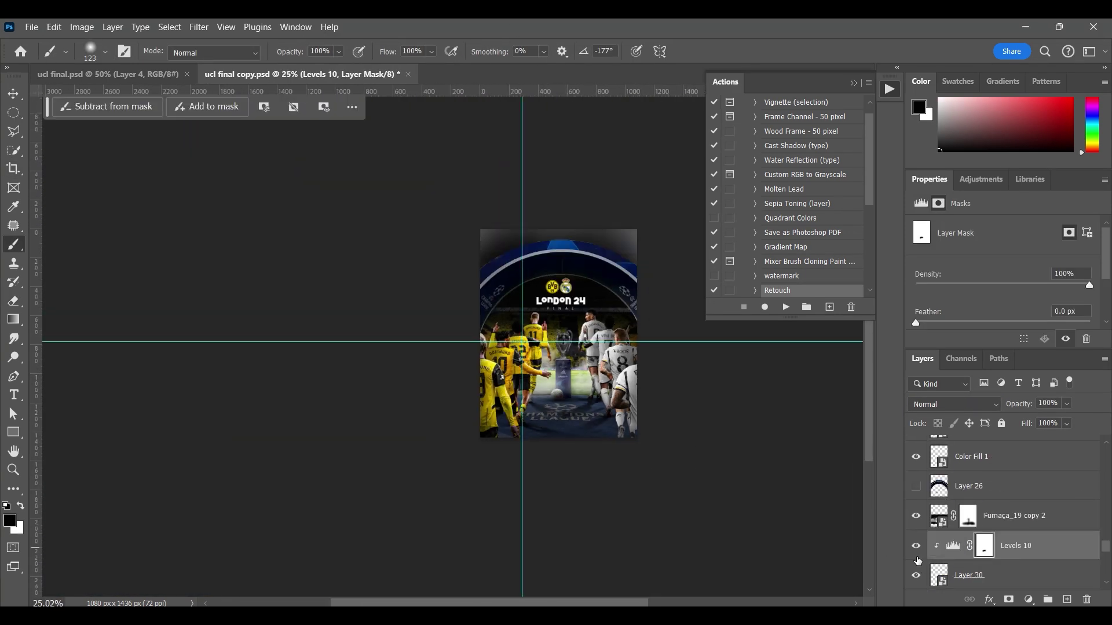
{"action": "scroll", "coordinate": [503, 400], "scroll_direction": "up", "scroll_amount": 15}
{"action": "key", "text": "ctrl+shift+alt+n"}
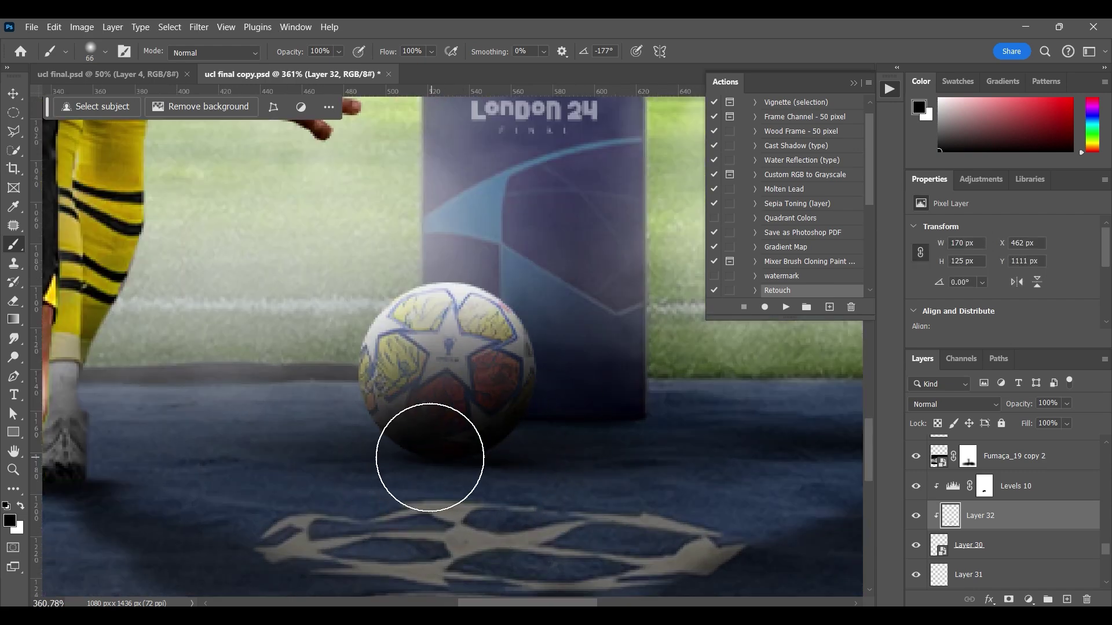
{"action": "scroll", "coordinate": [446, 306], "scroll_direction": "down", "scroll_amount": 15}
Blur the foreground Real Madrid and Dortmund players on Layer 14 and Layer 7 with the Gaussian Blur filter
{"action": "scroll", "coordinate": [445, 306], "scroll_direction": "up", "scroll_amount": 5}
{"action": "key", "text": "v"}
{"action": "left_click", "coordinate": [475, 347]}
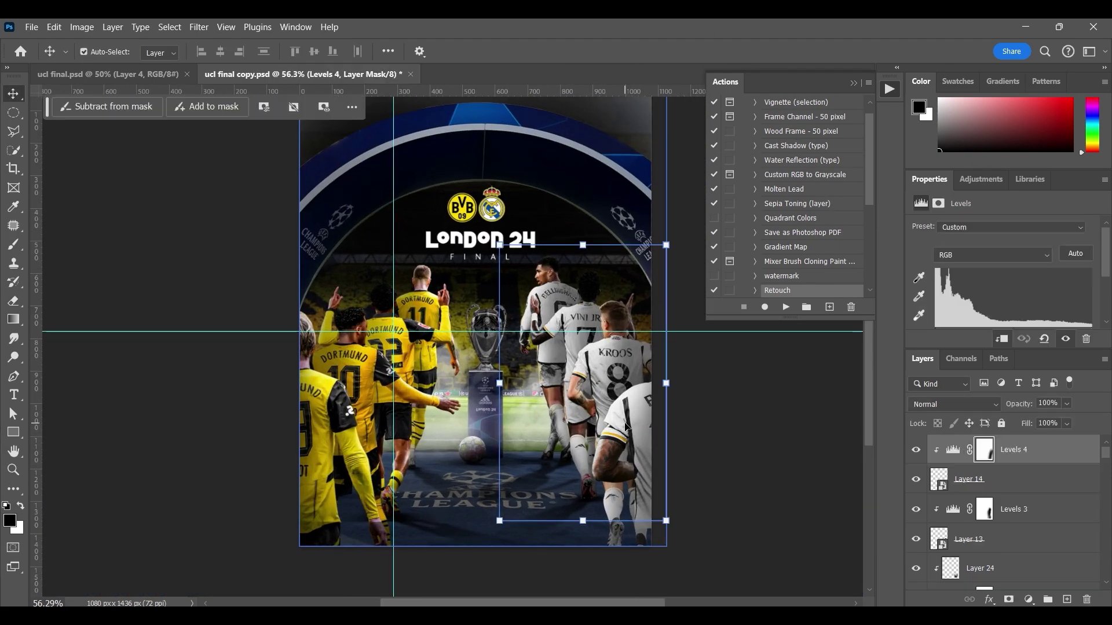
{"action": "left_click", "coordinate": [198, 28]}
{"action": "left_click", "coordinate": [226, 56]}
{"action": "key", "text": "Return"}
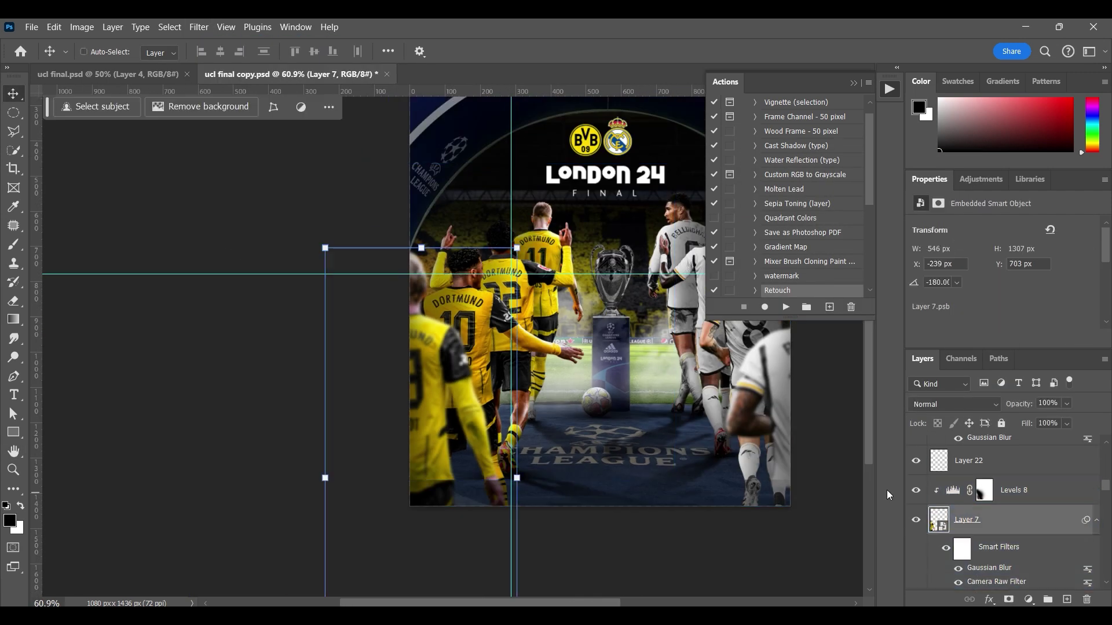
Add a Levels adjustment clipped to Layer 25 and paint its mask around the arch with a soft brush of about 340 px
{"action": "left_click", "coordinate": [1012, 547]}
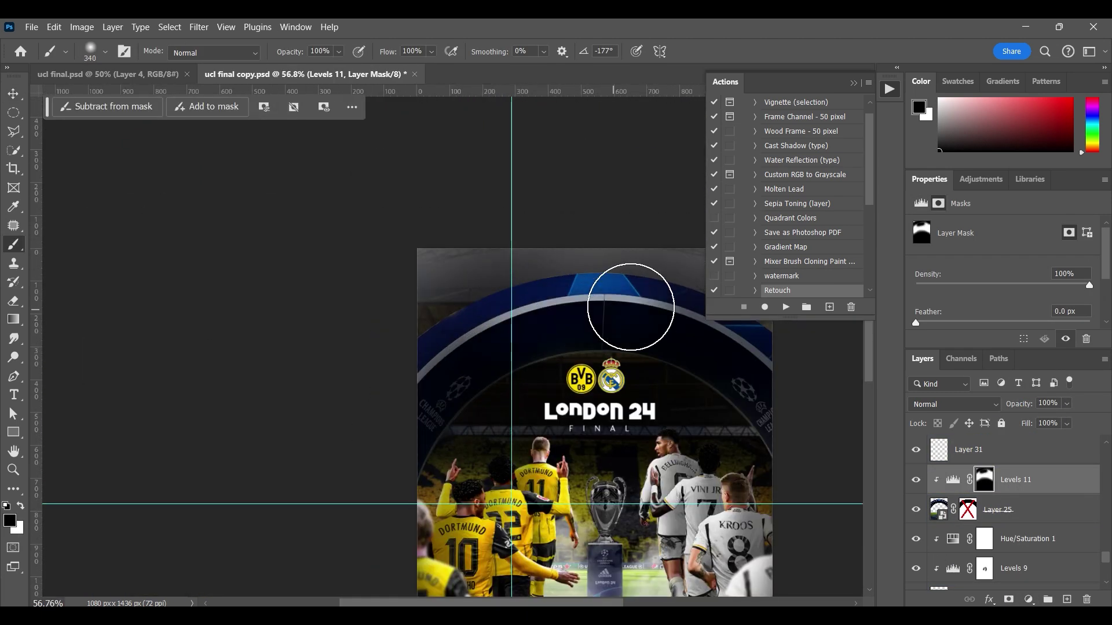
{"action": "scroll", "coordinate": [318, 418], "scroll_direction": "down", "scroll_amount": 3}
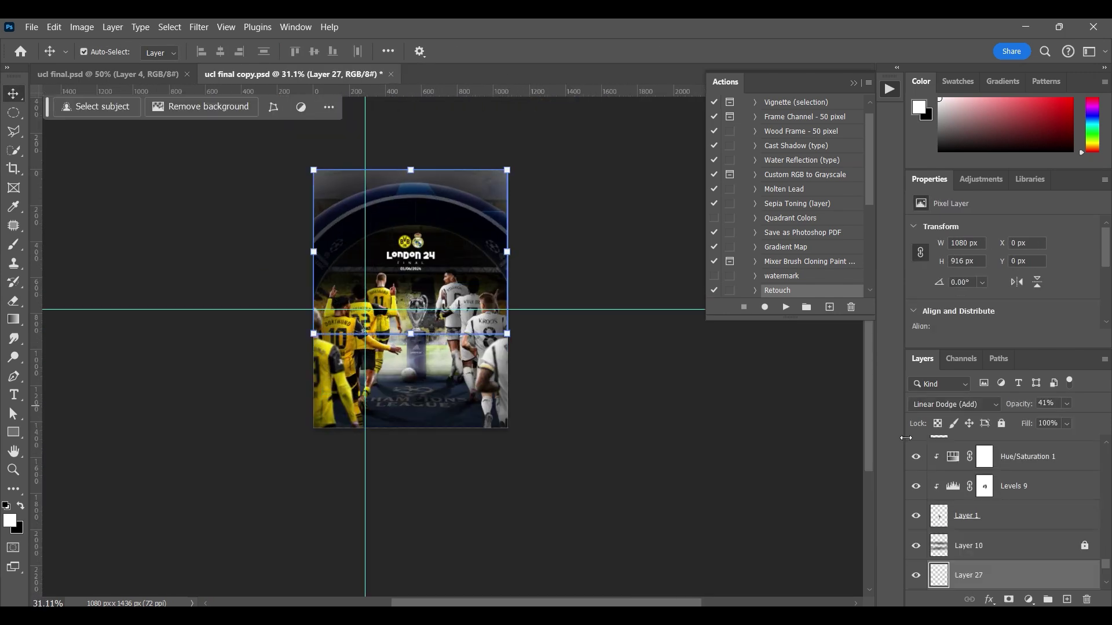
Convert the merged Layer 35 above the date text to a Smart Object
{"action": "left_click", "coordinate": [1006, 475]}
{"action": "right_click", "coordinate": [1005, 475]}
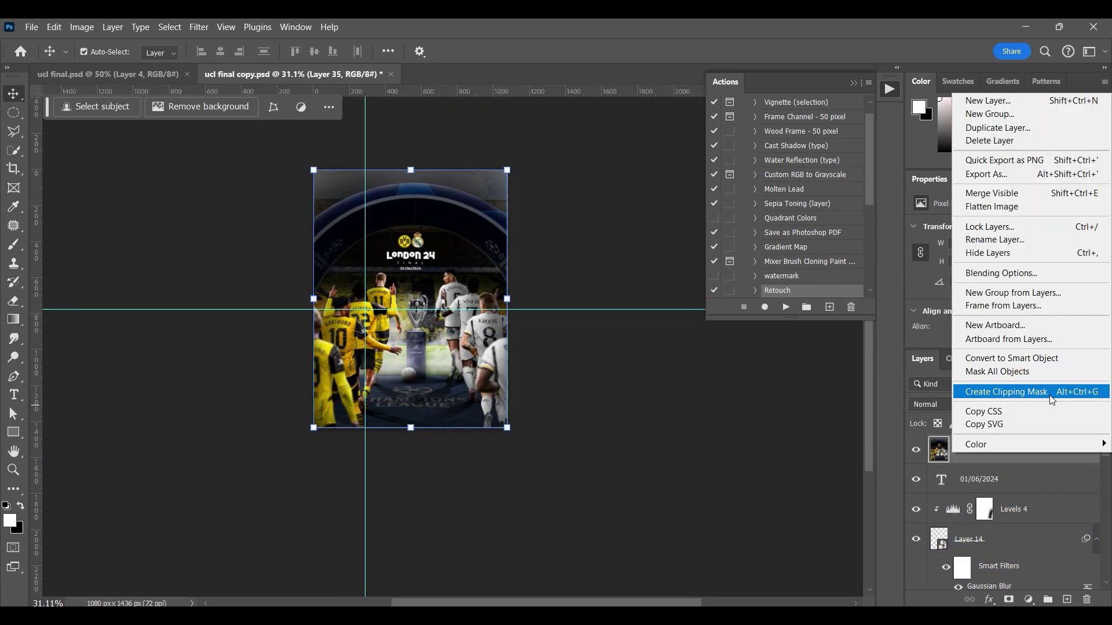
{"action": "left_click", "coordinate": [1031, 382]}
In Camera Raw, set Exposure +0.15, Contrast +5, Shadows +3, Whites +12, Blacks -8, Texture +7, Clarity +10, Vignette -13 and Grain 14
{"action": "key", "text": "shift+ctrl+a"}
{"action": "left_click_drag", "start_coordinate": [957, 284], "coordinate": [983, 260]}
{"action": "left_click_drag", "start_coordinate": [980, 328], "coordinate": [989, 350]}
{"action": "left_click_drag", "start_coordinate": [981, 468], "coordinate": [1035, 470]}
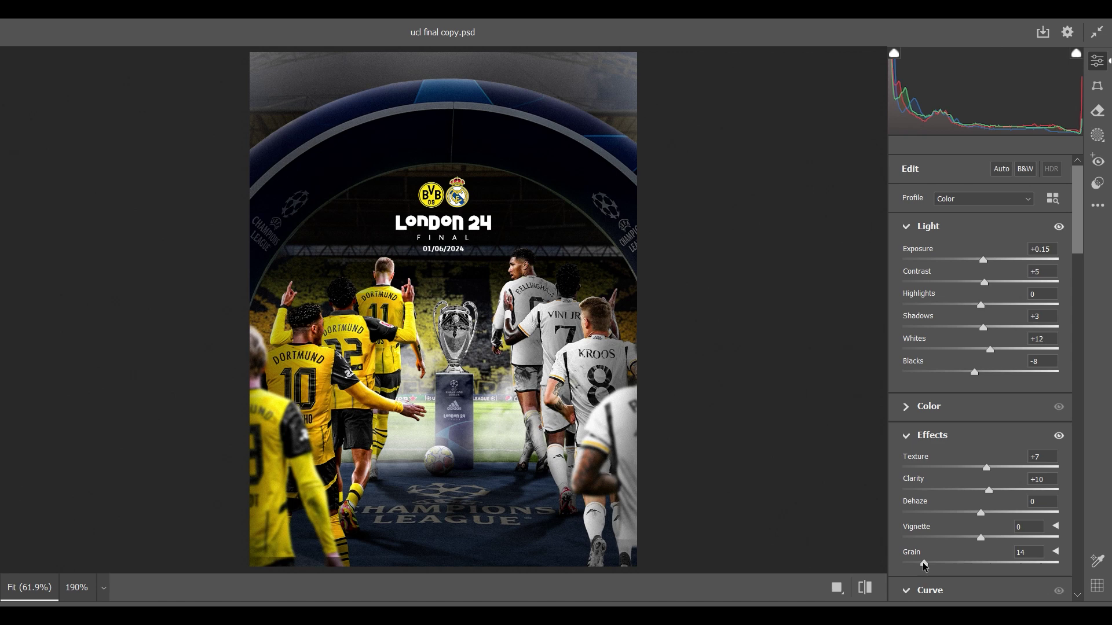
{"action": "left_click_drag", "start_coordinate": [963, 537], "coordinate": [973, 539]}
Adjust the point curve's midtones from 117 to 122, red from 107 to 106, green from 115 to 111, and raise the blue midtones slightly
{"action": "scroll", "coordinate": [965, 439], "scroll_direction": "down", "scroll_amount": 5}
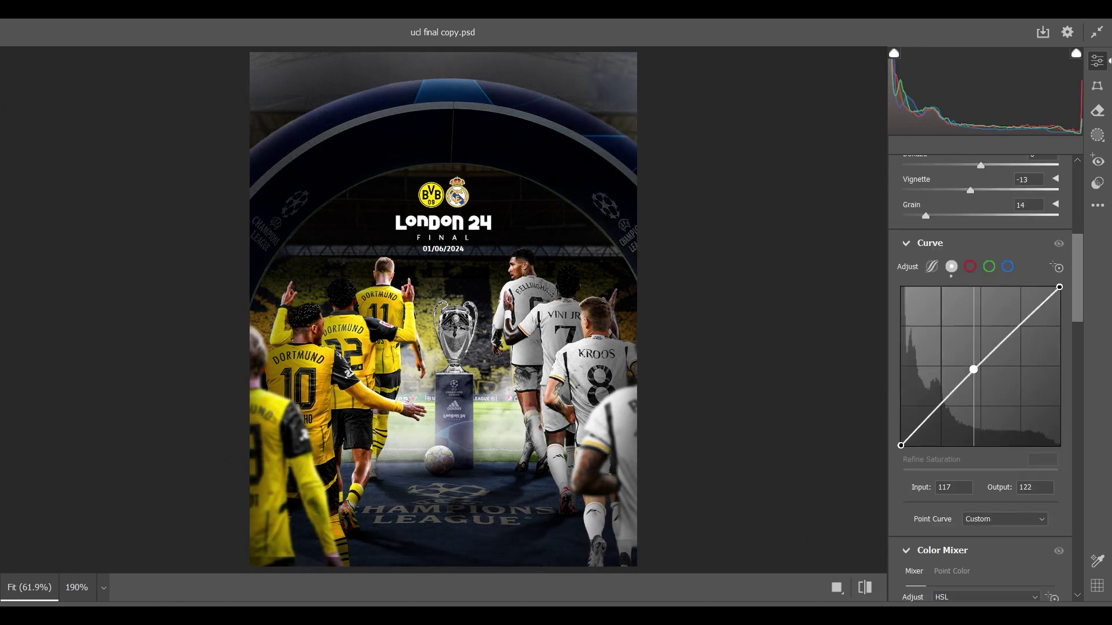
{"action": "left_click_drag", "start_coordinate": [928, 418], "coordinate": [927, 412]}
{"action": "left_click", "coordinate": [969, 267]}
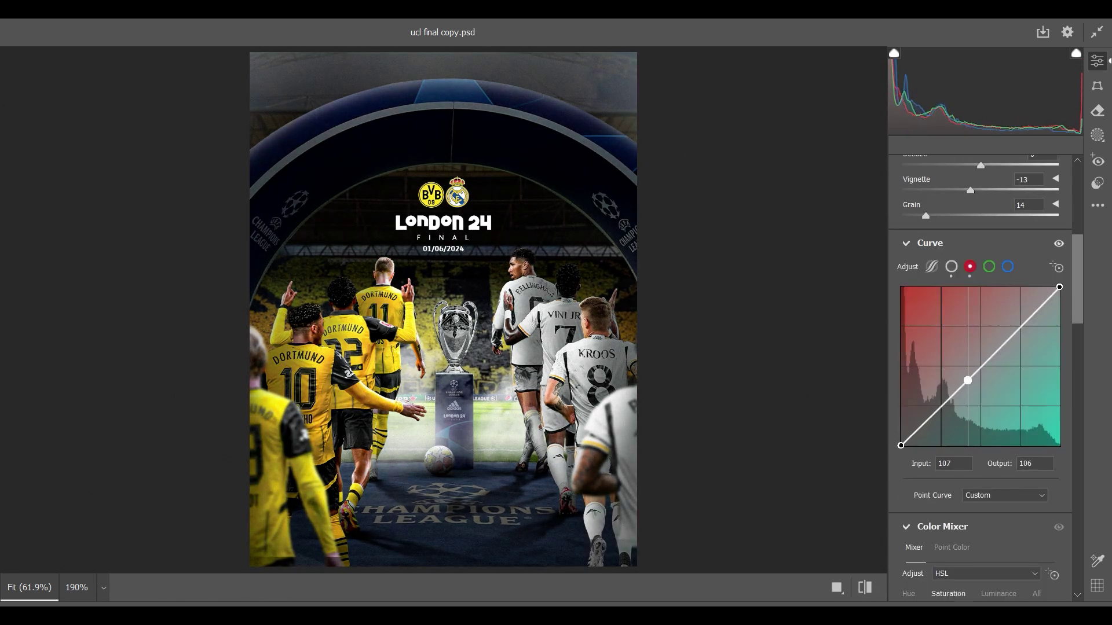
{"action": "left_click", "coordinate": [989, 266]}
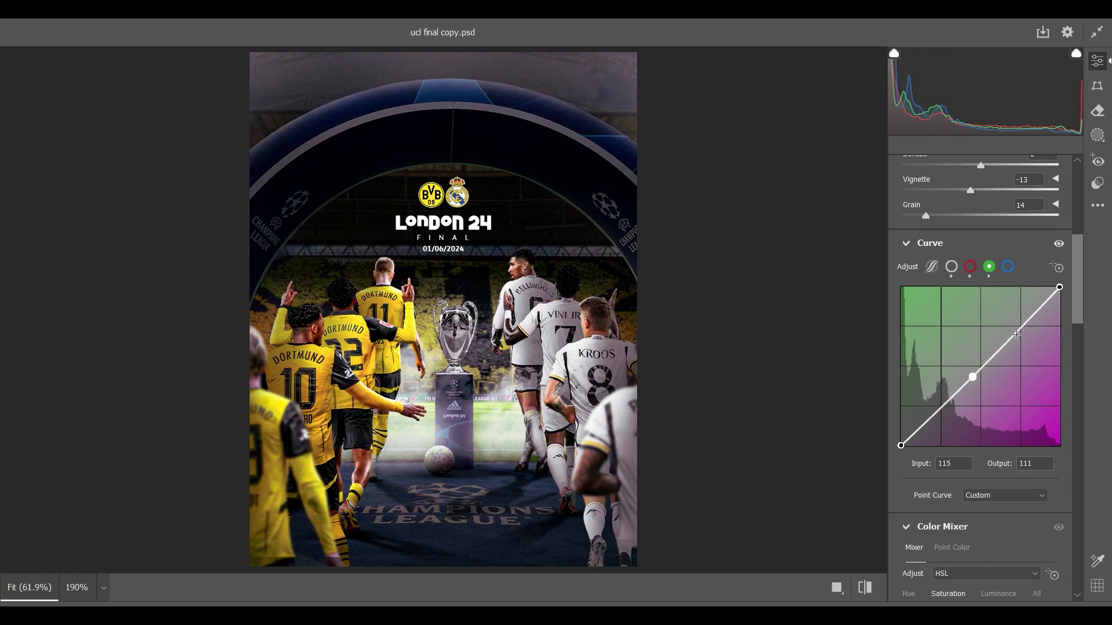
{"action": "left_click", "coordinate": [1007, 267]}
{"action": "left_click_drag", "start_coordinate": [972, 377], "coordinate": [972, 370]}
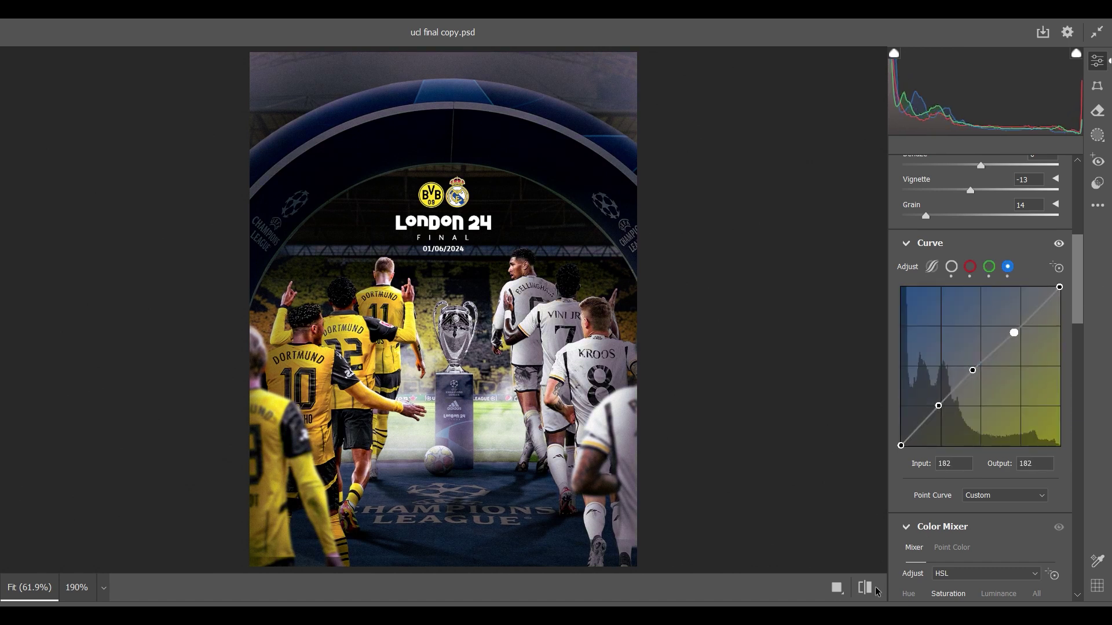
In the Color Mixer, set hues to Reds +6, Oranges -7, Yellows -8, Blues -17 and luminance to Oranges +36, Yellows +7, Blues -24
{"action": "scroll", "coordinate": [978, 394], "scroll_direction": "down", "scroll_amount": 5}
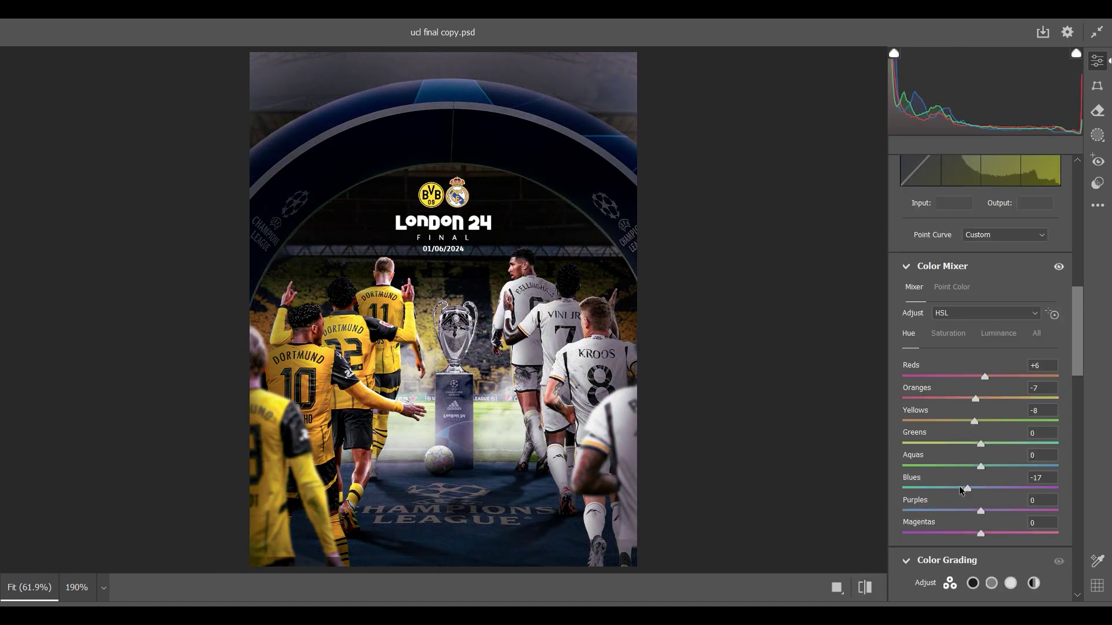
{"action": "key", "text": "ctrl+alt+shift+s"}
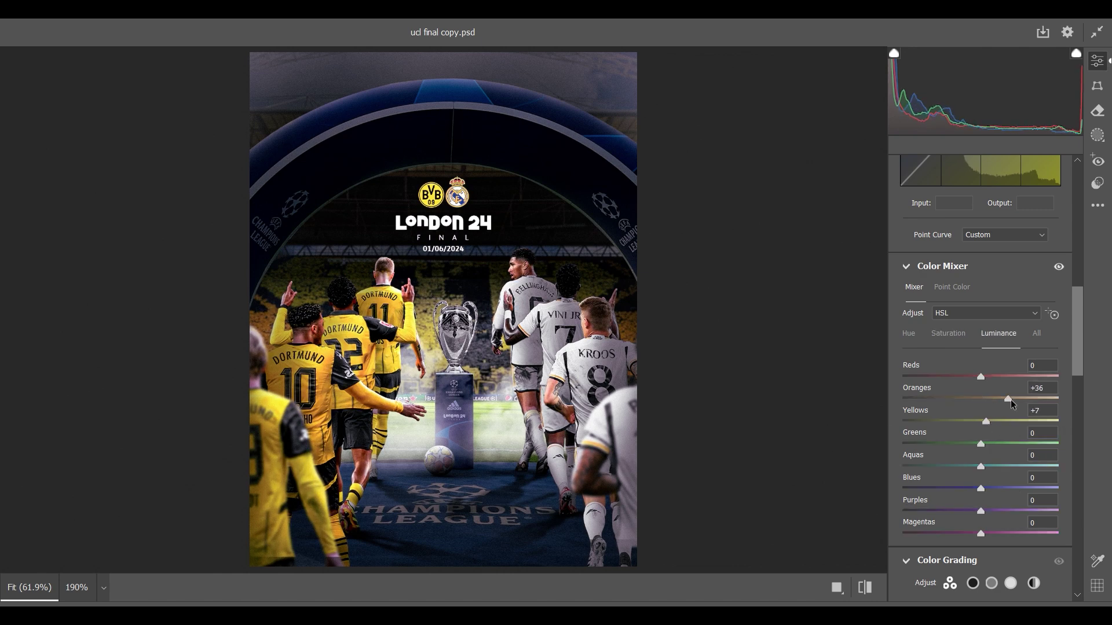
Grade midtones to hue 54, saturation 14, shadows red and highlights blue, and calibrate Red Primary to hue -12, saturation -2 and Green Primary hue -29
{"action": "scroll", "coordinate": [988, 397], "scroll_direction": "down", "scroll_amount": 5}
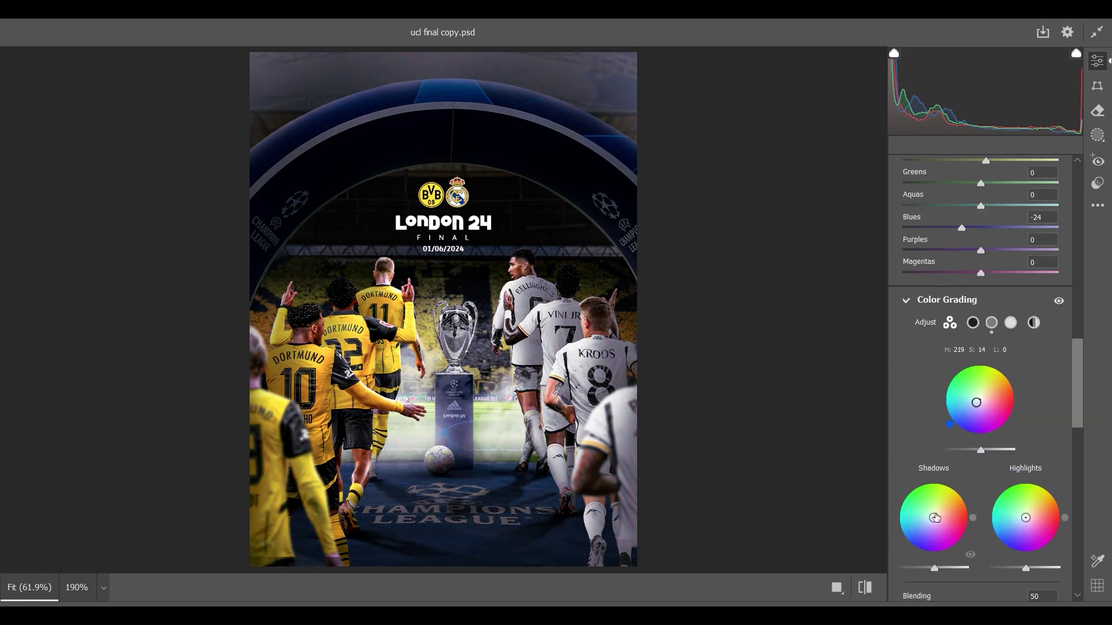
{"action": "left_click_drag", "start_coordinate": [949, 424], "coordinate": [1001, 377]}
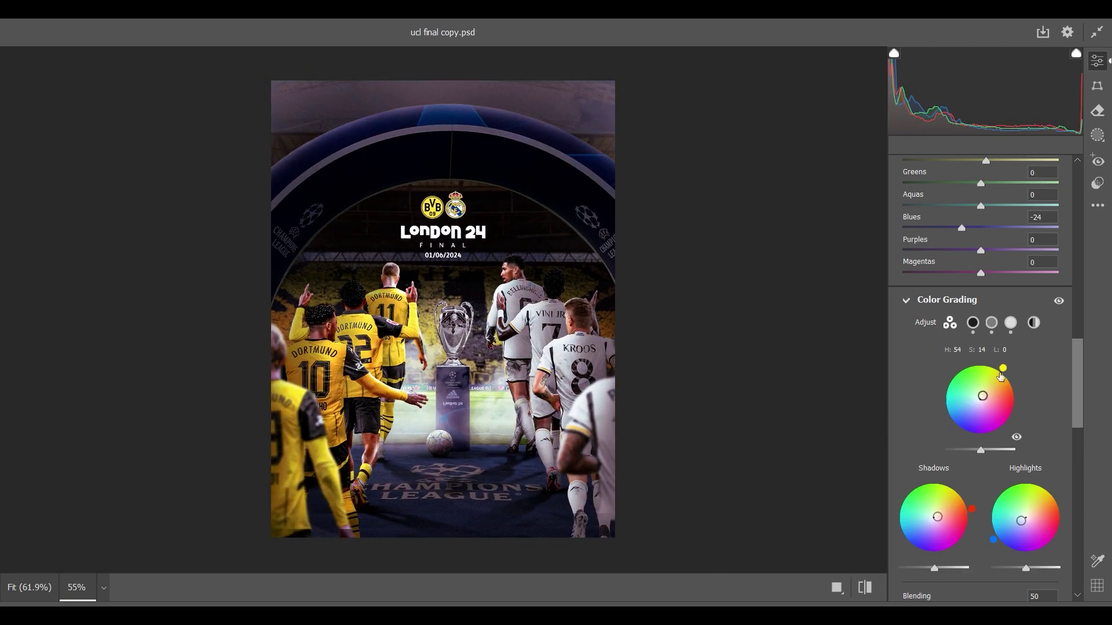
{"action": "scroll", "coordinate": [980, 468], "scroll_direction": "down", "scroll_amount": 15}
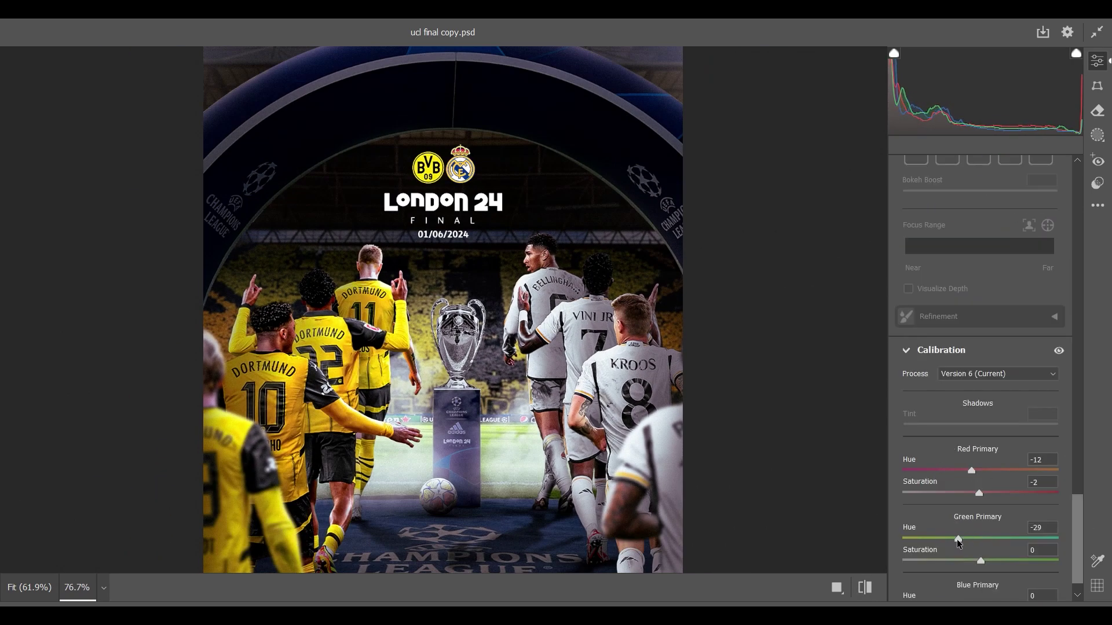
{"action": "scroll", "coordinate": [979, 535], "scroll_direction": "down", "scroll_amount": 1}
Paint the Color Lookup 1 mask white over the players and arch with a soft brush of about 205 to 460 px at 71% flow
{"action": "scroll", "coordinate": [929, 190], "scroll_direction": "up", "scroll_amount": 15}
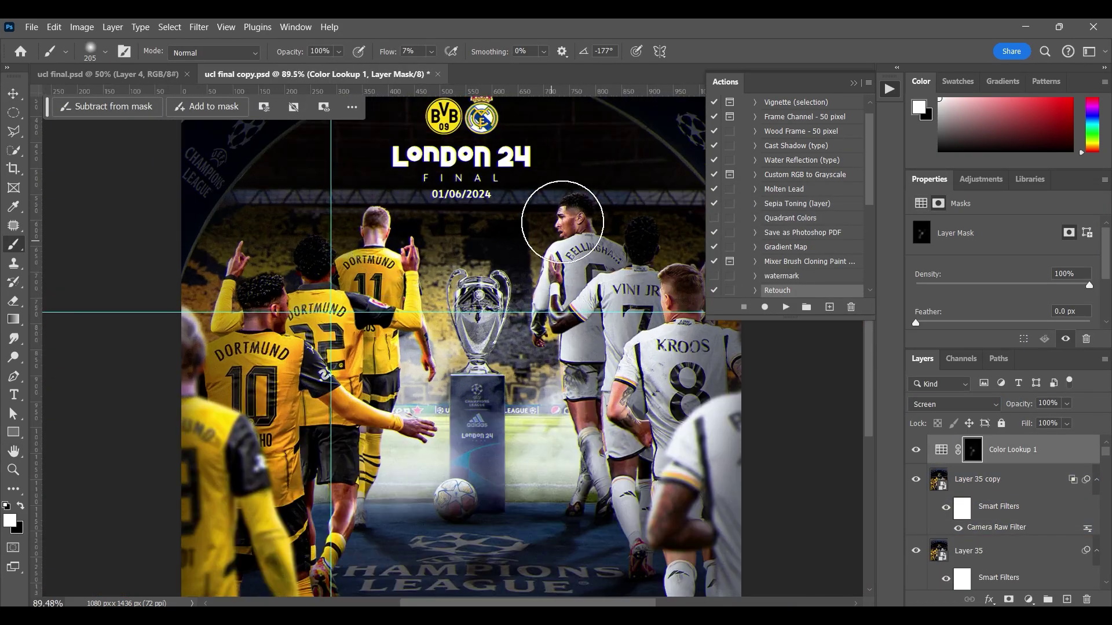
{"action": "scroll", "coordinate": [322, 392], "scroll_direction": "down", "scroll_amount": 3}
{"action": "scroll", "coordinate": [600, 158], "scroll_direction": "up", "scroll_amount": 8}
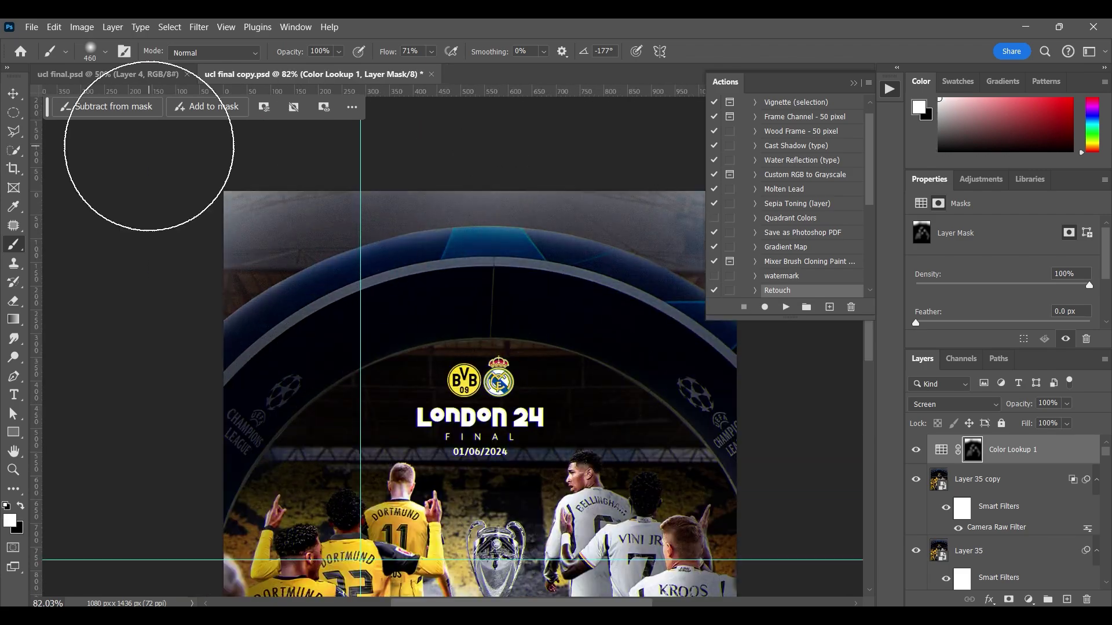
{"action": "key", "text": "shift+7"}
{"action": "key", "text": "shift+1"}
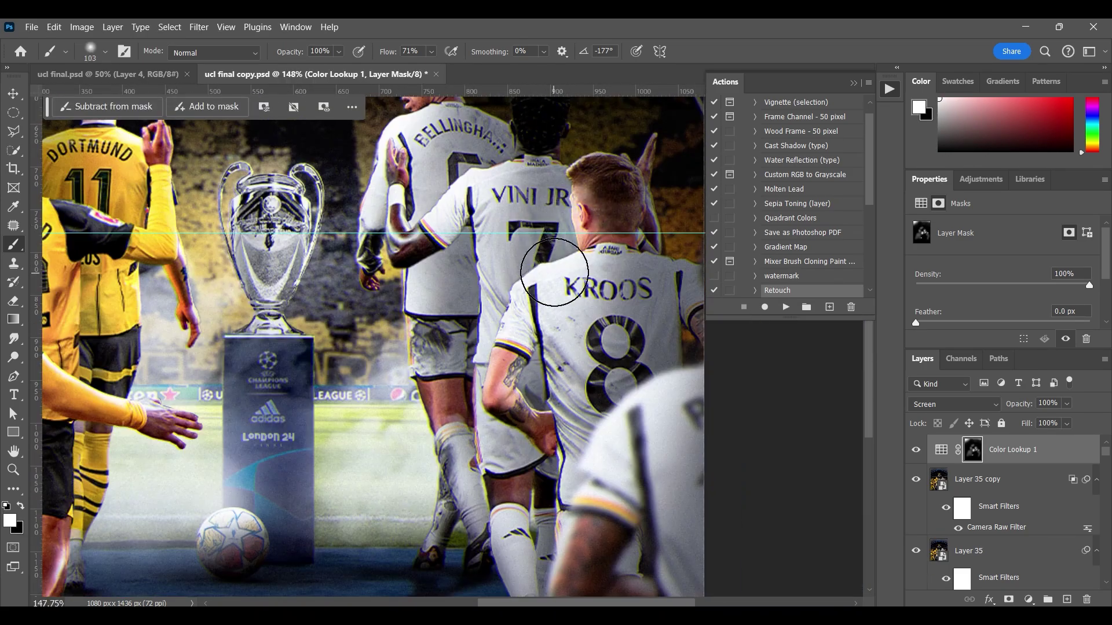
Refine the Color Lookup 1 mask with a soft brush of about 103 to 129 px and lower the layer's opacity to 70%
{"action": "key", "text": "h"}
{"action": "left_click_drag", "start_coordinate": [554, 272], "coordinate": [420, 345]}
{"action": "key", "text": "x"}
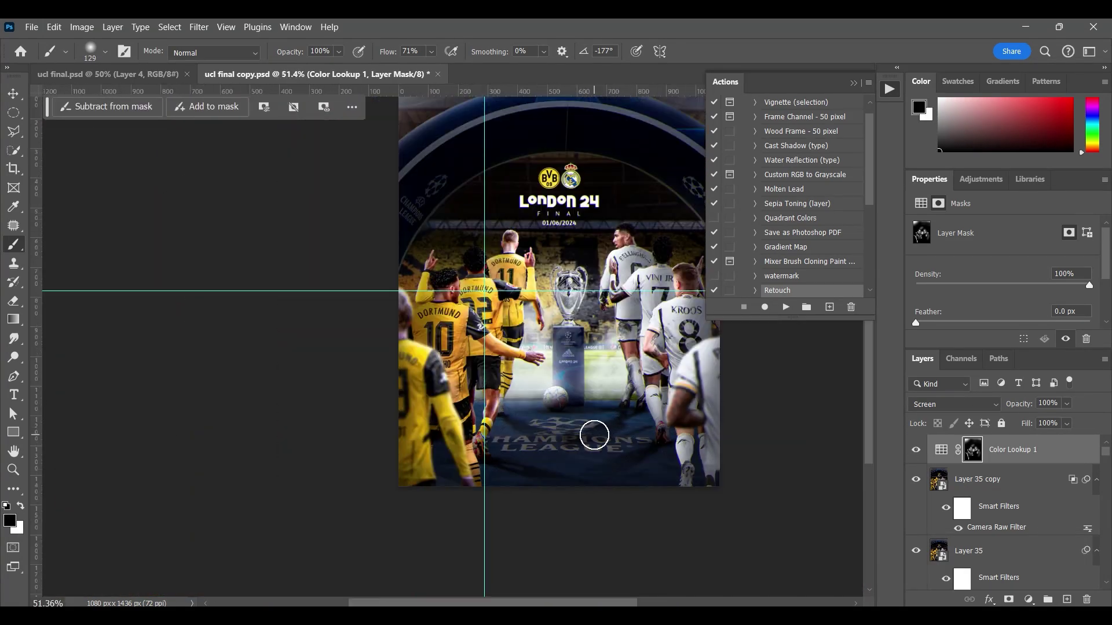
{"action": "left_click_drag", "start_coordinate": [1019, 403], "coordinate": [1002, 404]}
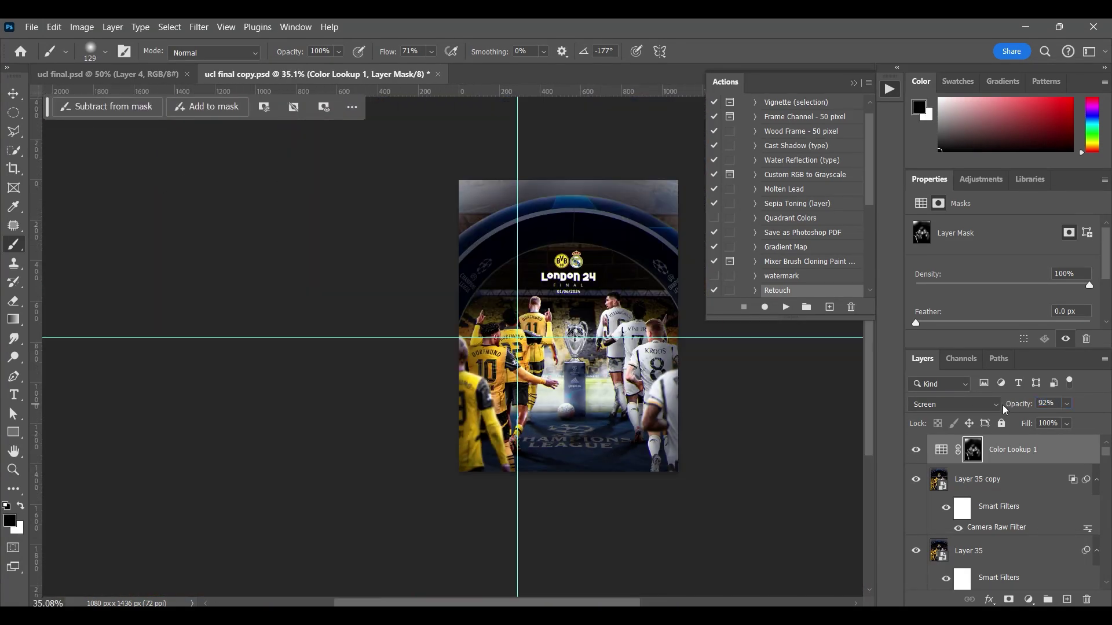
Add two Color Lookup adjustments above Color Lookup 1, one using 3Strip.look and the other DropBlues.3DL
{"action": "left_click", "coordinate": [1029, 599]}
{"action": "left_click", "coordinate": [1030, 526]}
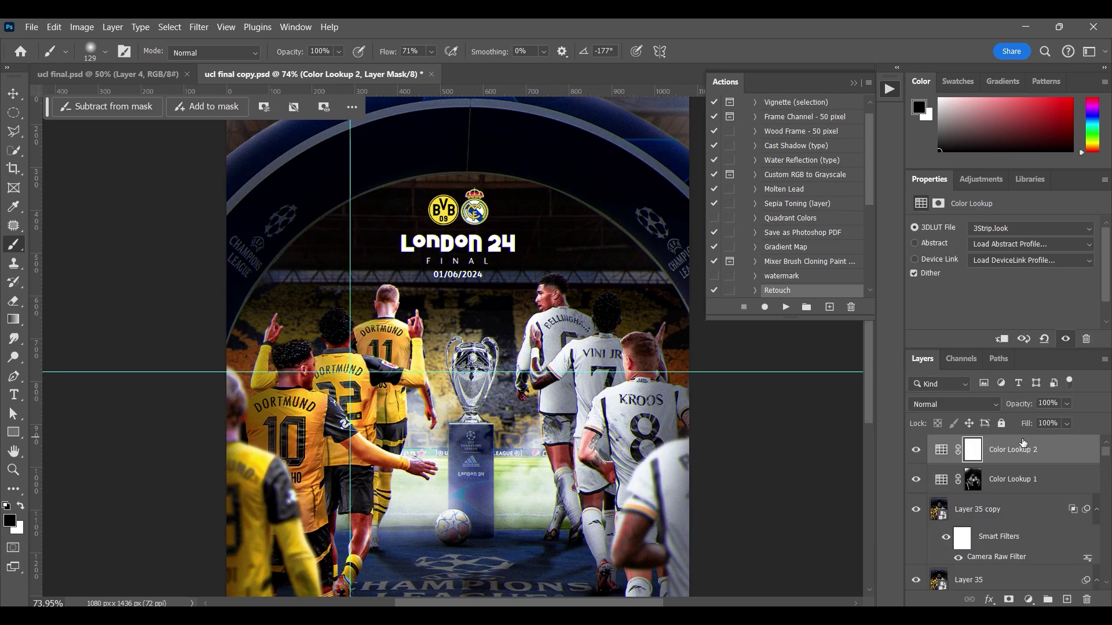
{"action": "left_click", "coordinate": [1028, 599]}
{"action": "left_click", "coordinate": [1030, 523]}
{"action": "left_click", "coordinate": [1030, 228]}
{"action": "left_click", "coordinate": [996, 318]}
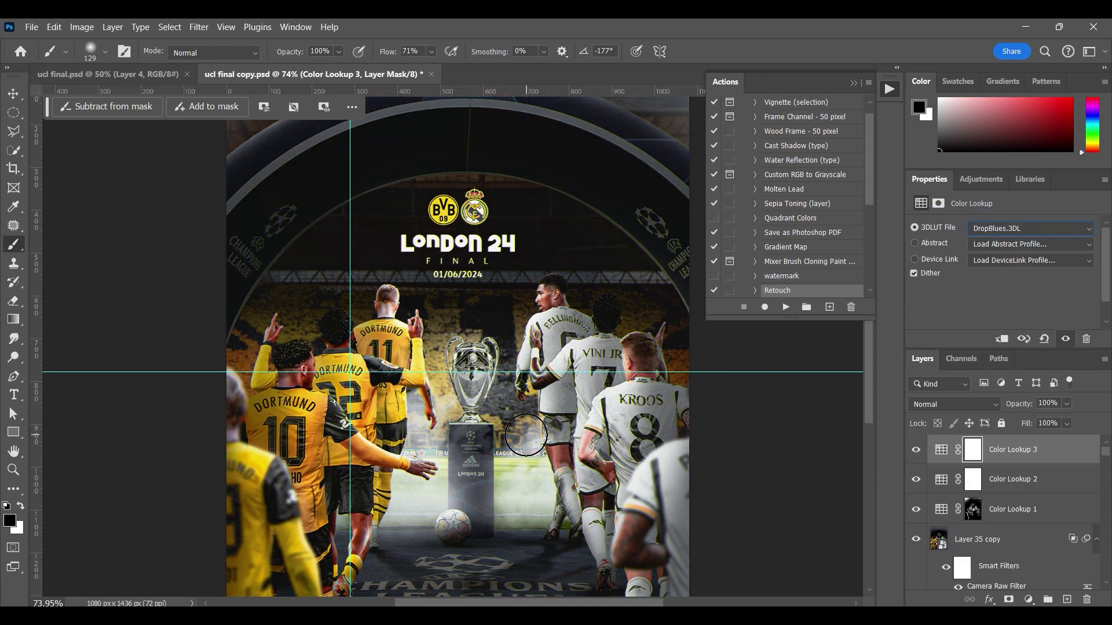
Add a fourth Color Lookup adjustment using FallColors.look and set its opacity to 38%
{"action": "scroll", "coordinate": [545, 398], "scroll_direction": "down", "scroll_amount": 3}
{"action": "left_click", "coordinate": [1028, 599]}
{"action": "left_click", "coordinate": [1033, 522]}
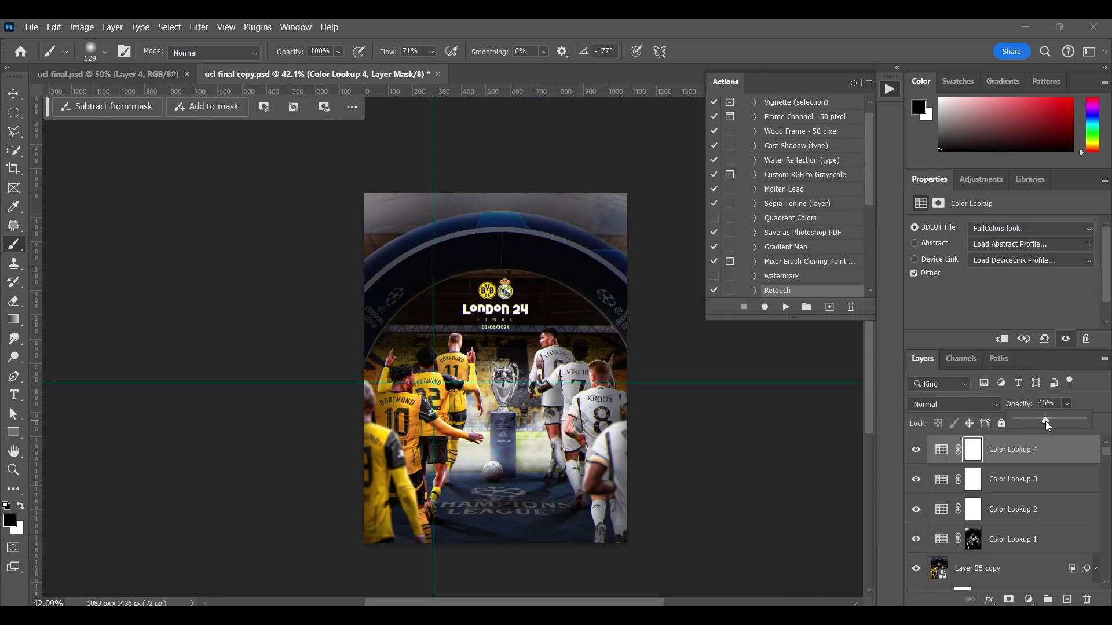
{"action": "left_click_drag", "start_coordinate": [1044, 421], "coordinate": [1040, 422]}
{"action": "scroll", "coordinate": [511, 357], "scroll_direction": "up", "scroll_amount": 2}
{"action": "left_click", "coordinate": [1066, 404]}
{"action": "scroll", "coordinate": [579, 388], "scroll_direction": "up", "scroll_amount": 4}
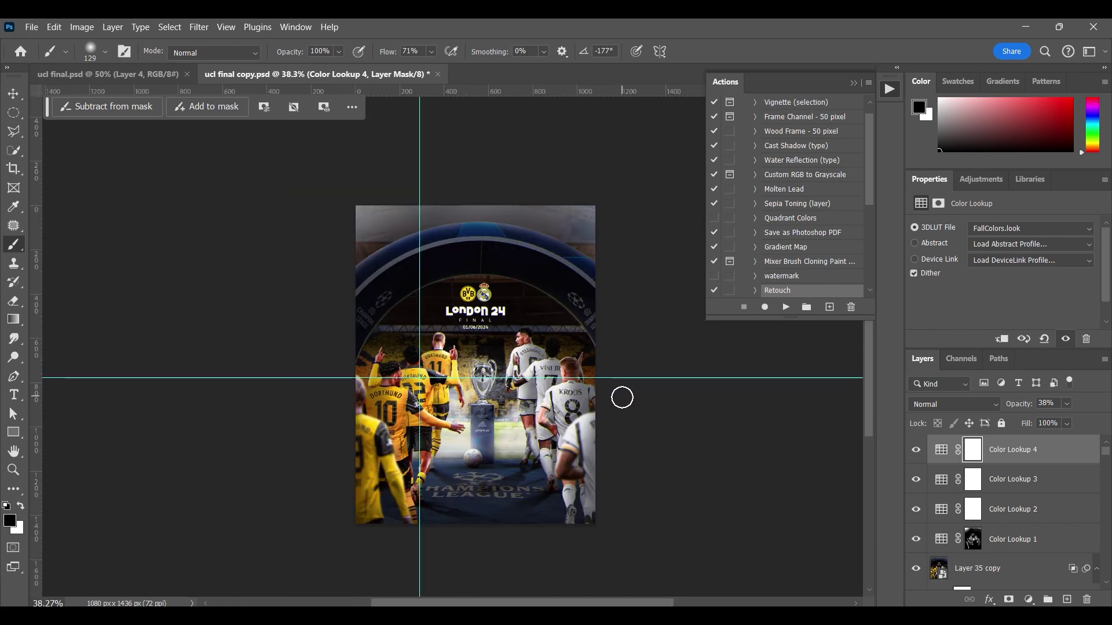
{"action": "scroll", "coordinate": [579, 388], "scroll_direction": "down", "scroll_amount": 4}
{"action": "scroll", "coordinate": [498, 377], "scroll_direction": "up", "scroll_amount": 3}
{"action": "scroll", "coordinate": [498, 377], "scroll_direction": "down", "scroll_amount": 2}
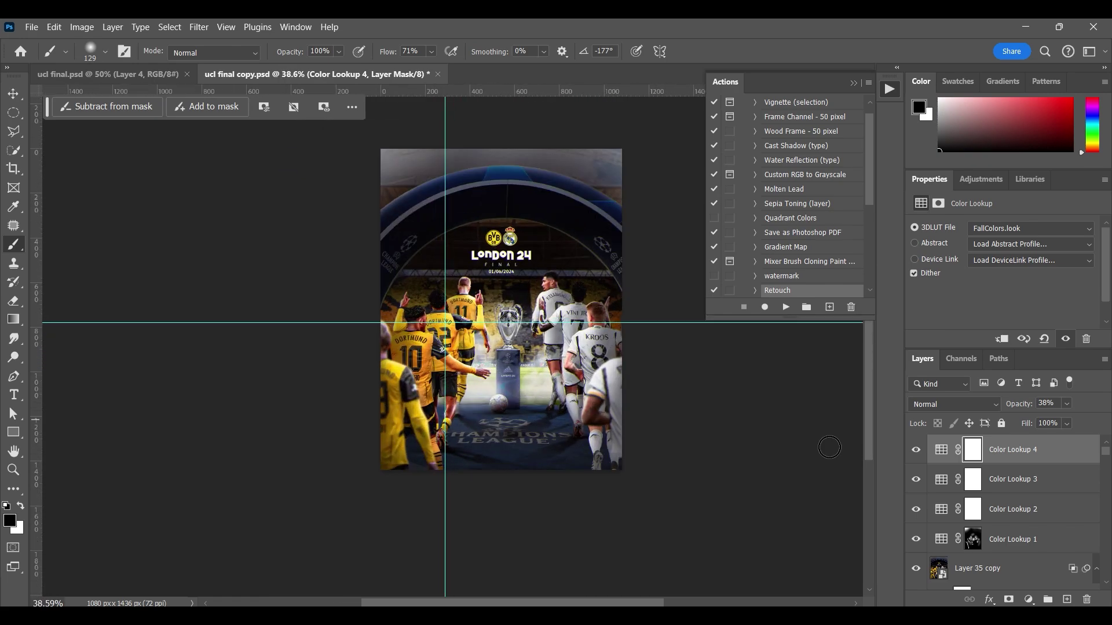
Paint the Color Lookup 1 mask white around the trophy and players with a soft brush of about 49 to 254 px
{"action": "left_click", "coordinate": [973, 539]}
{"action": "scroll", "coordinate": [576, 405], "scroll_direction": "up", "scroll_amount": 8}
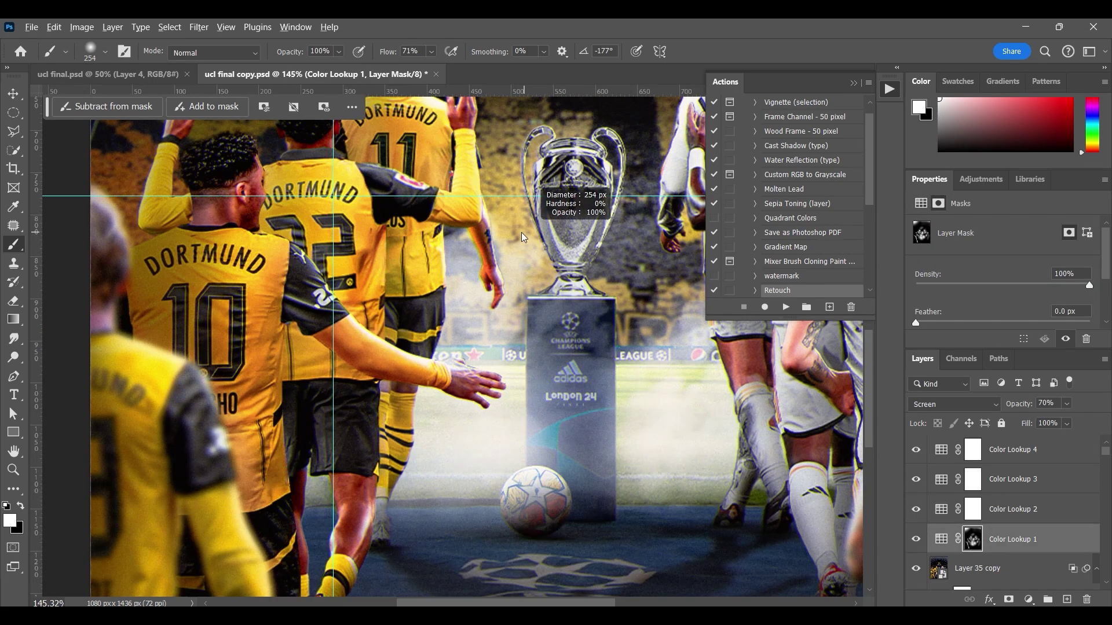
{"action": "scroll", "coordinate": [441, 289], "scroll_direction": "down", "scroll_amount": 2}
{"action": "scroll", "coordinate": [392, 181], "scroll_direction": "up", "scroll_amount": 2}
{"action": "scroll", "coordinate": [392, 181], "scroll_direction": "down", "scroll_amount": 9}
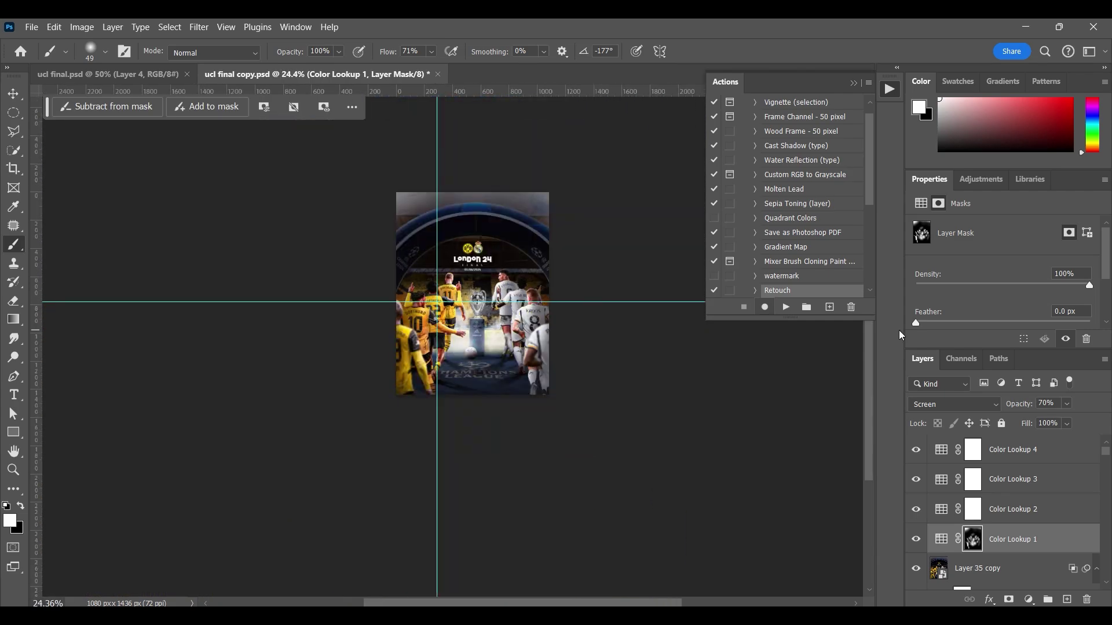
Bring the AARONVISUALS badge and white logo into the poster, placing the badge at the bottom centre and the logo in the upper-right corner
{"action": "key", "text": "v"}
{"action": "left_click", "coordinate": [107, 74]}
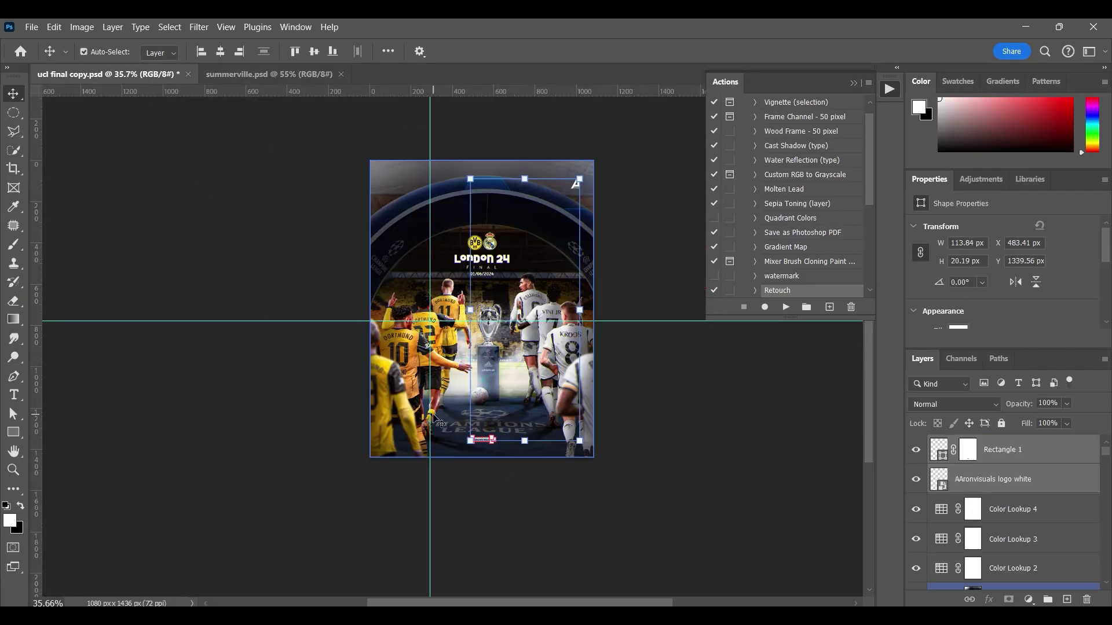
{"action": "scroll", "coordinate": [438, 421], "scroll_direction": "up", "scroll_amount": 8}
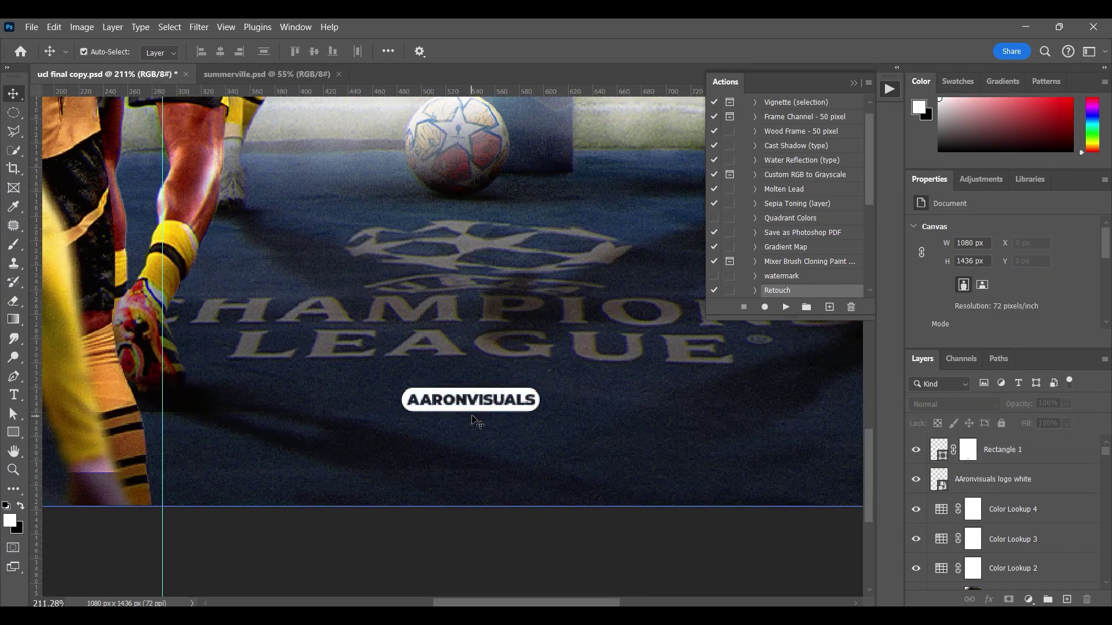
{"action": "scroll", "coordinate": [479, 521], "scroll_direction": "down", "scroll_amount": 5}
{"action": "left_click_drag", "start_coordinate": [459, 384], "coordinate": [654, 119]}
{"action": "scroll", "coordinate": [539, 425], "scroll_direction": "up", "scroll_amount": 6}
{"action": "scroll", "coordinate": [538, 426], "scroll_direction": "down", "scroll_amount": 8}
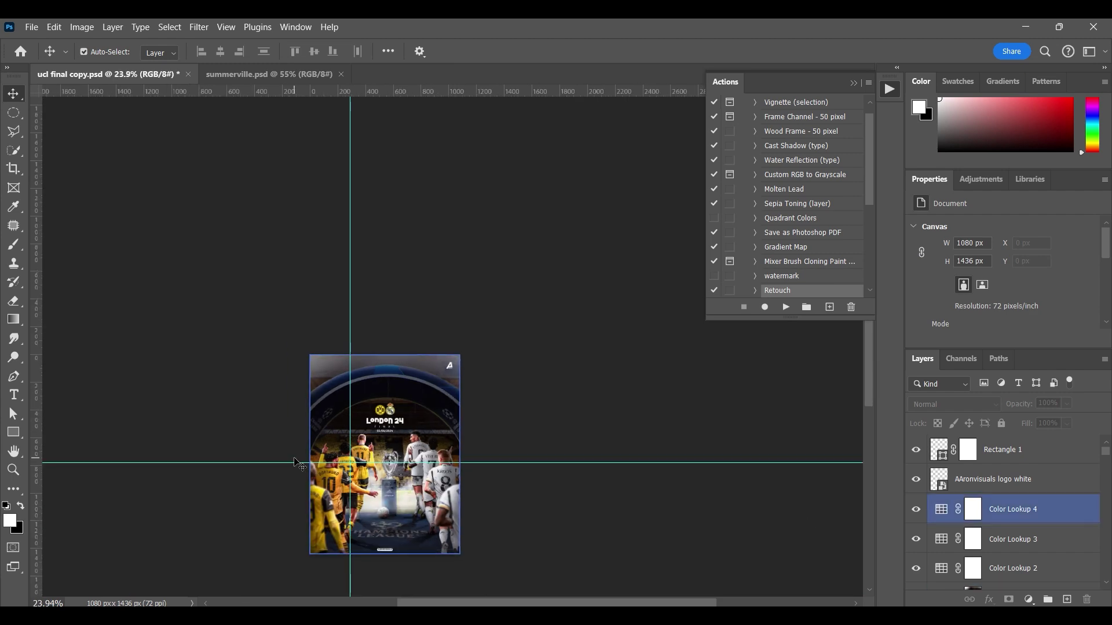
Place Camera Flare_17 from Adobe Bridge's Lights (Flares) folder, set it to Screen, enlarge and rotate it, and position its glow over the poster's upper-right corner
{"action": "key", "text": "ctrl+alt+o"}
{"action": "scroll", "coordinate": [506, 379], "scroll_direction": "down", "scroll_amount": 3}
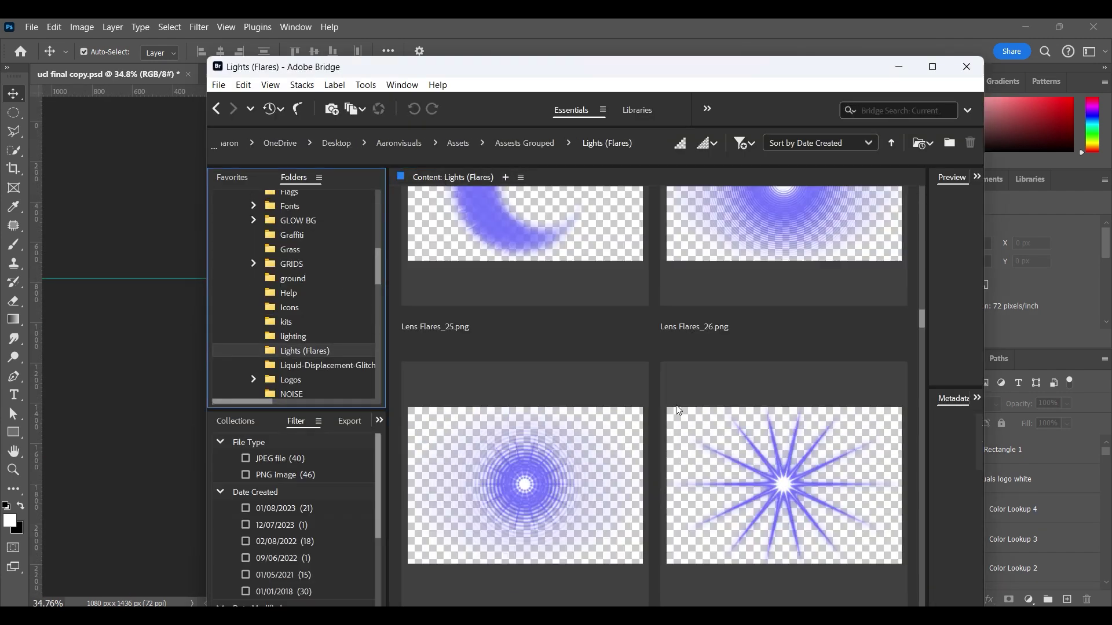
{"action": "scroll", "coordinate": [675, 405], "scroll_direction": "down", "scroll_amount": 10}
{"action": "scroll", "coordinate": [655, 447], "scroll_direction": "down", "scroll_amount": 10}
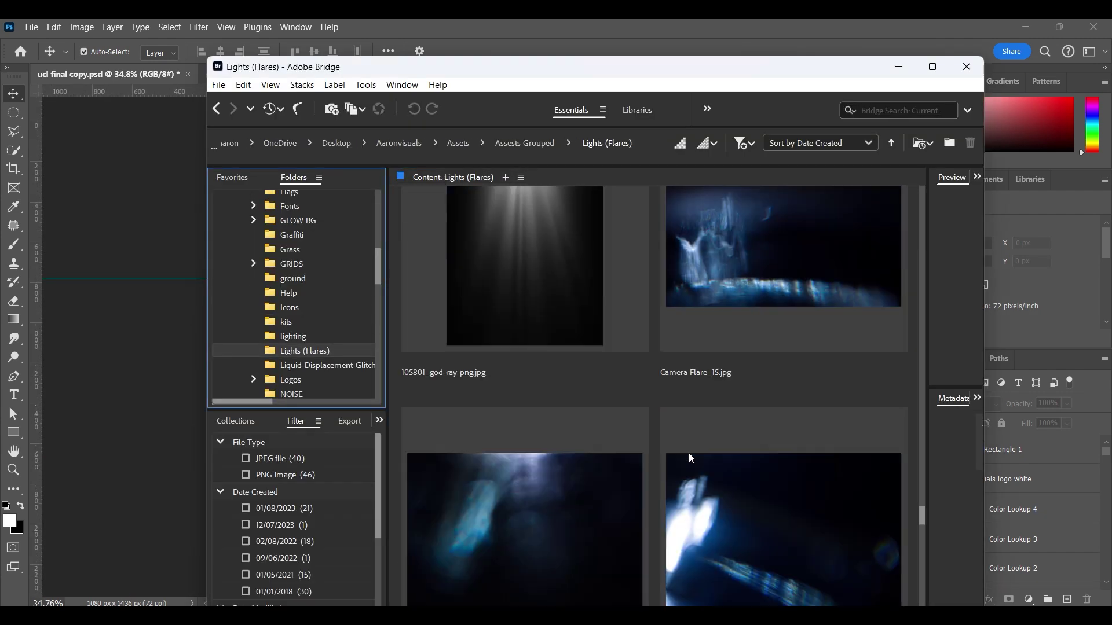
{"action": "scroll", "coordinate": [602, 494], "scroll_direction": "down", "scroll_amount": 3}
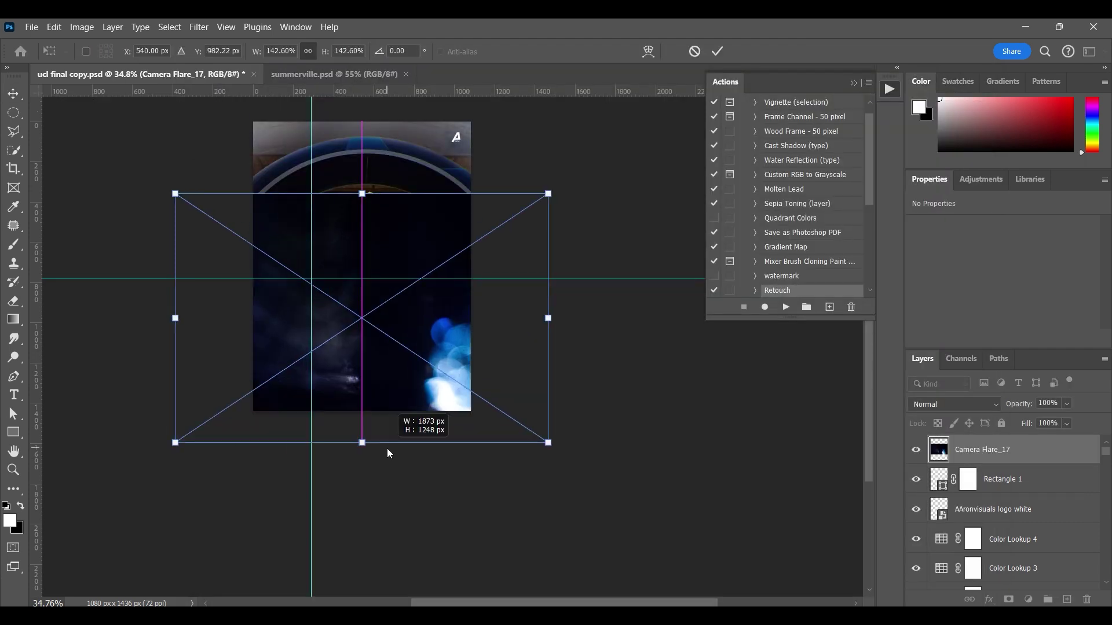
{"action": "left_click_drag", "start_coordinate": [650, 389], "coordinate": [434, 248]}
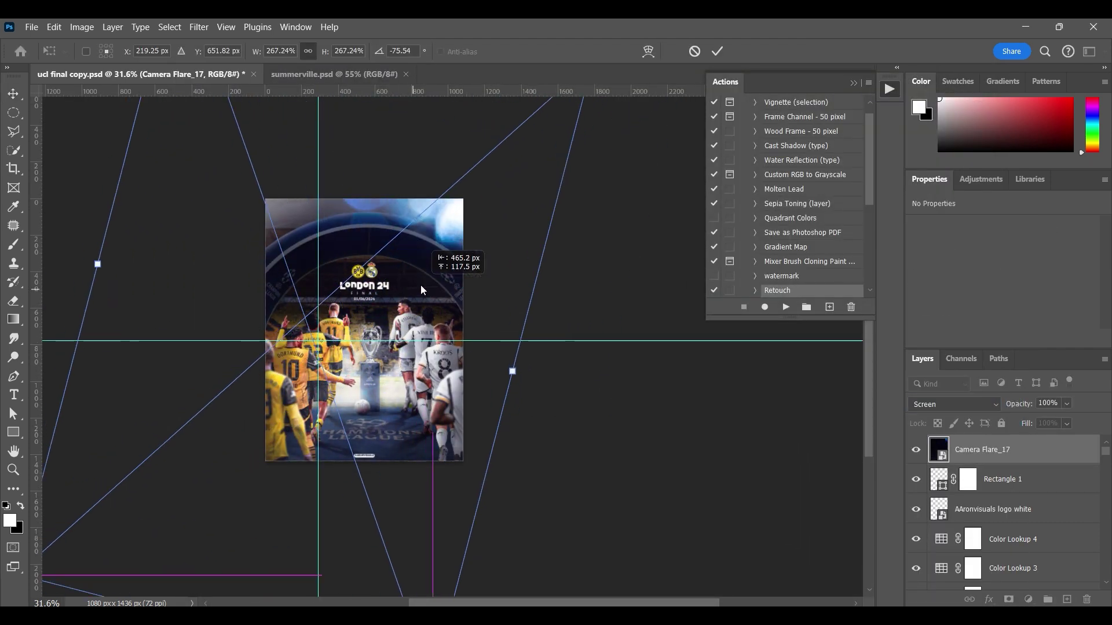
Lower the opacity of the Camera Flare_17 layer and mask out its glow over the middle of the poster
{"action": "left_click_drag", "start_coordinate": [1004, 404], "coordinate": [968, 405]}
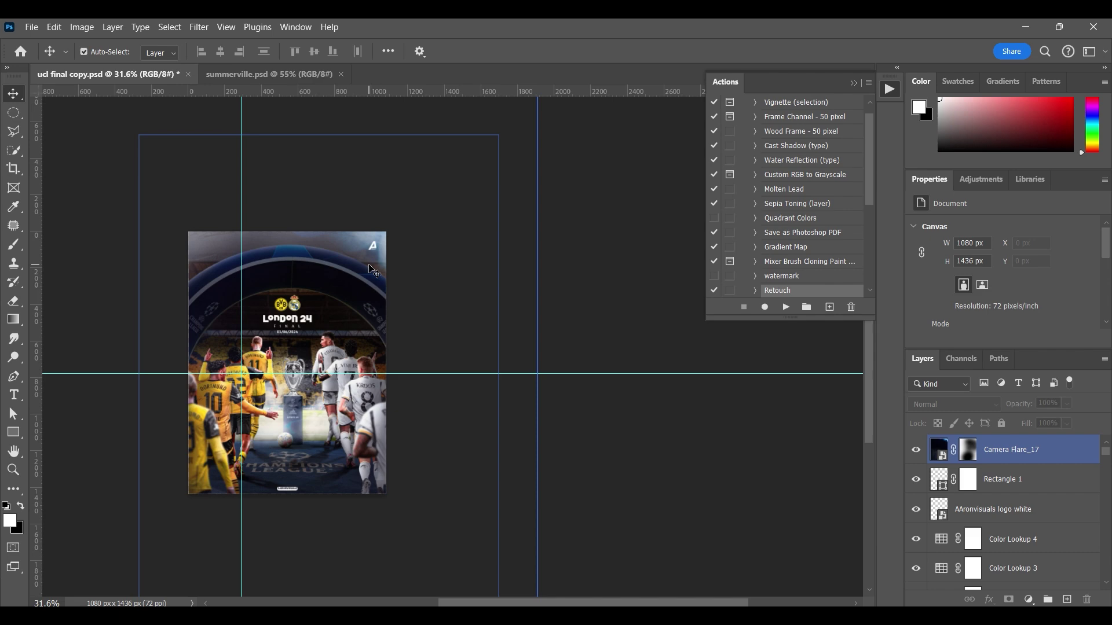
{"action": "left_click", "coordinate": [269, 433]}
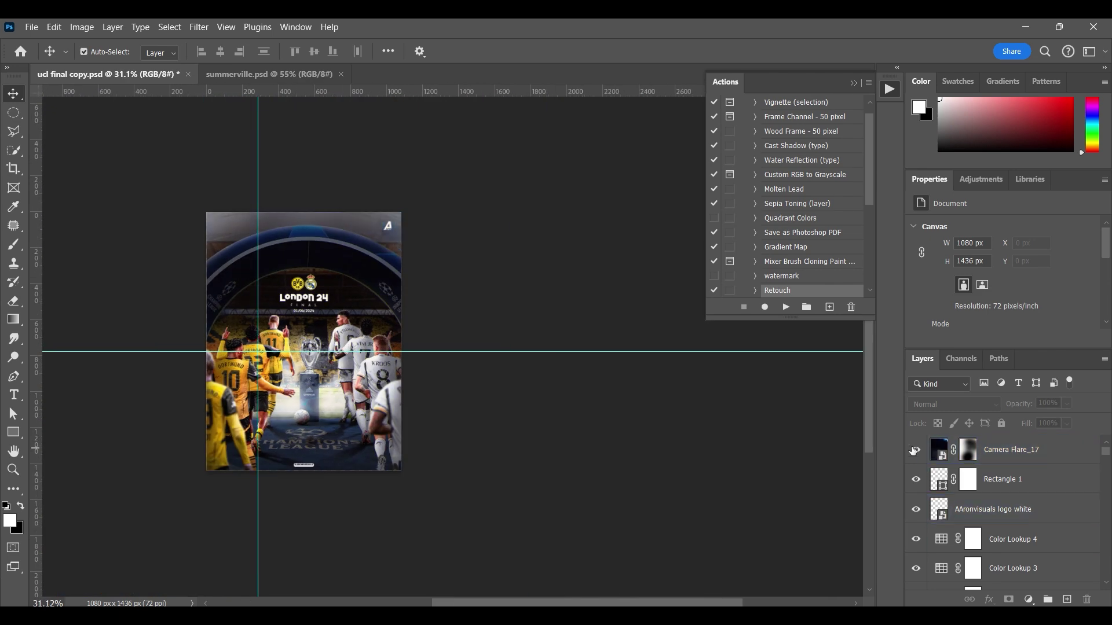
Check the finished poster up close and as a whole, and open the Export As settings for it
{"action": "scroll", "coordinate": [255, 370], "scroll_direction": "up", "scroll_amount": 5}
{"action": "scroll", "coordinate": [350, 334], "scroll_direction": "down", "scroll_amount": 3}
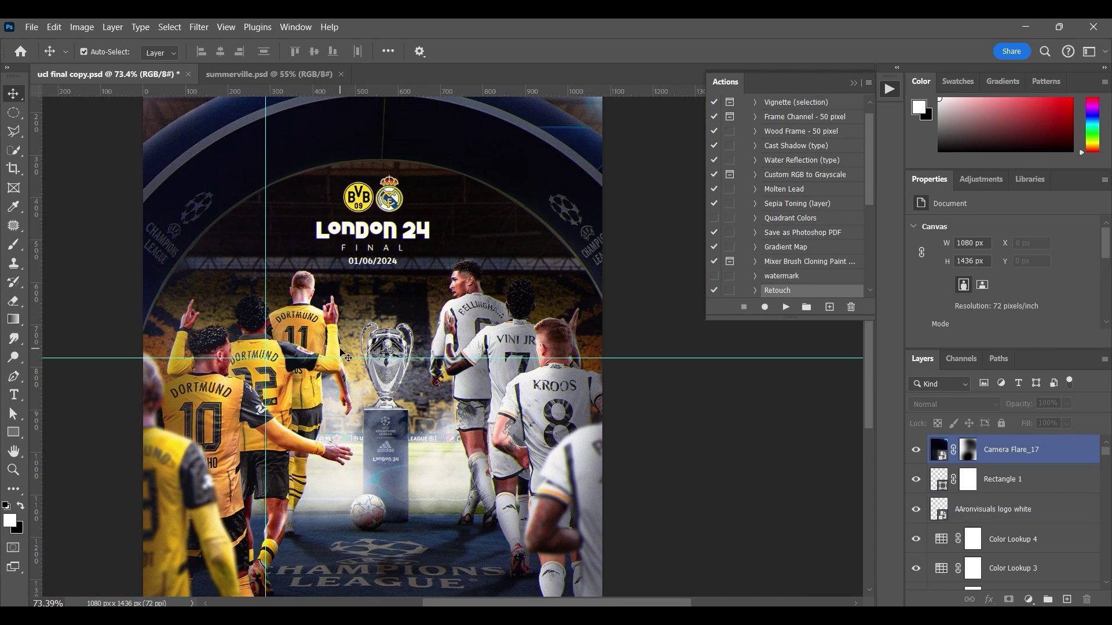
{"action": "scroll", "coordinate": [397, 424], "scroll_direction": "down", "scroll_amount": 2}
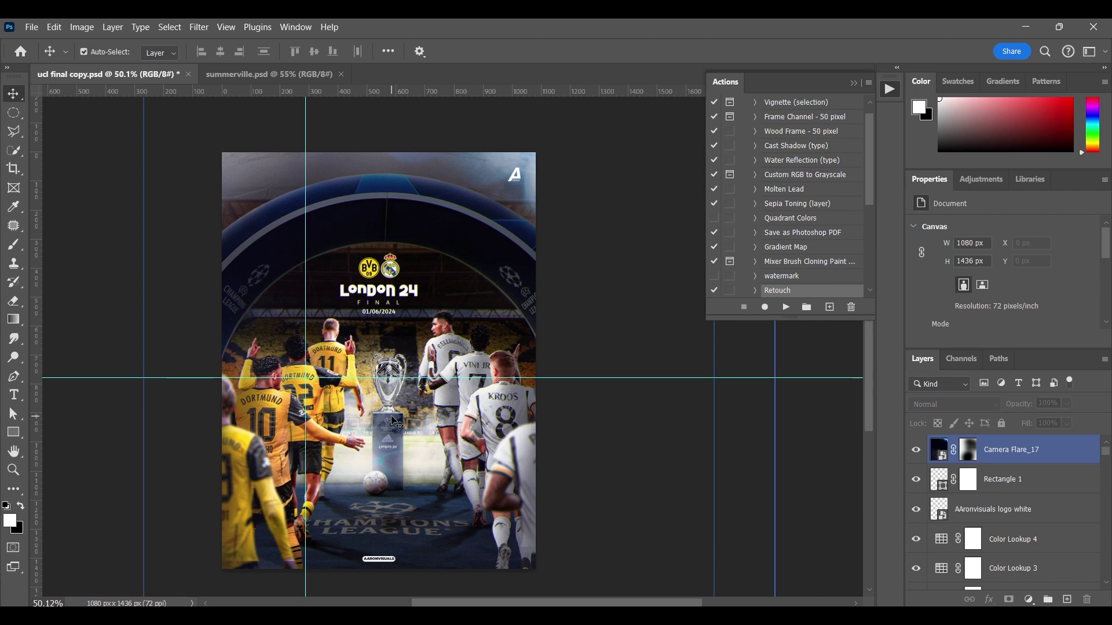
{"action": "left_click", "coordinate": [1013, 548]}
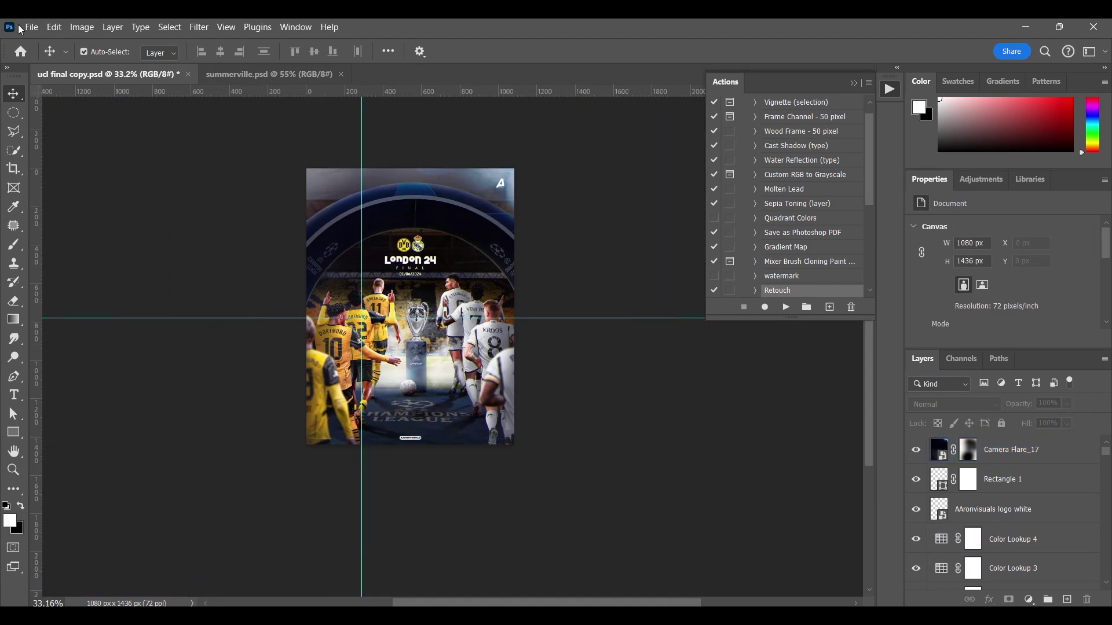
{"action": "key", "text": "alt+shift+ctrl+w"}
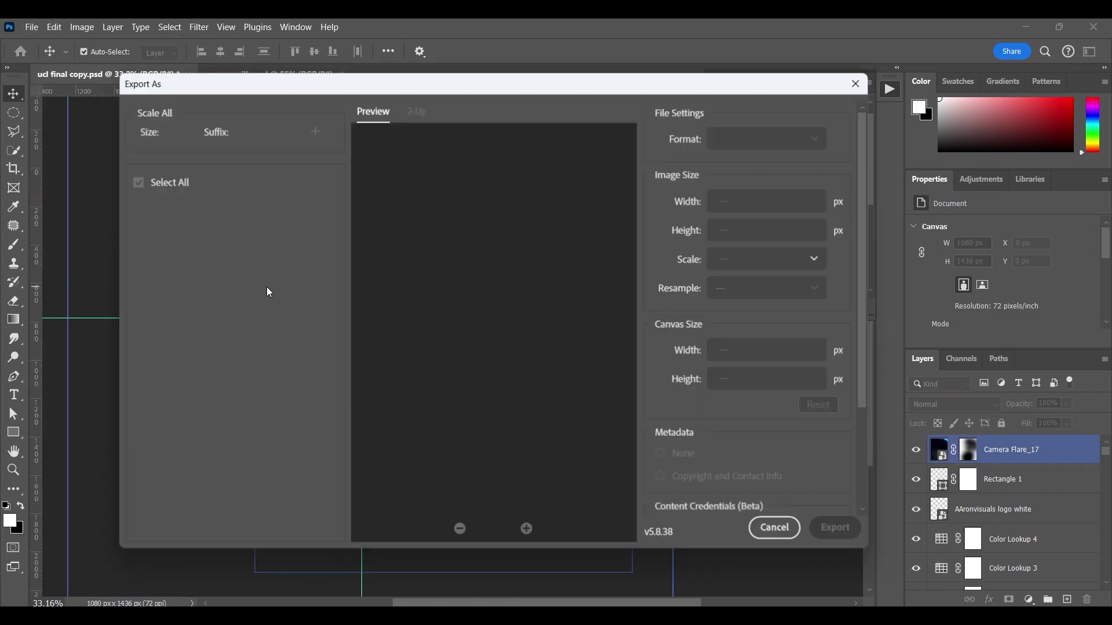